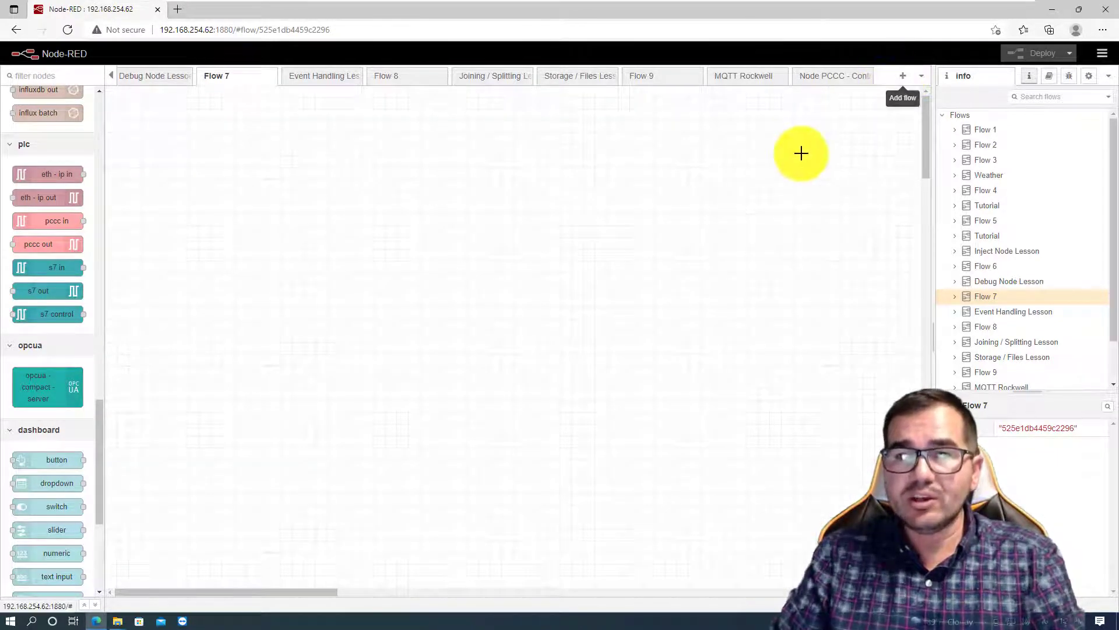
# - Add a new flow and name it "PCCC_Controllogix node"
pyautogui.click(903, 78)
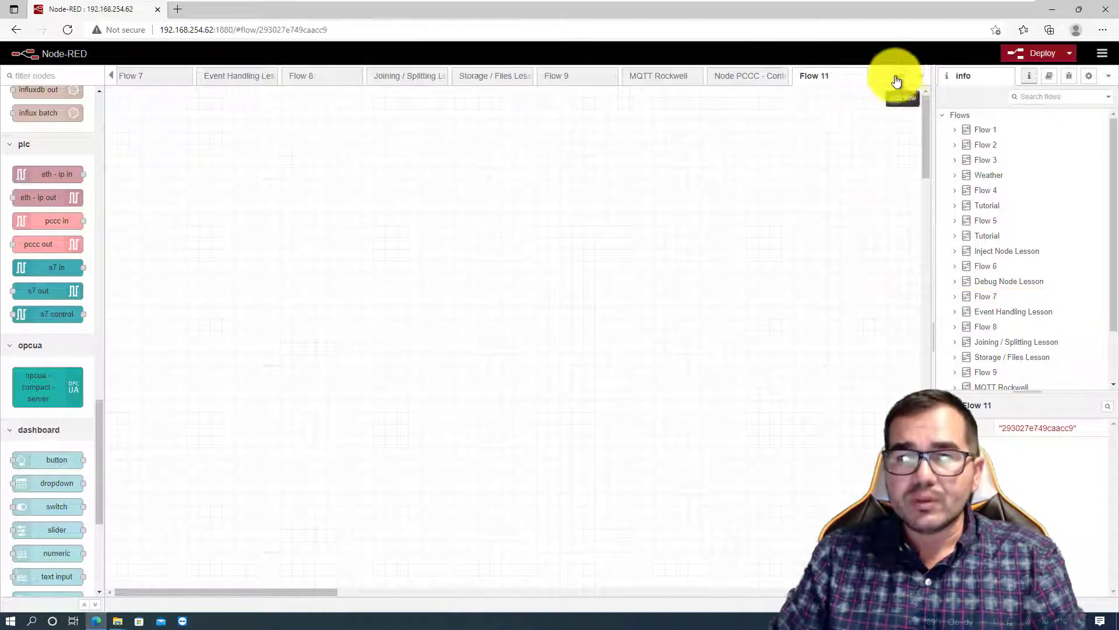
pyautogui.doubleClick(821, 76)
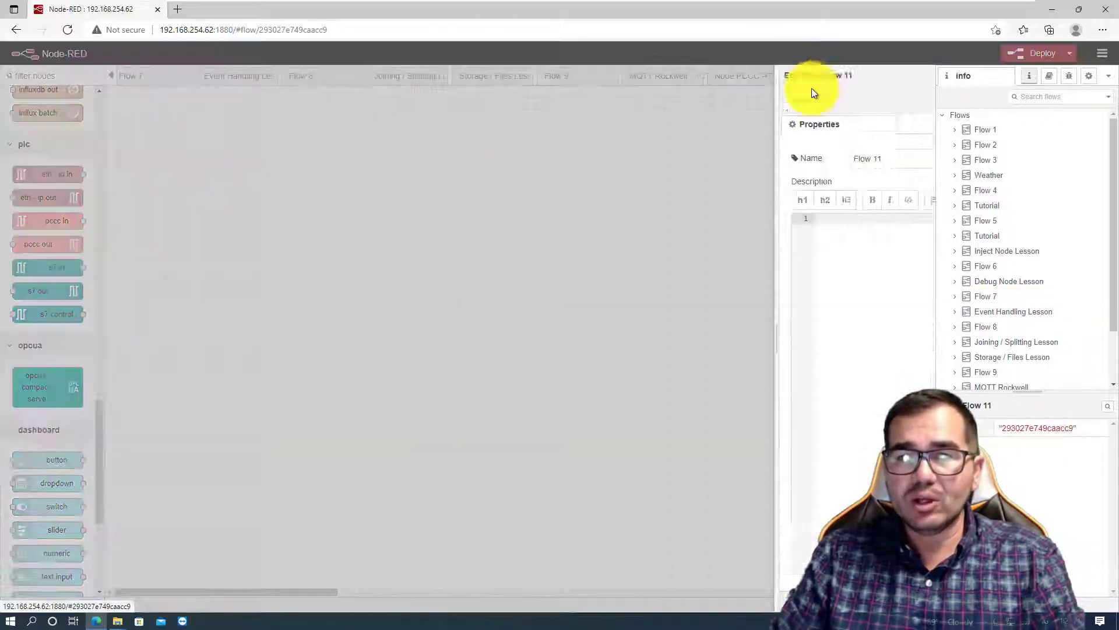
pyautogui.moveTo(745, 162); pyautogui.dragTo(702, 161)
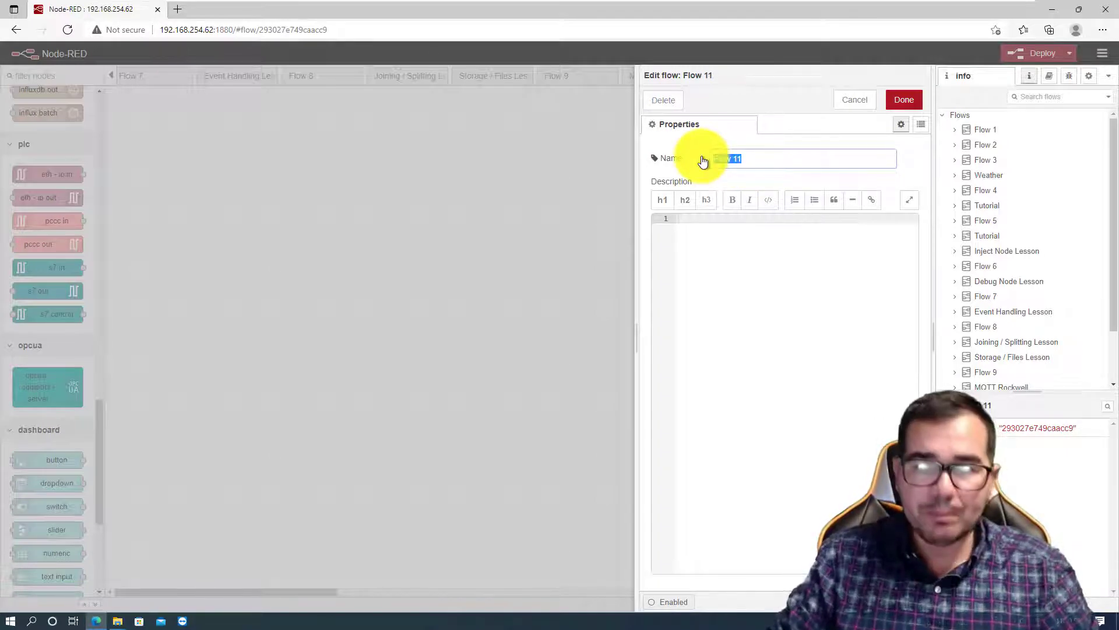
pyautogui.write('PCCC_')
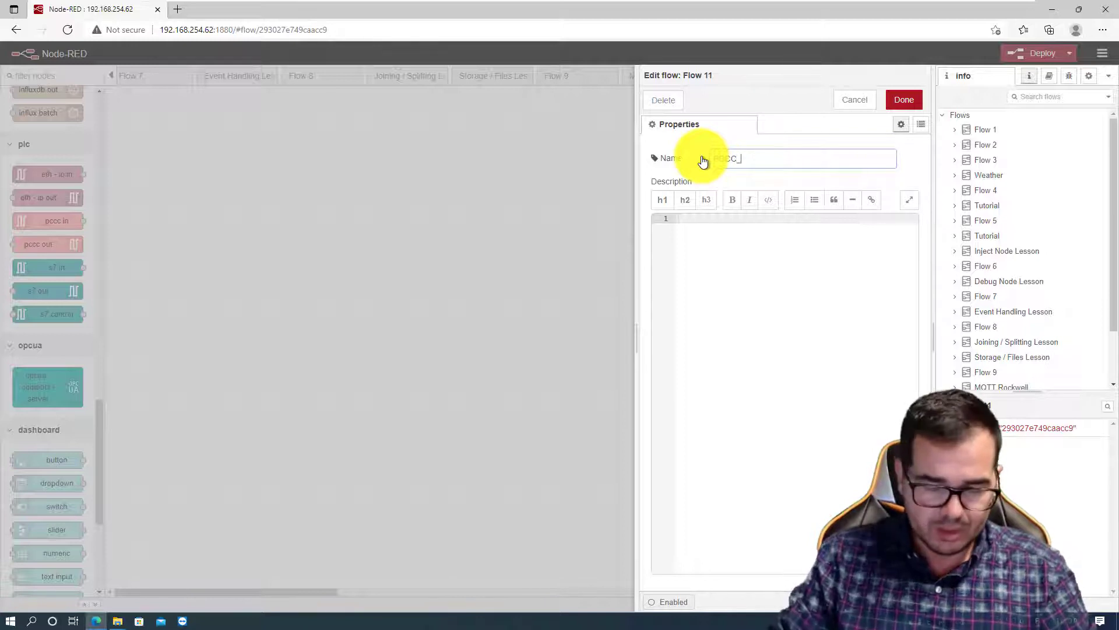
pyautogui.write('Contro')
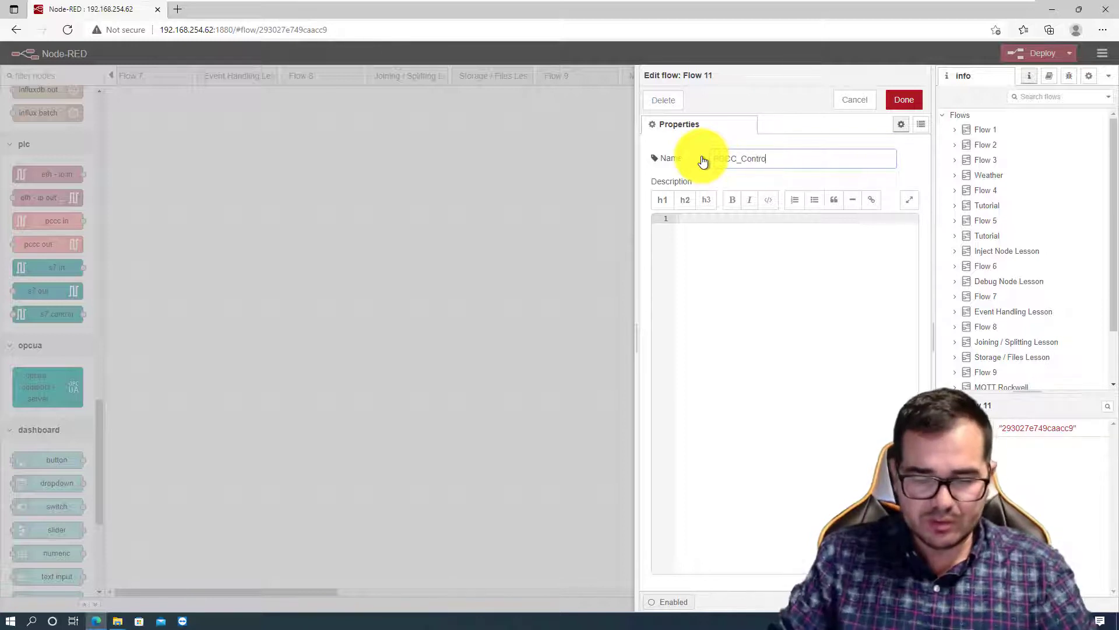
pyautogui.write('llogi')
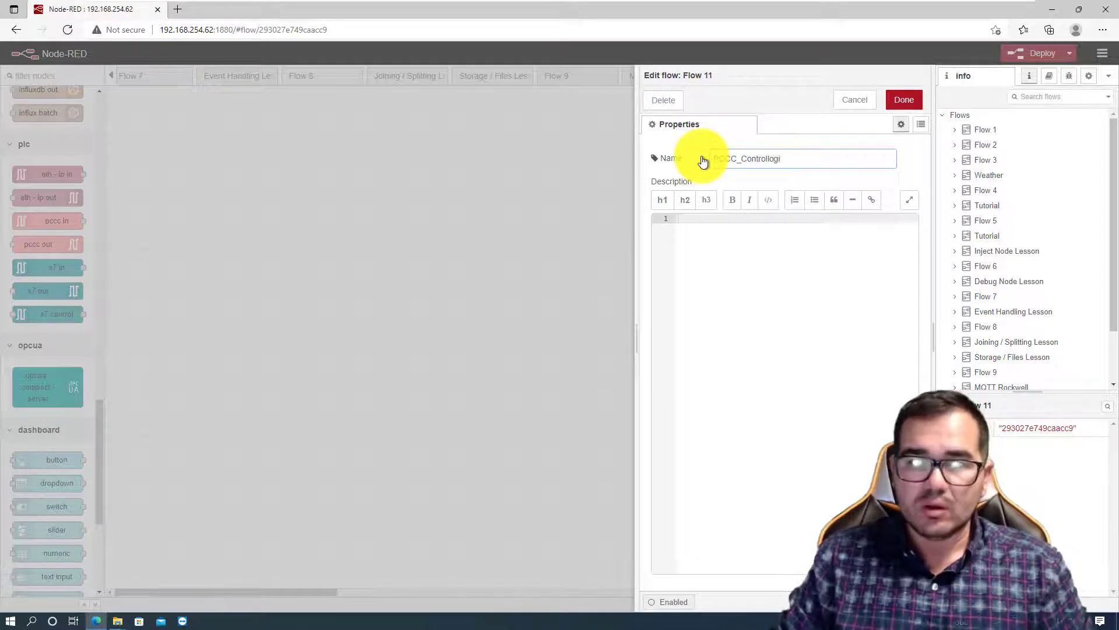
pyautogui.write('x node')
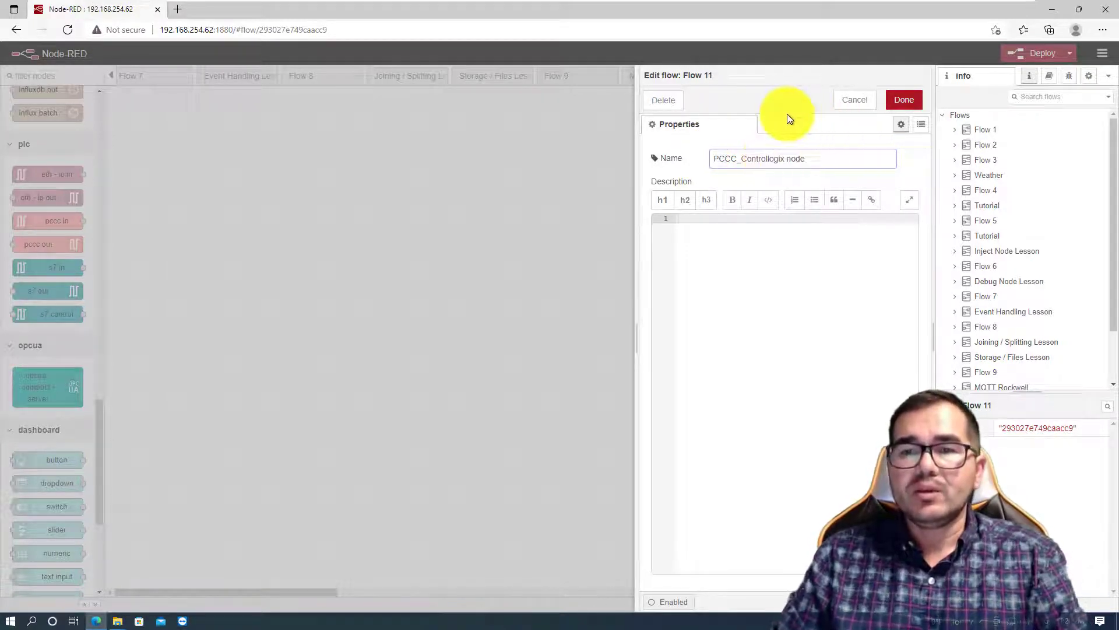
pyautogui.click(905, 101)
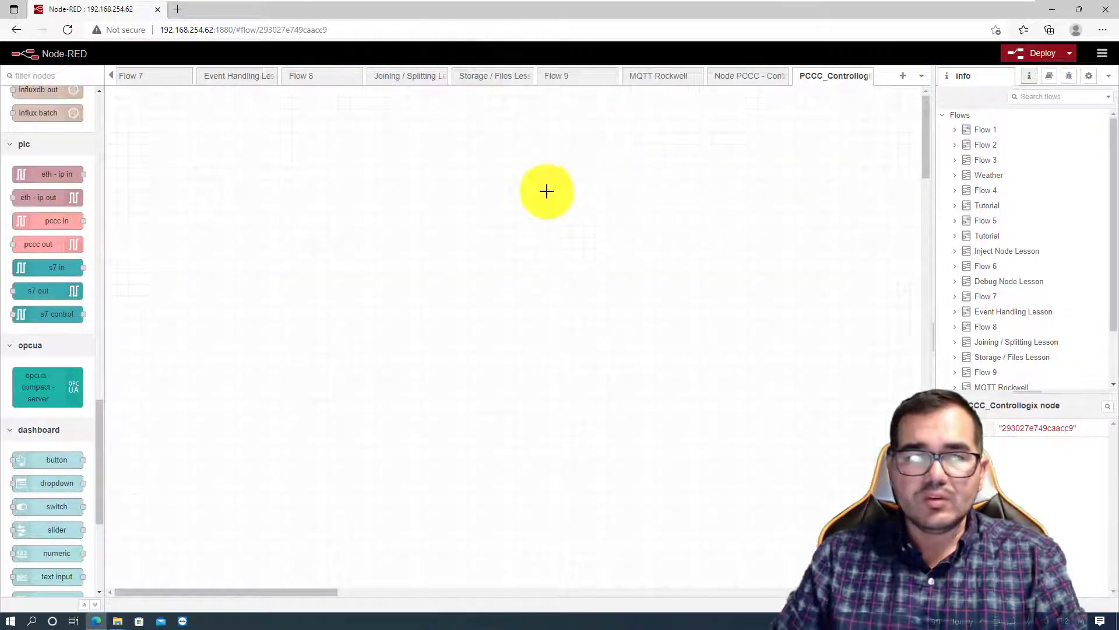
# - Place a pccc in node on the new flow's canvas and open its properties
pyautogui.moveTo(46, 215)
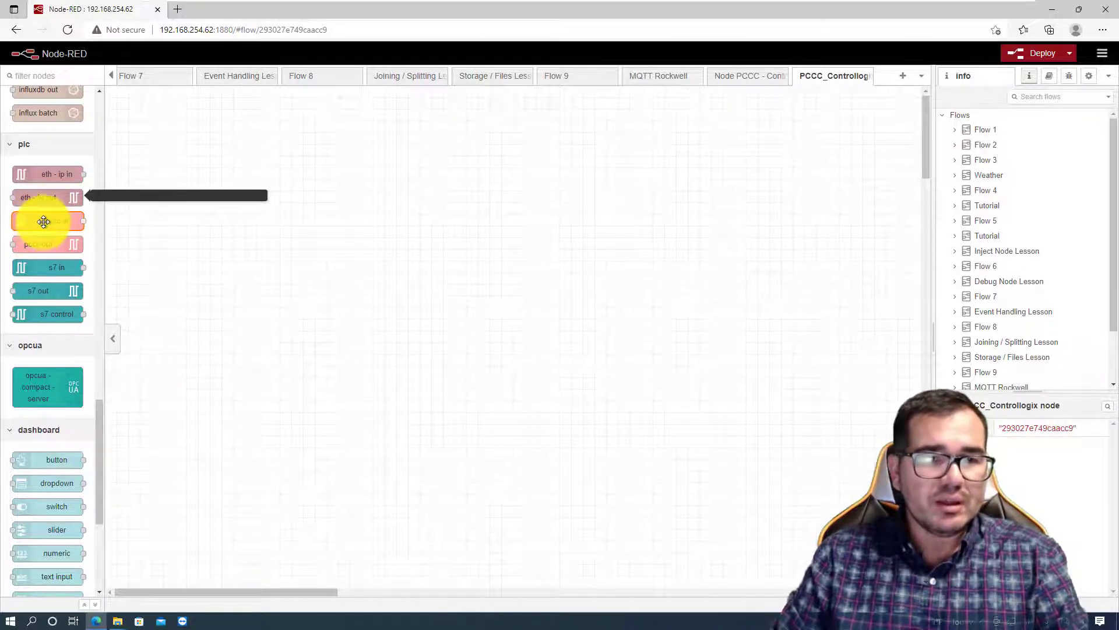
pyautogui.moveTo(44, 222); pyautogui.dragTo(334, 184)
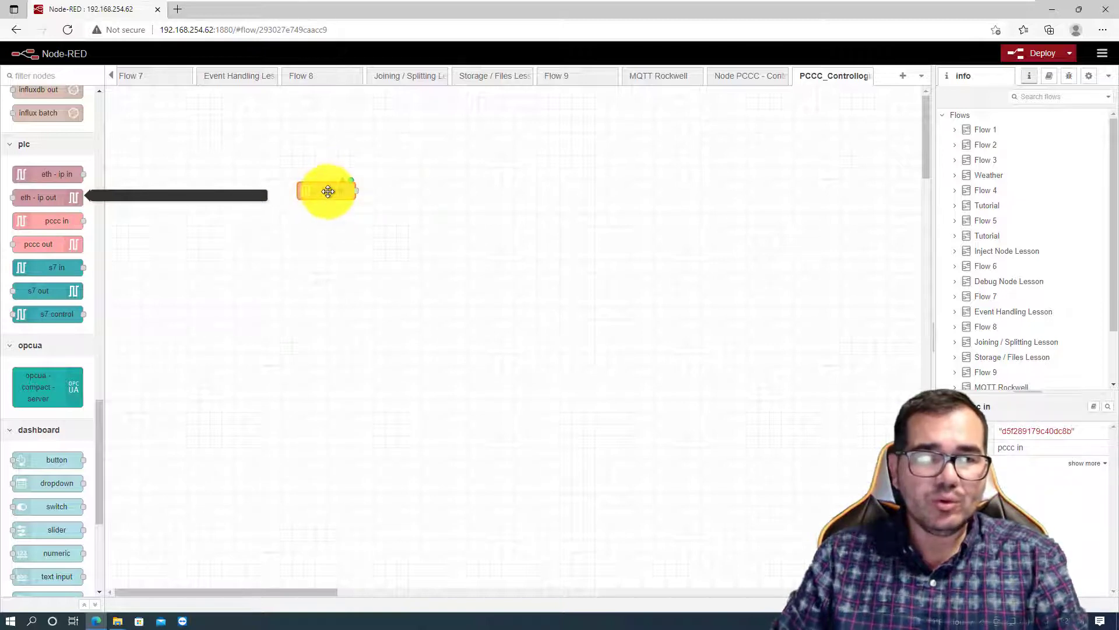
pyautogui.doubleClick(329, 192)
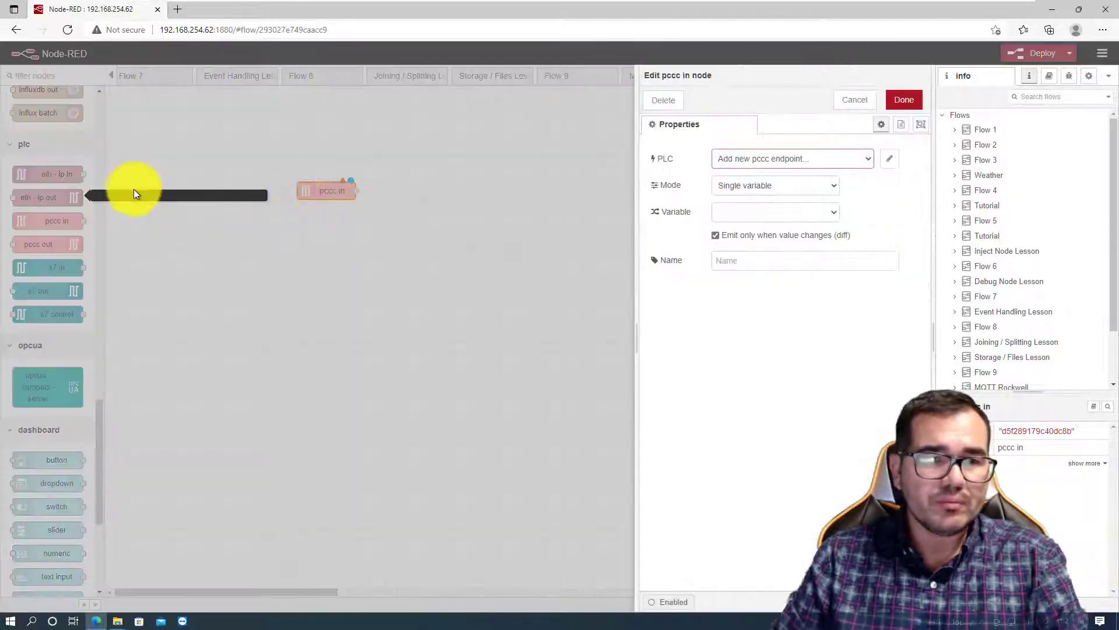
# - Start a new pccc endpoint for the node's PLC and set its IP address to 192.168.10.158
pyautogui.click(891, 160)
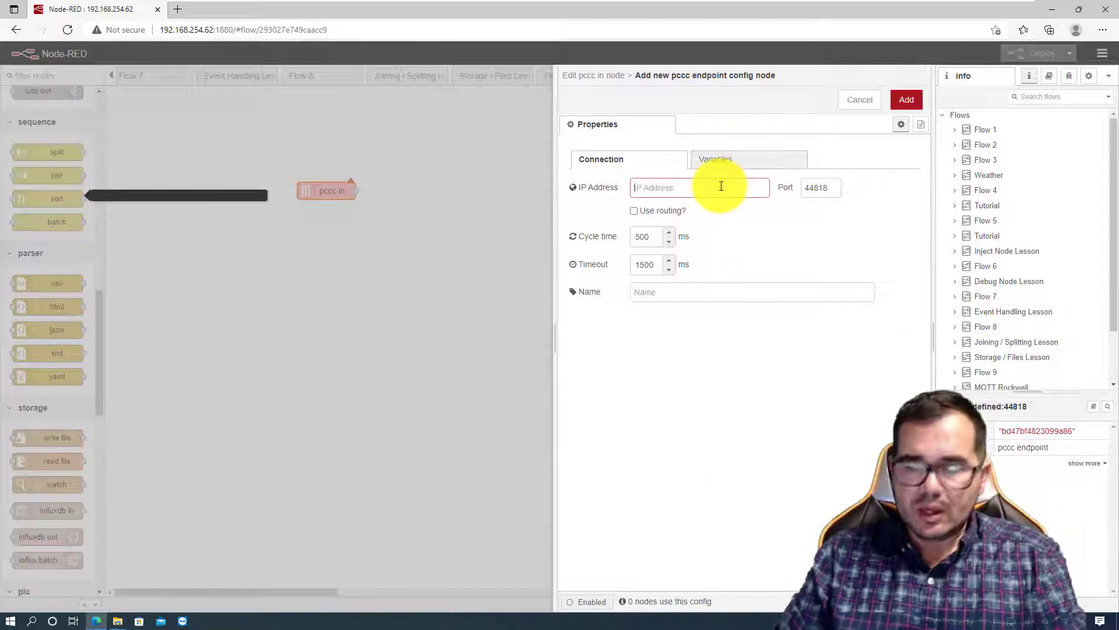
pyautogui.write('1')
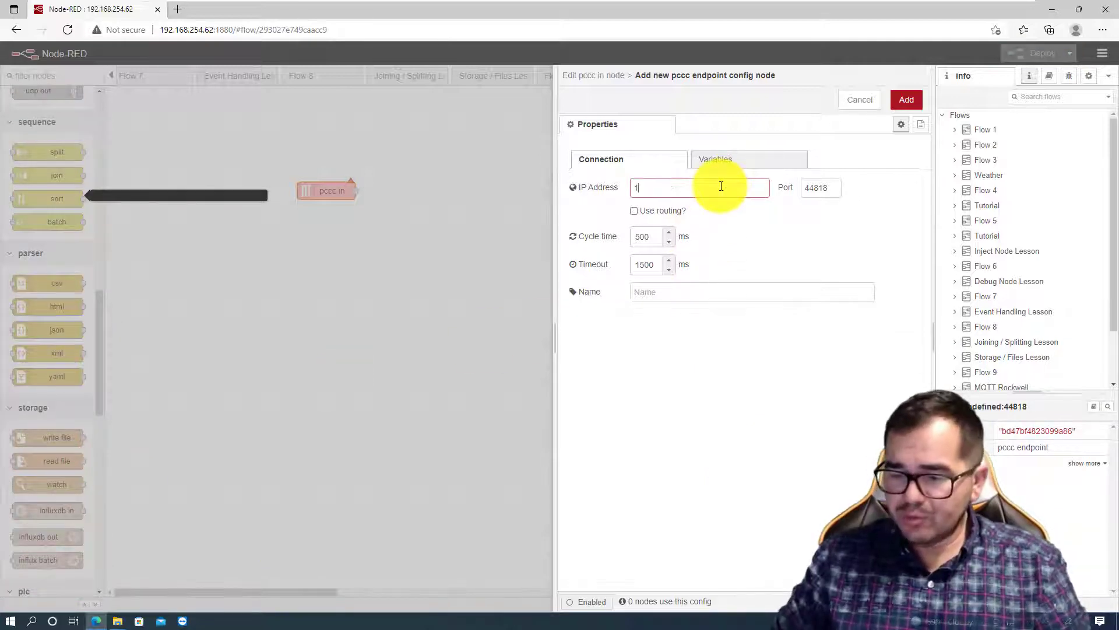
pyautogui.write('92.168.')
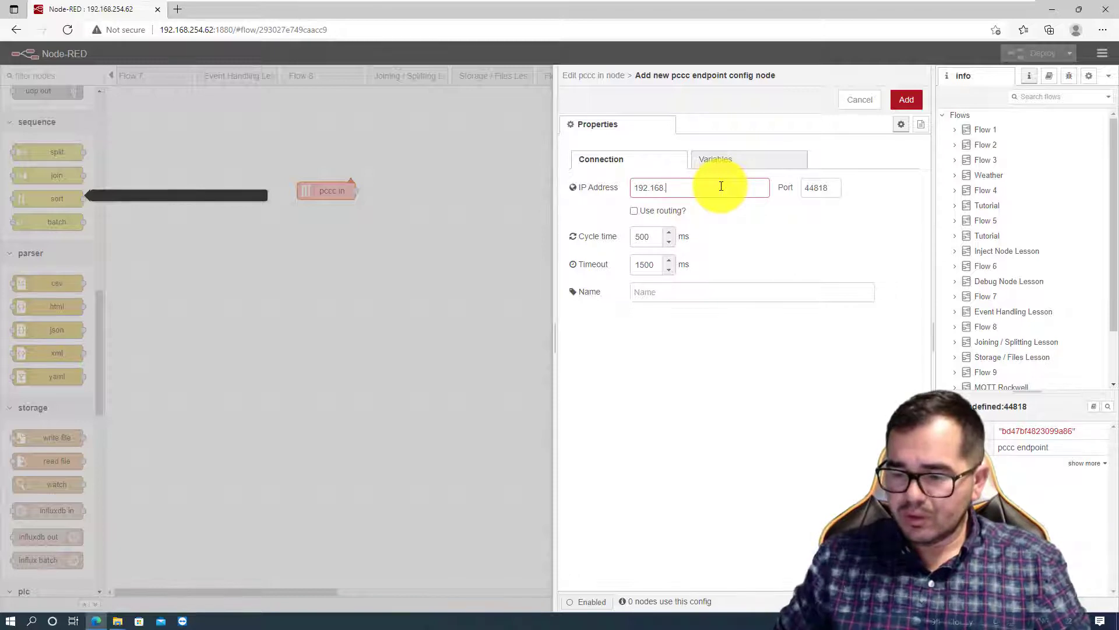
pyautogui.write('10.158')
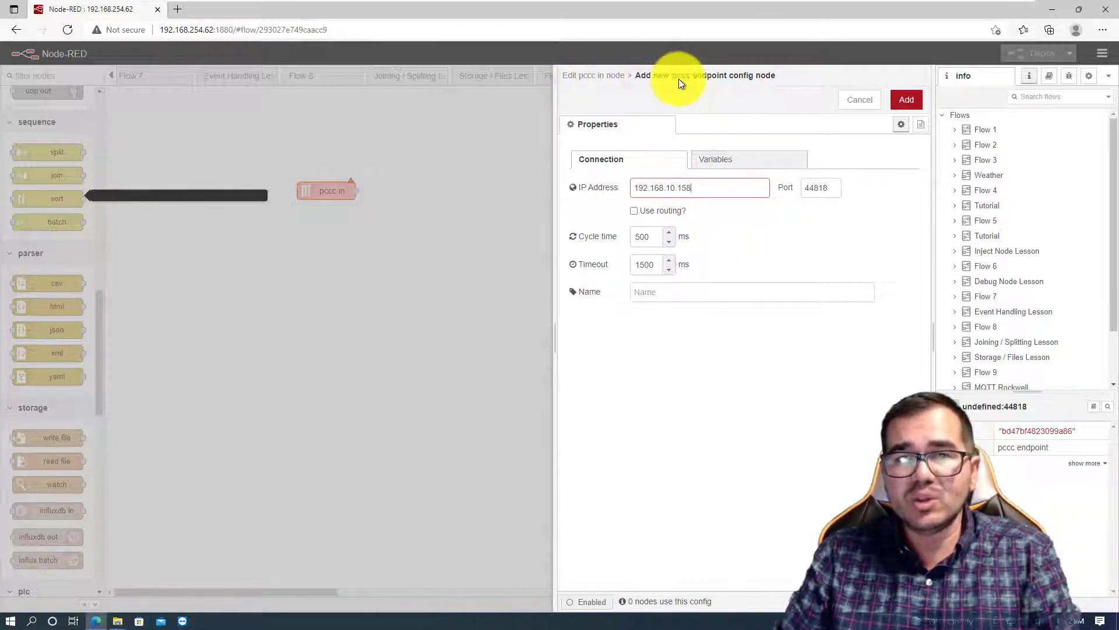
# - Enable routing for the endpoint and set the route to [1,8]
pyautogui.click(634, 212)
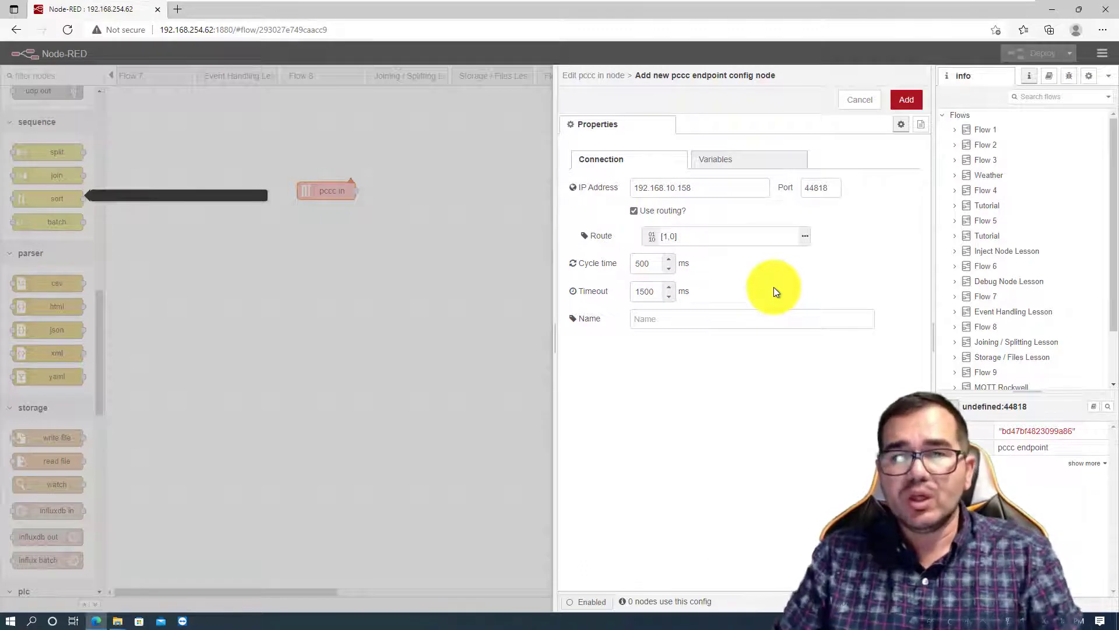
pyautogui.click(670, 235)
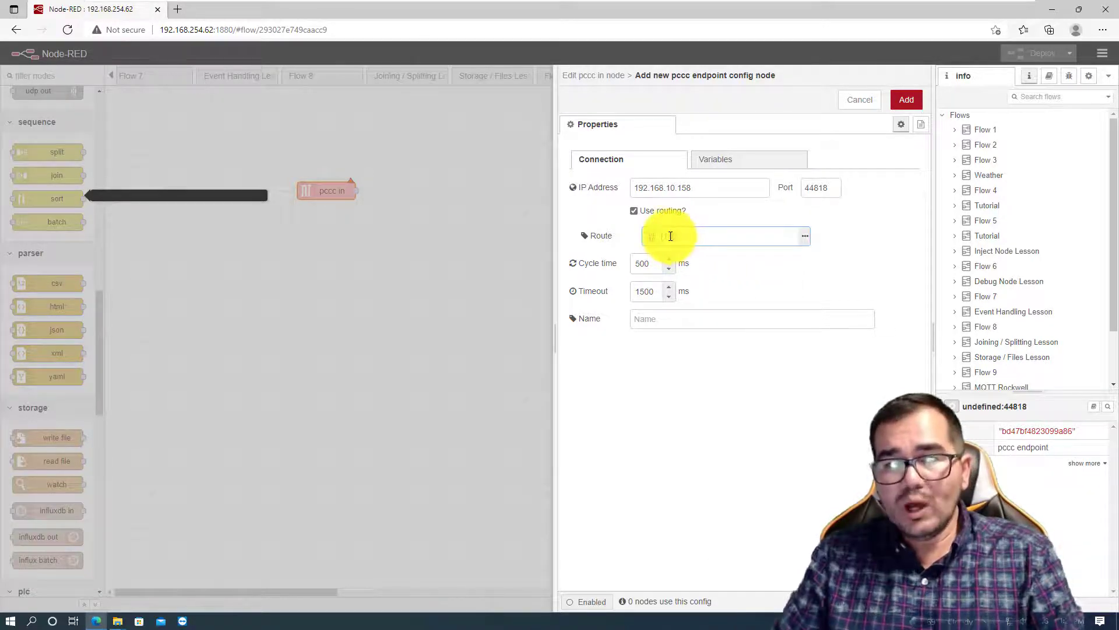
pyautogui.click(779, 260)
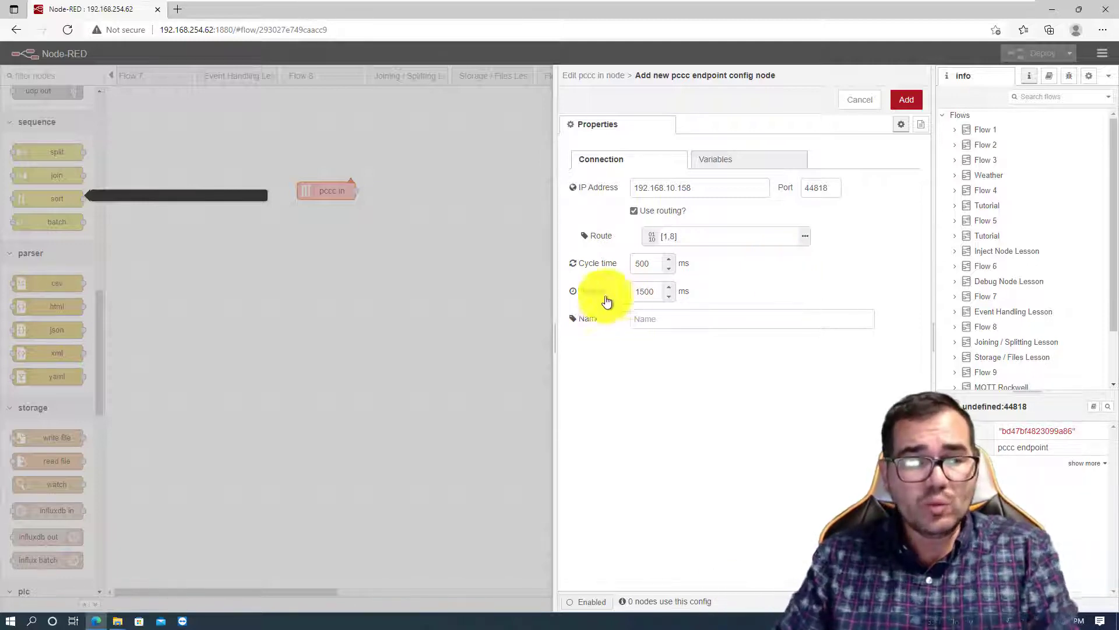
# - Open Command Prompt, ping 192.168.10.158 to test the PLC connection, and close the window
pyautogui.click(11, 624)
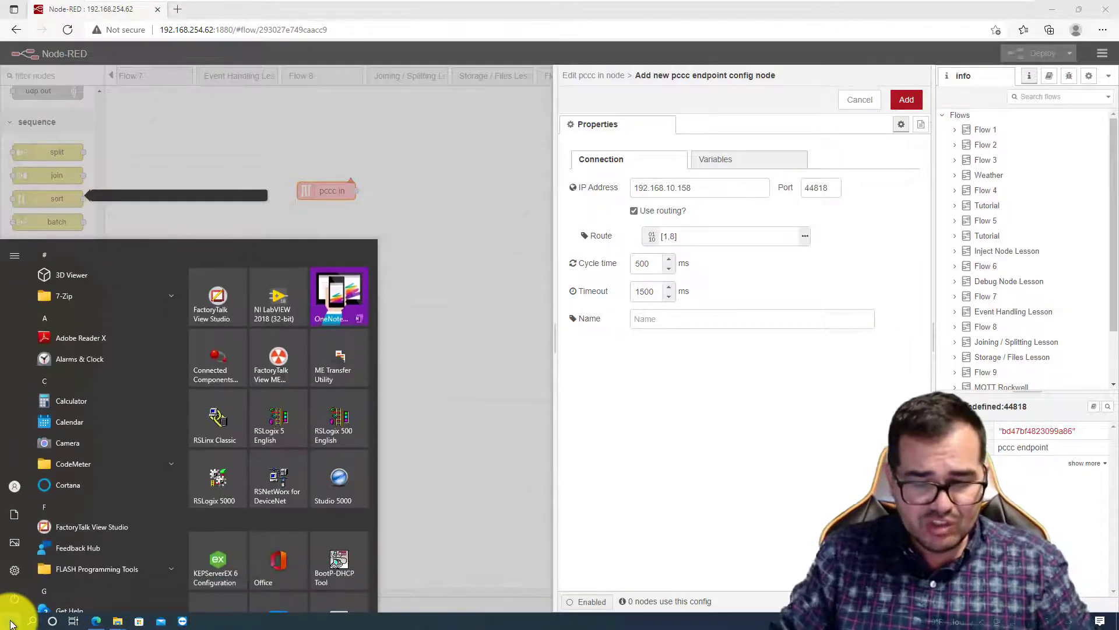
pyautogui.write('cmd')
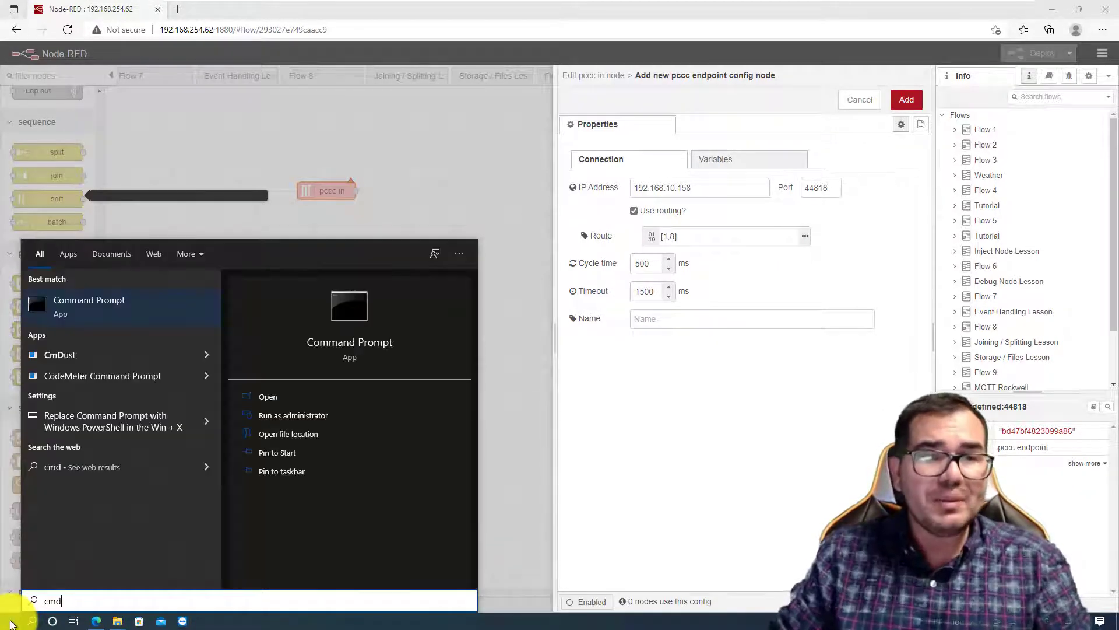
pyautogui.press('Return')
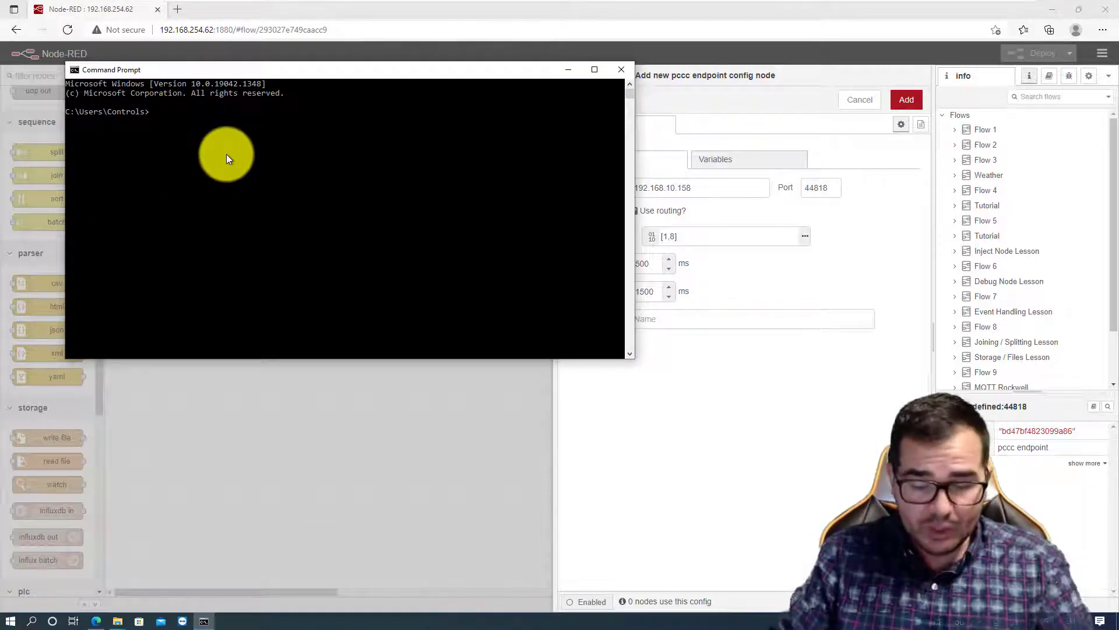
pyautogui.write('ping ')
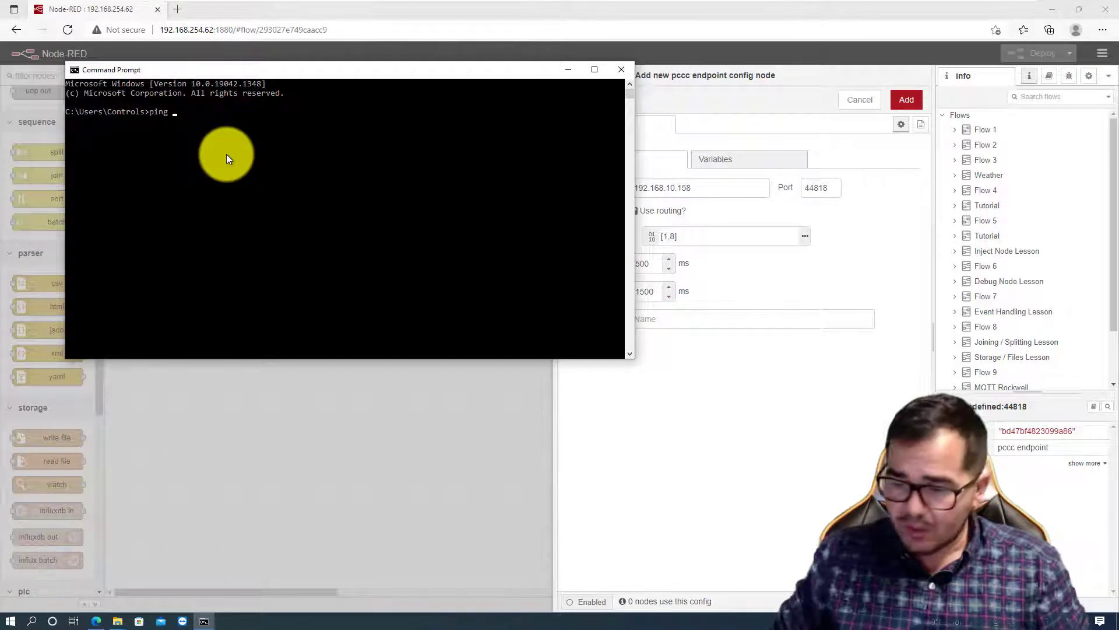
pyautogui.write('192.1')
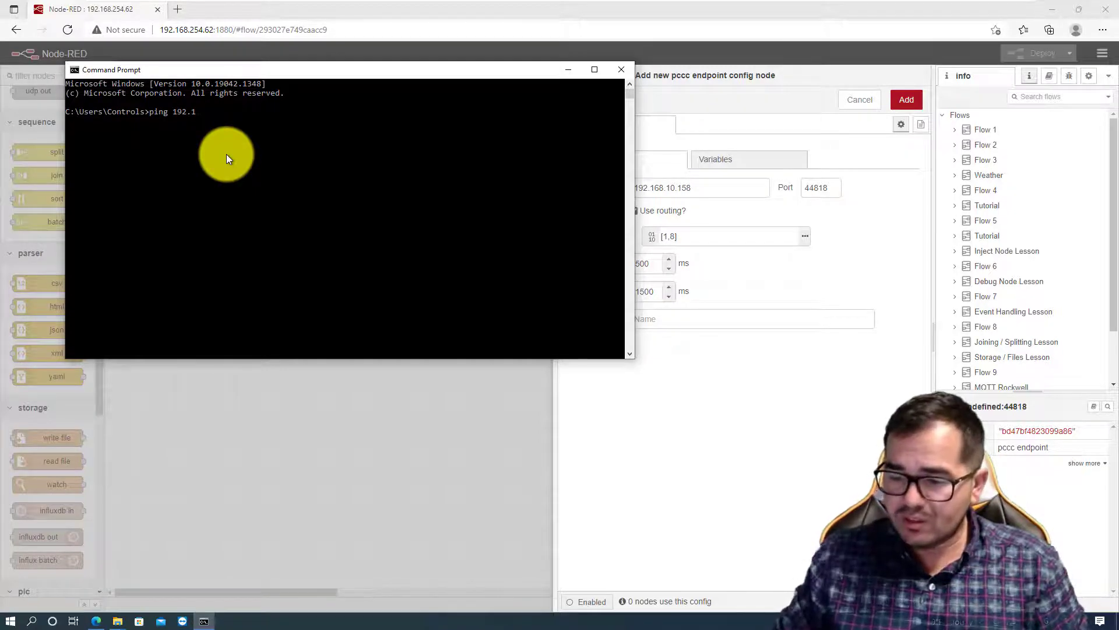
pyautogui.write('68.10')
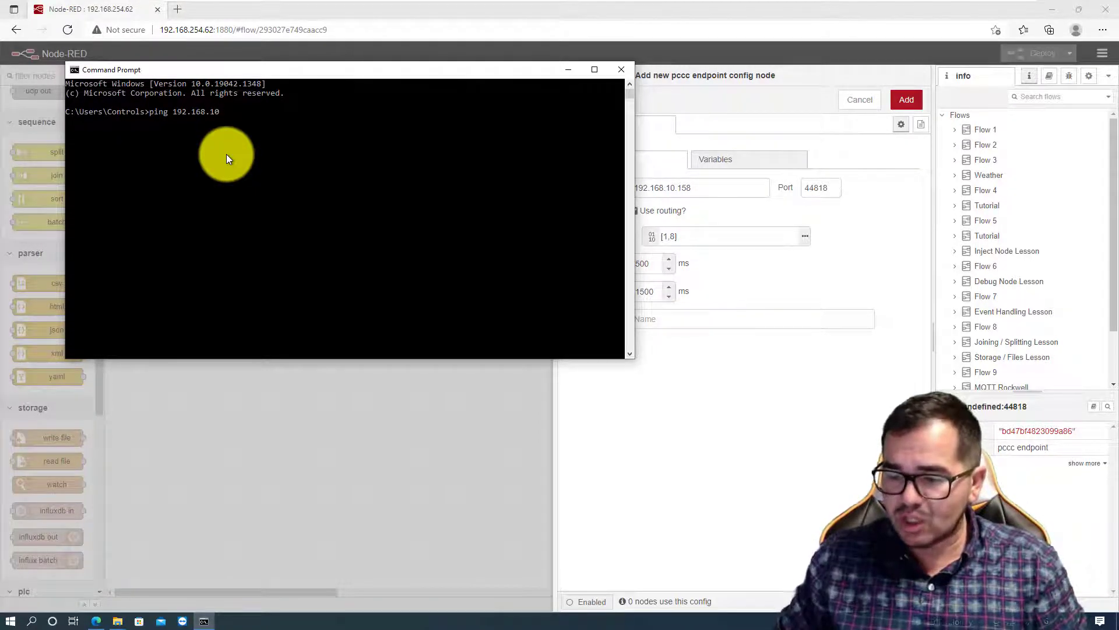
pyautogui.write('.158')
pyautogui.press('Return')
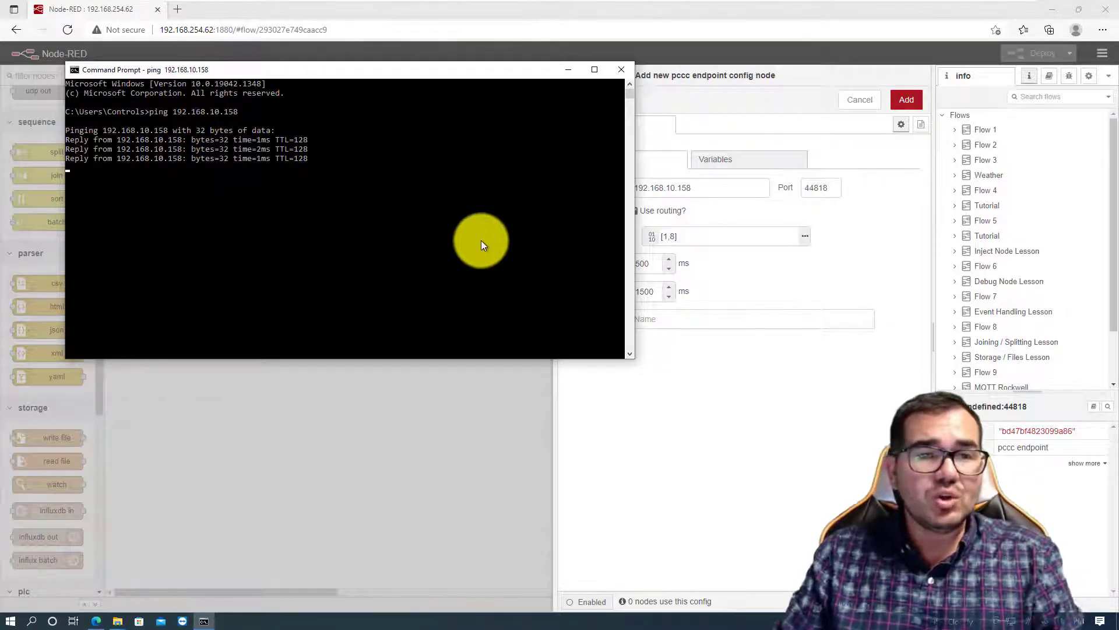
pyautogui.click(619, 69)
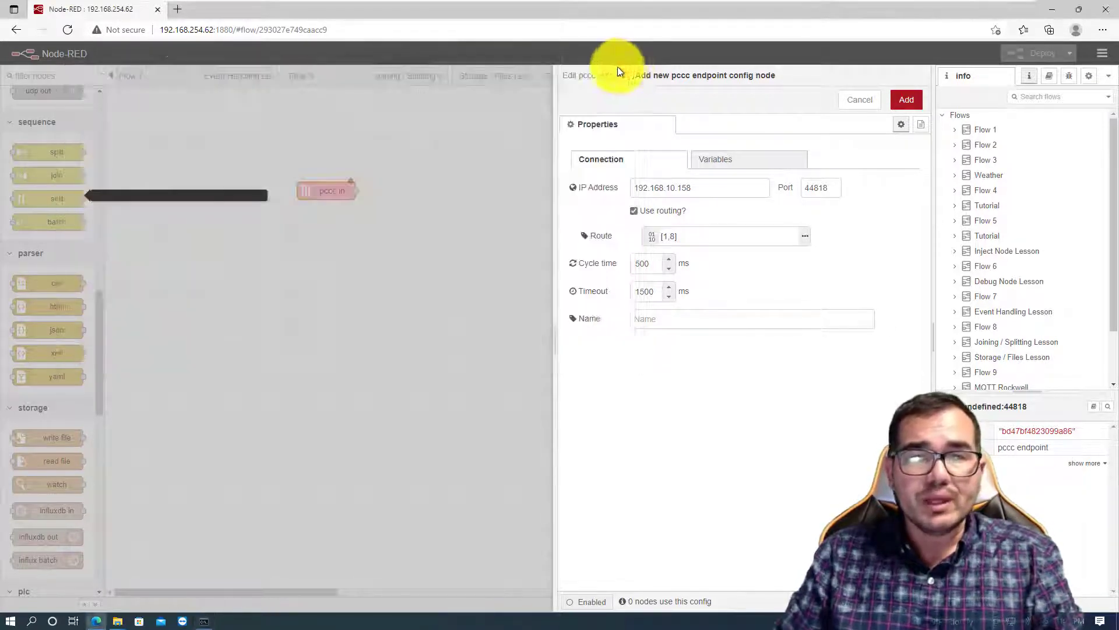
# - Launch RSLinx Classic and open its driver configuration
pyautogui.click(9, 621)
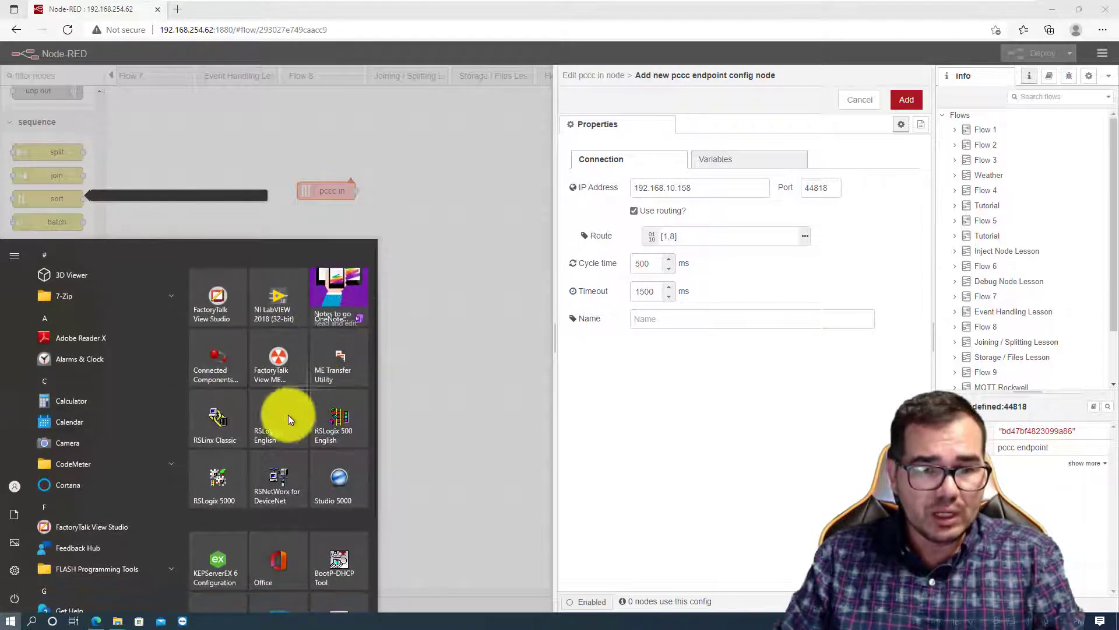
pyautogui.click(215, 409)
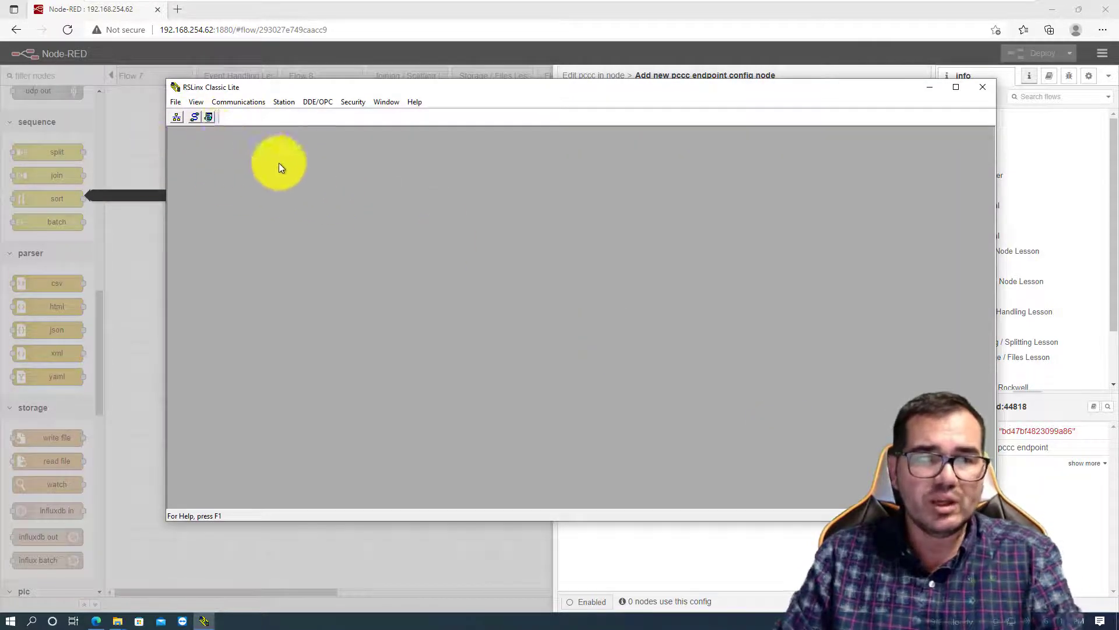
pyautogui.click(194, 116)
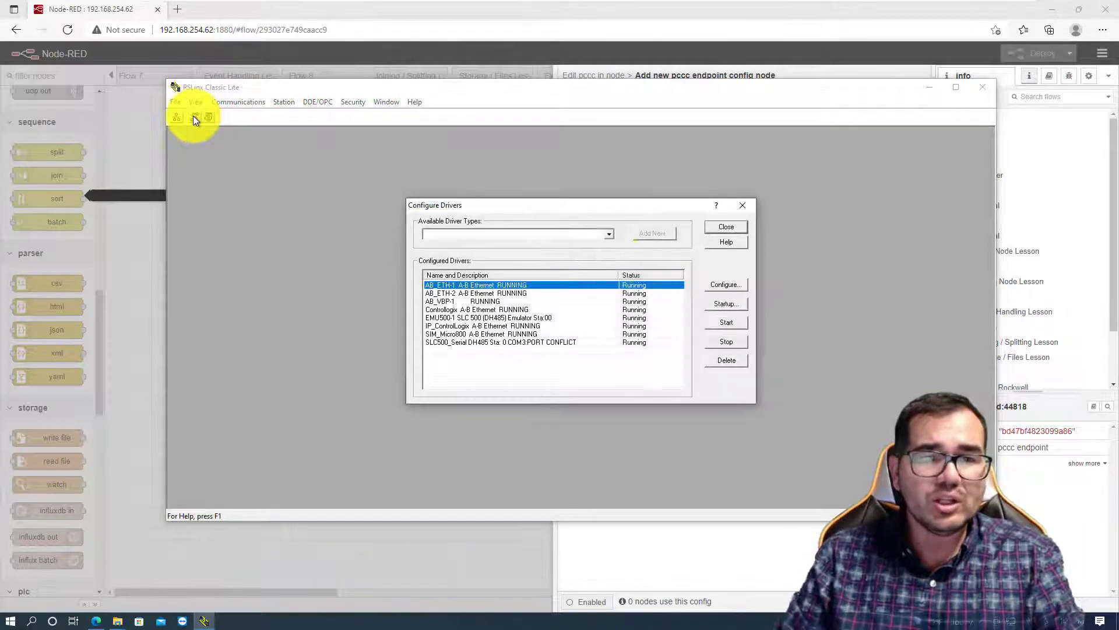
# - Add a new driver of type Ethernet devices and name it NODERED
pyautogui.click(609, 236)
pyautogui.click(513, 260)
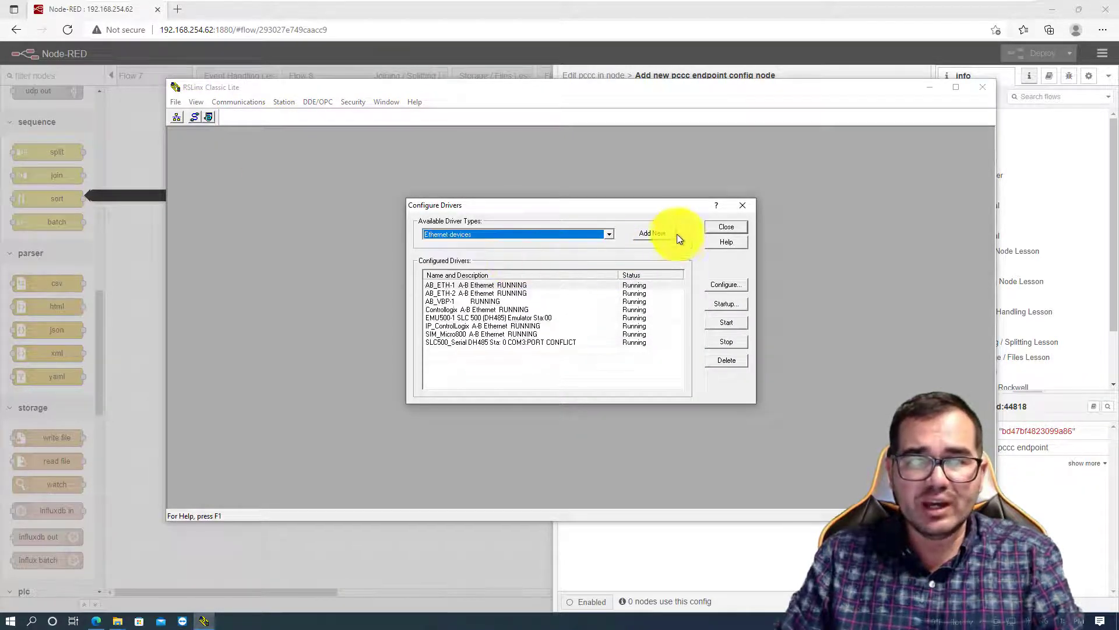
pyautogui.click(653, 232)
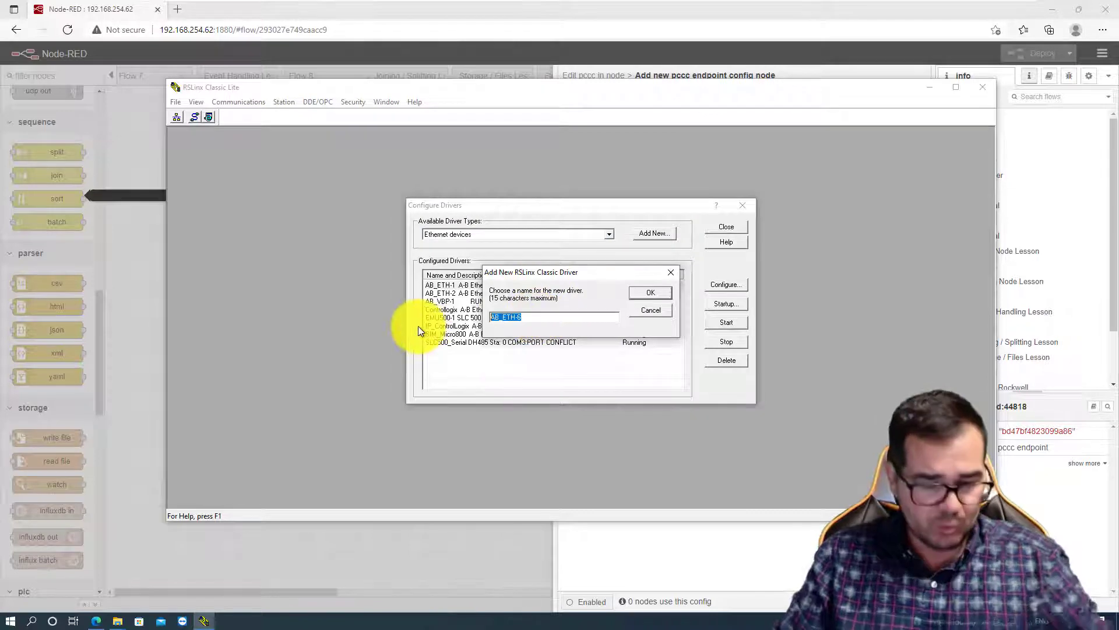
pyautogui.write('NODER')
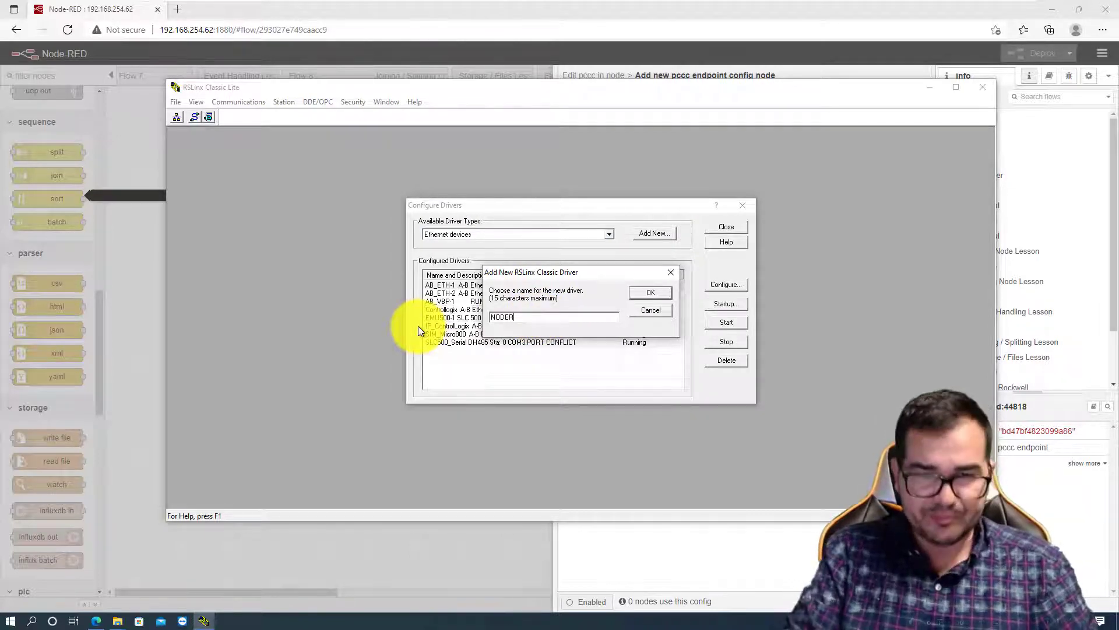
pyautogui.write('ED')
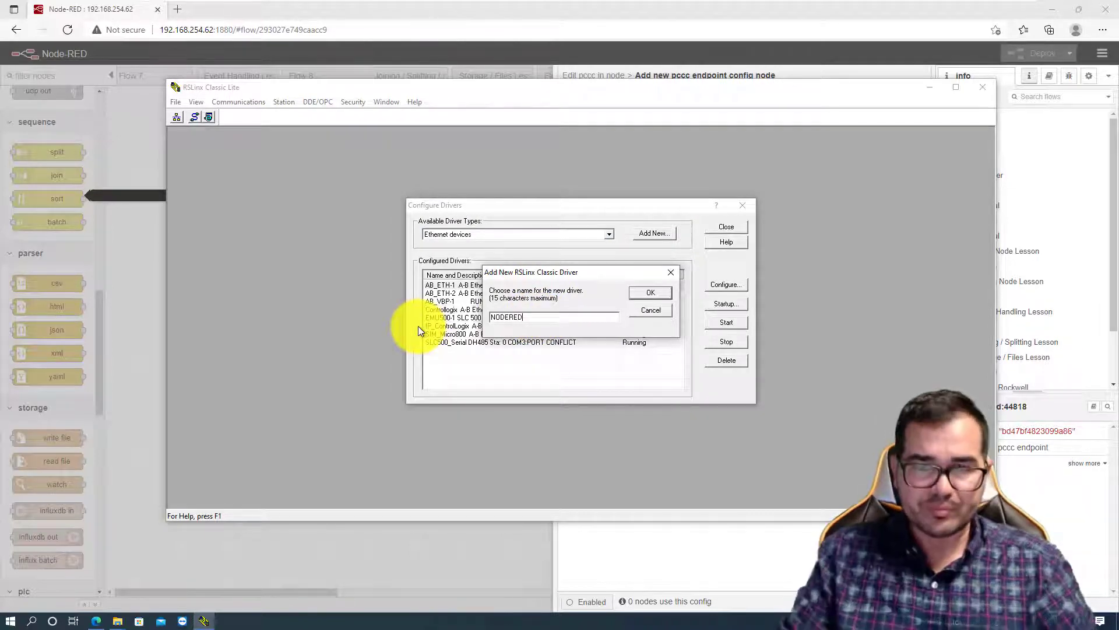
pyautogui.click(653, 289)
# - Map station 0 of the NODERED driver to host 192.168.10.158, apply the configuration and close the driver setup
pyautogui.click(568, 230)
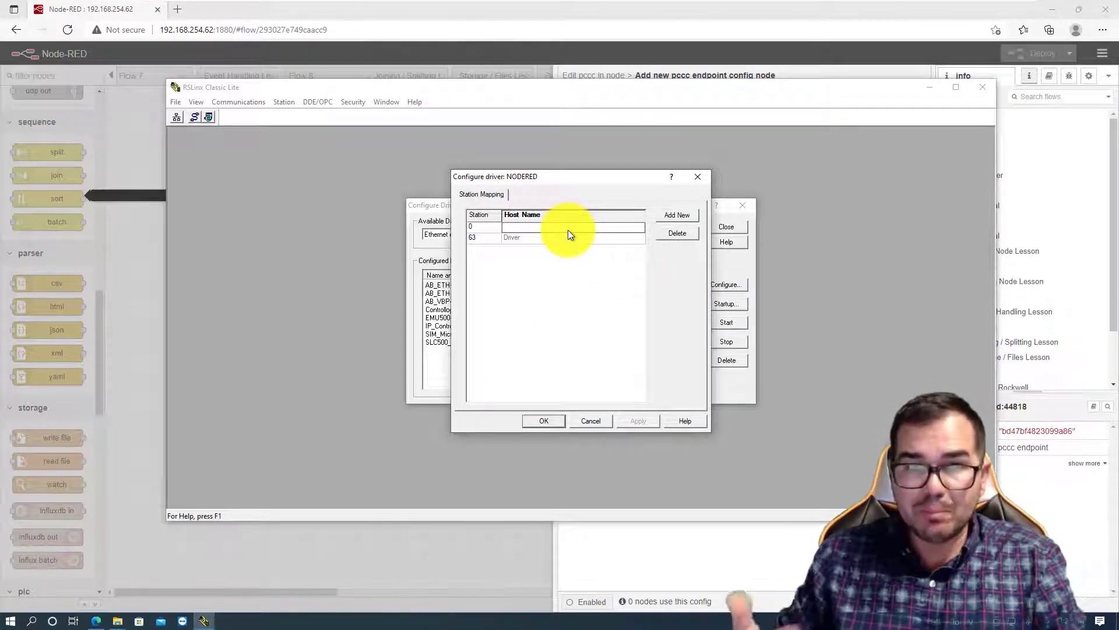
pyautogui.write('192.168')
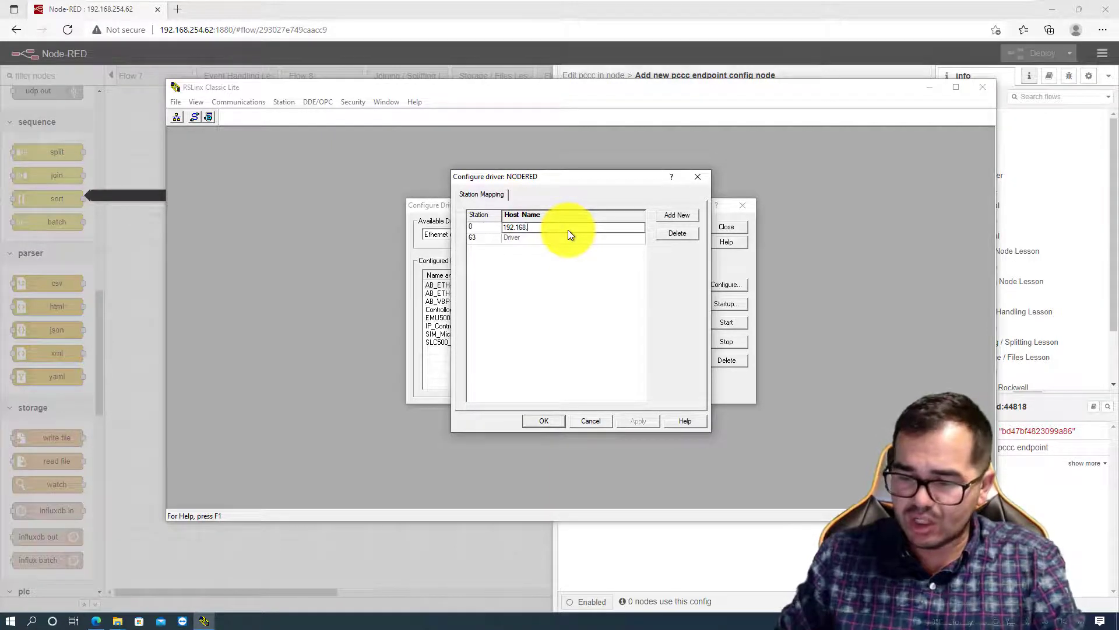
pyautogui.write('.10.')
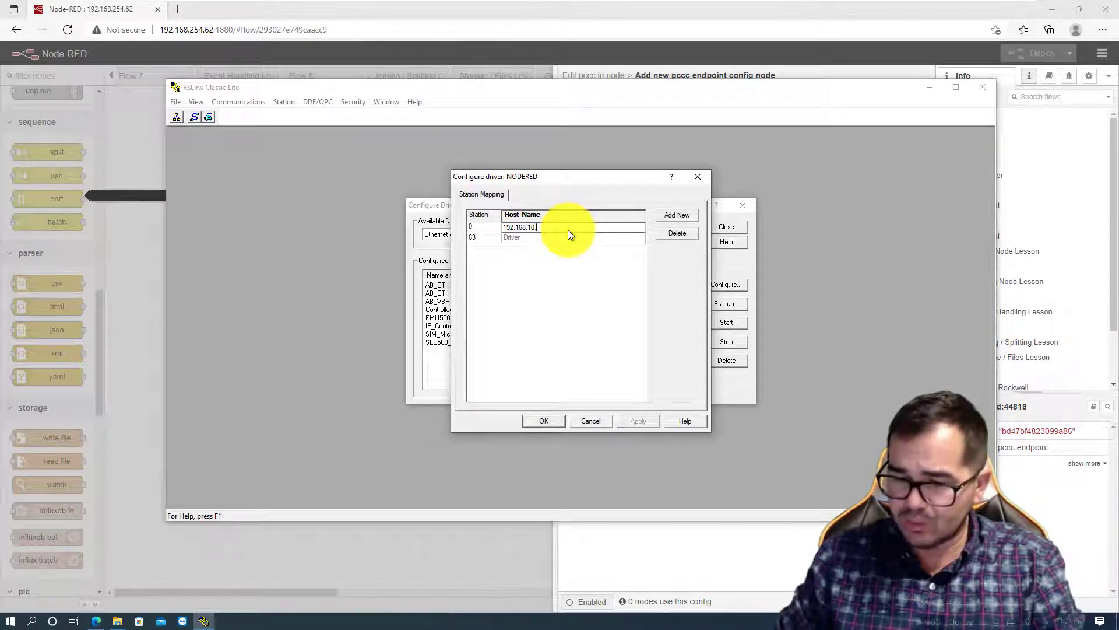
pyautogui.write('158')
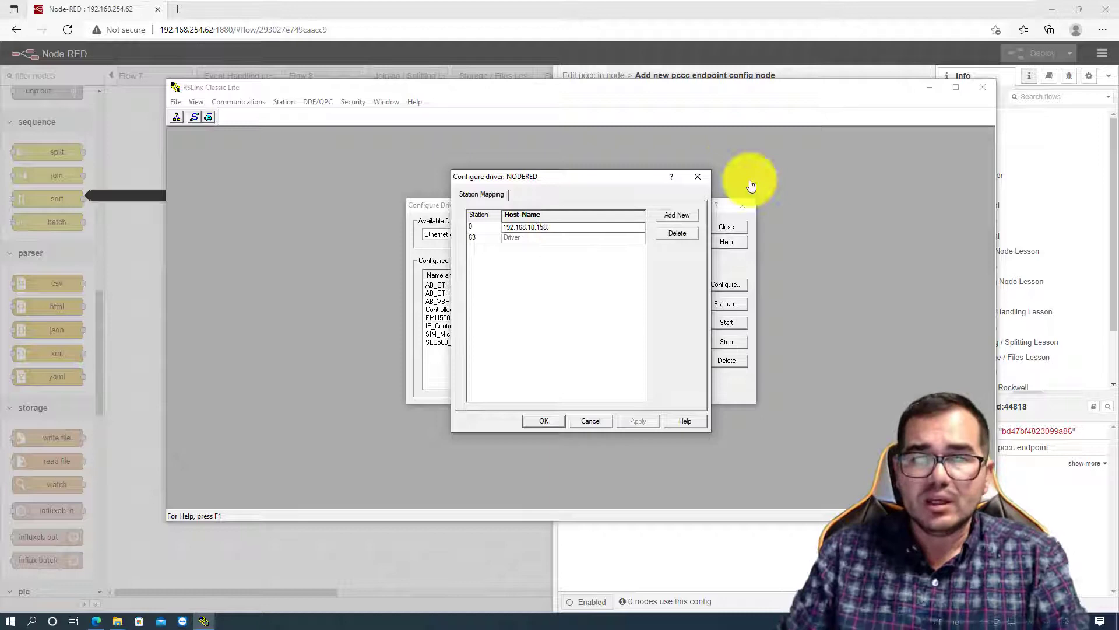
pyautogui.click(676, 215)
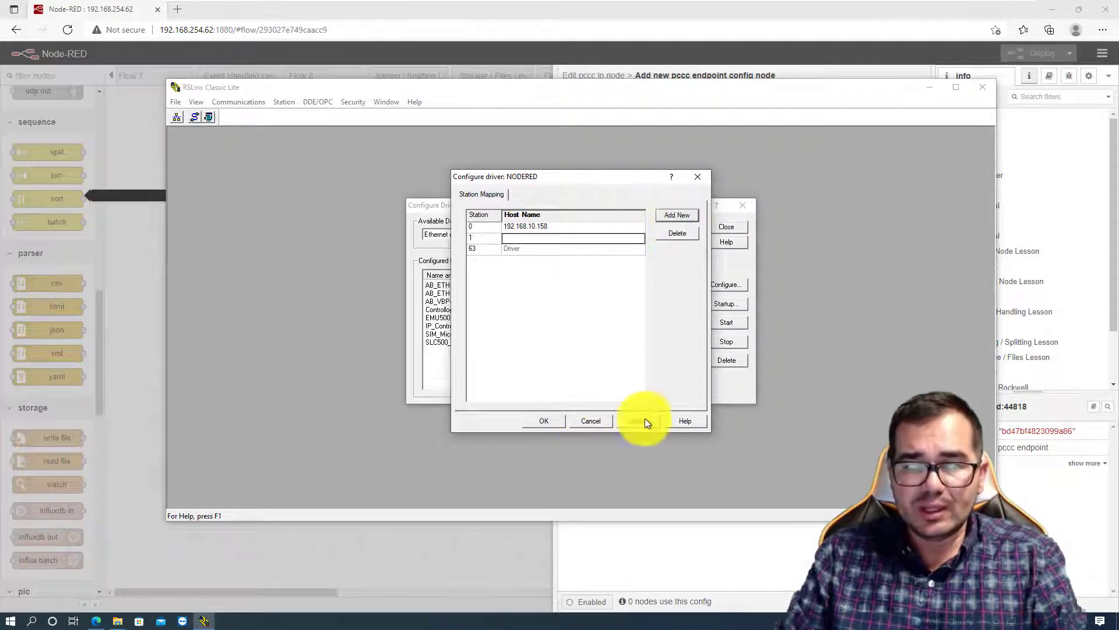
pyautogui.click(545, 421)
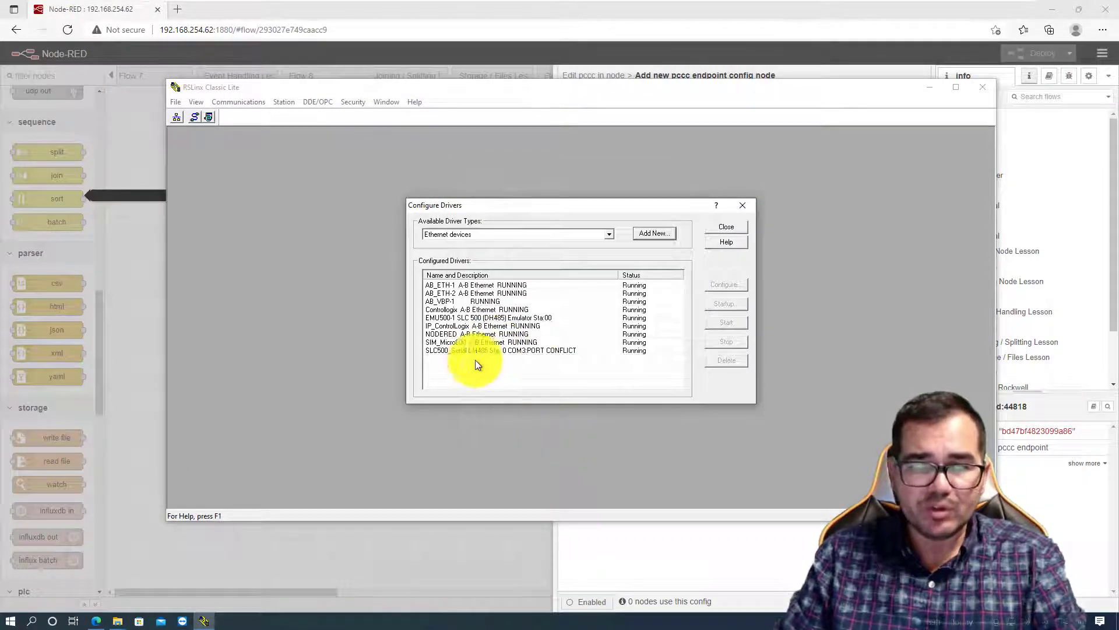
pyautogui.click(456, 333)
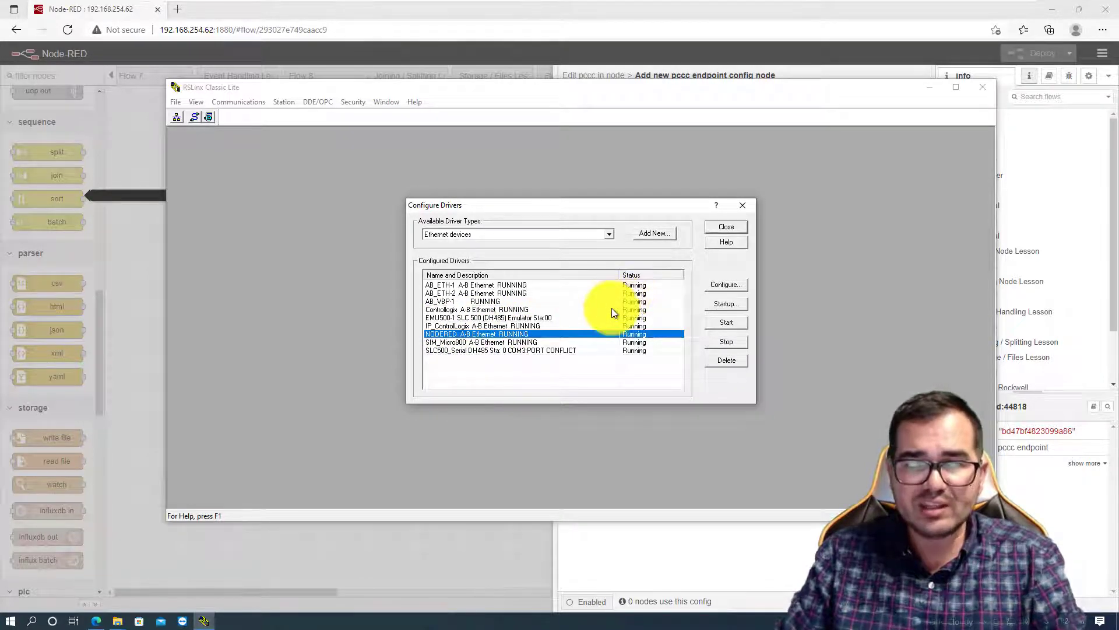
pyautogui.click(730, 229)
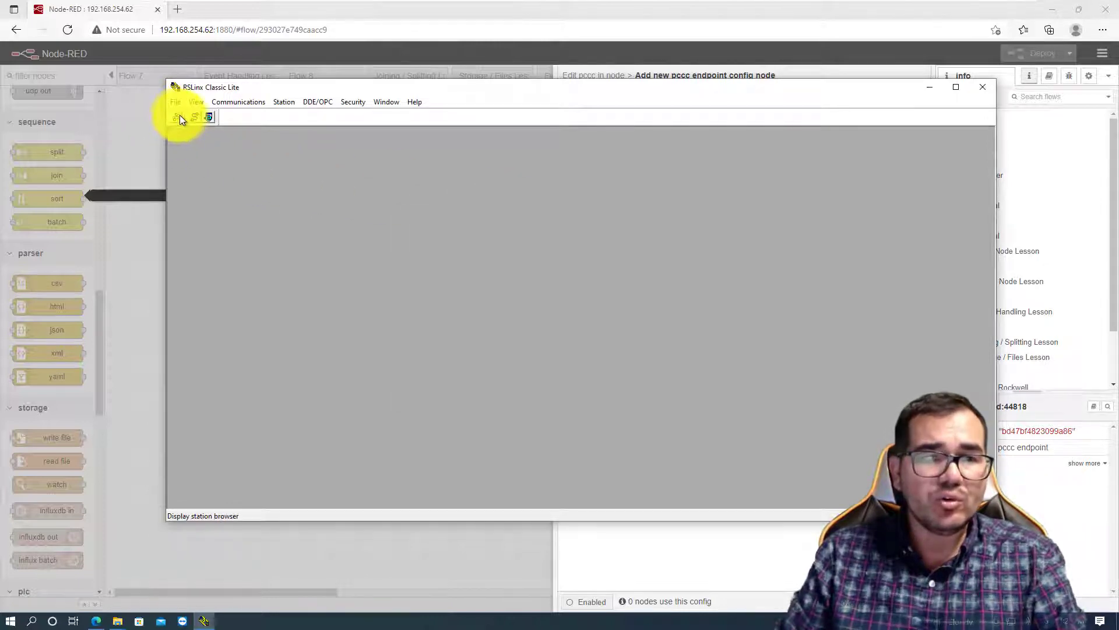
# - Open RSWho and expand the NODERED driver through the 192.168.10.158 Ethernet module to its backplane modules
pyautogui.click(176, 118)
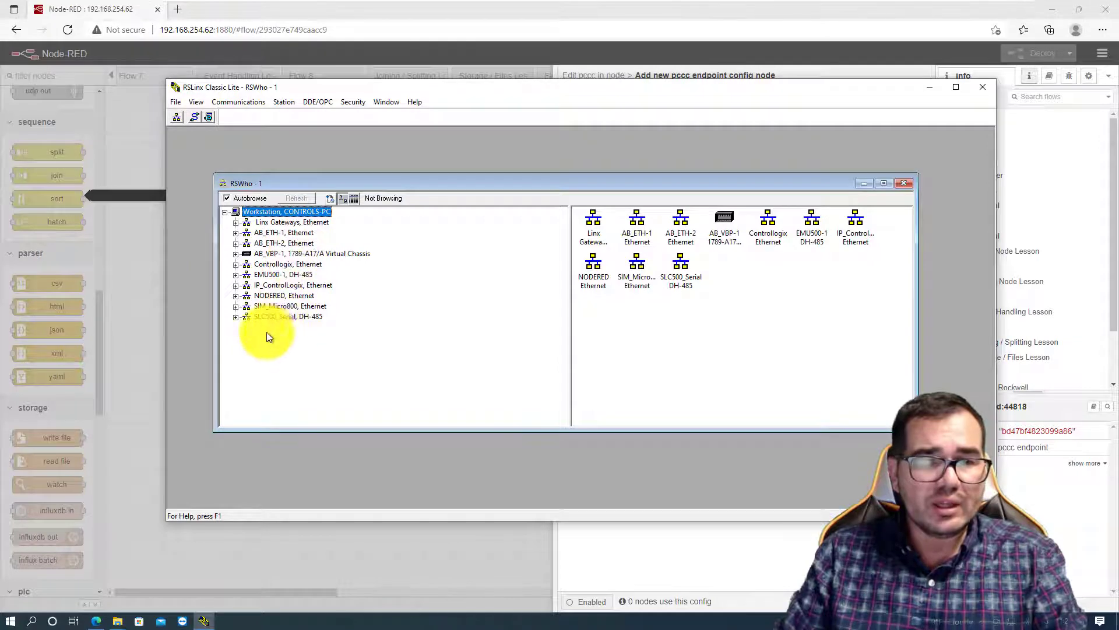
pyautogui.click(235, 296)
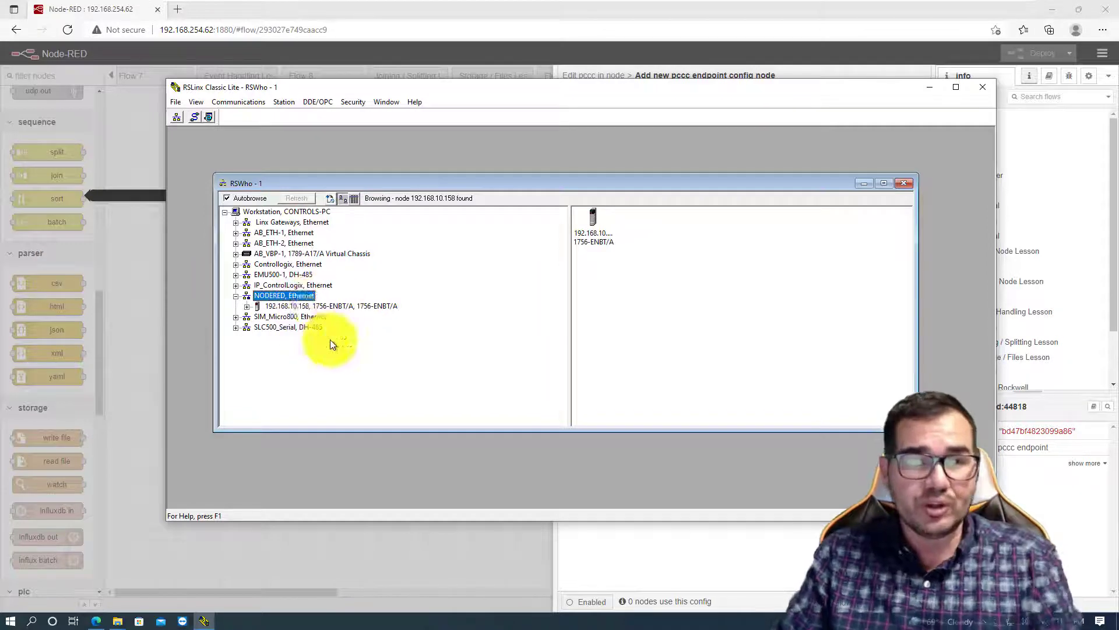
pyautogui.click(248, 306)
pyautogui.click(260, 318)
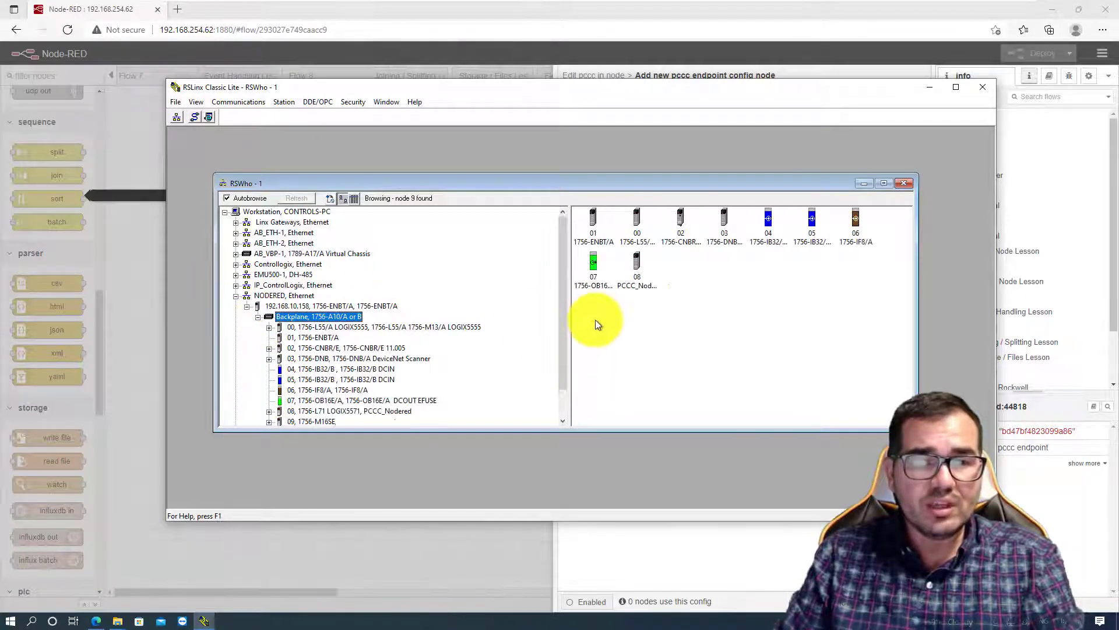
pyautogui.scroll(-1, 560, 326)
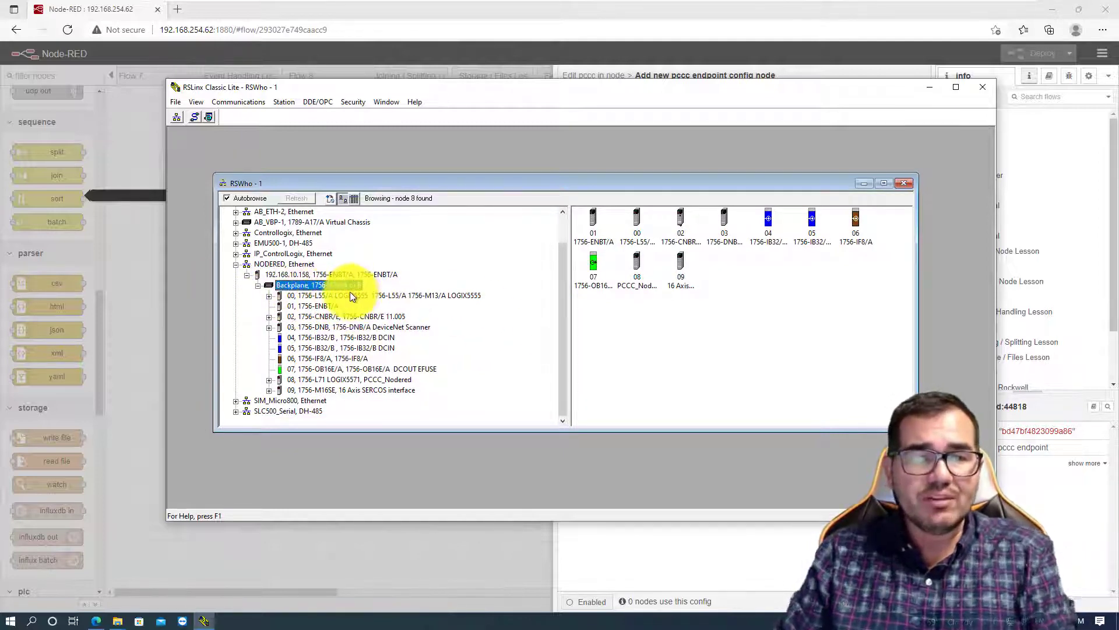
# - Examine the backplane modules in slots 0, 1 and 8, and minimize RSWho and RSLinx Classic to return to Node-RED
pyautogui.click(355, 380)
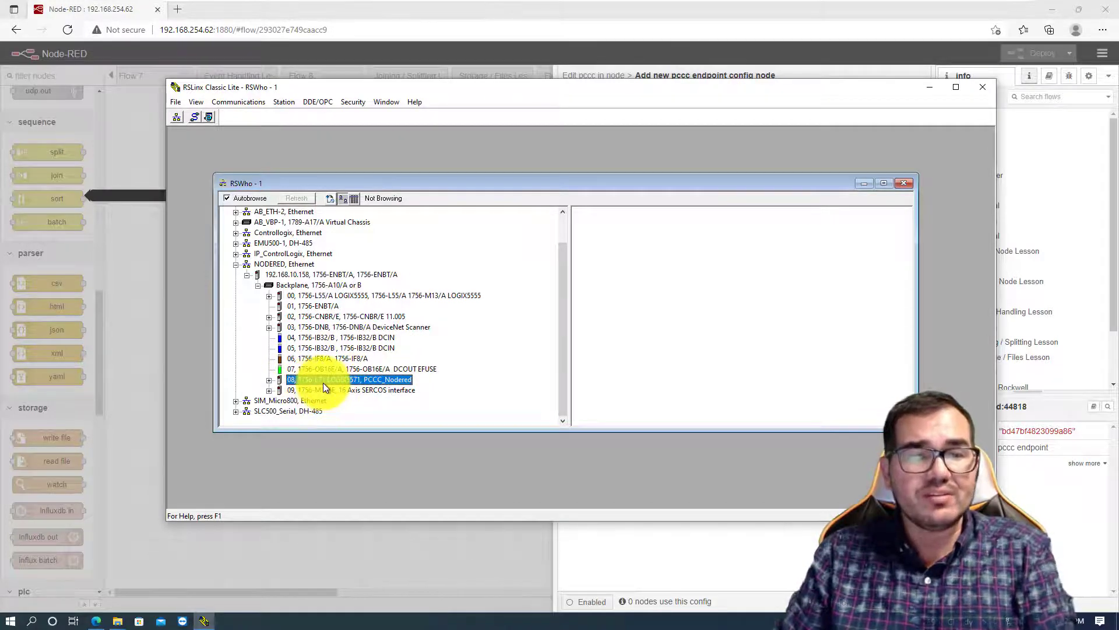
pyautogui.click(309, 295)
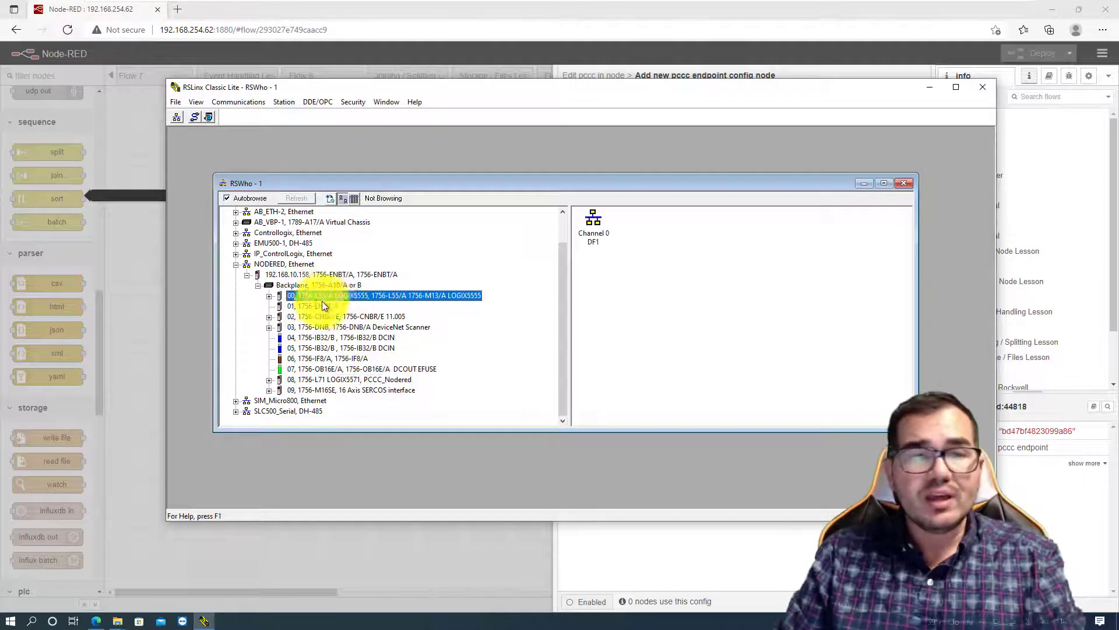
pyautogui.click(334, 379)
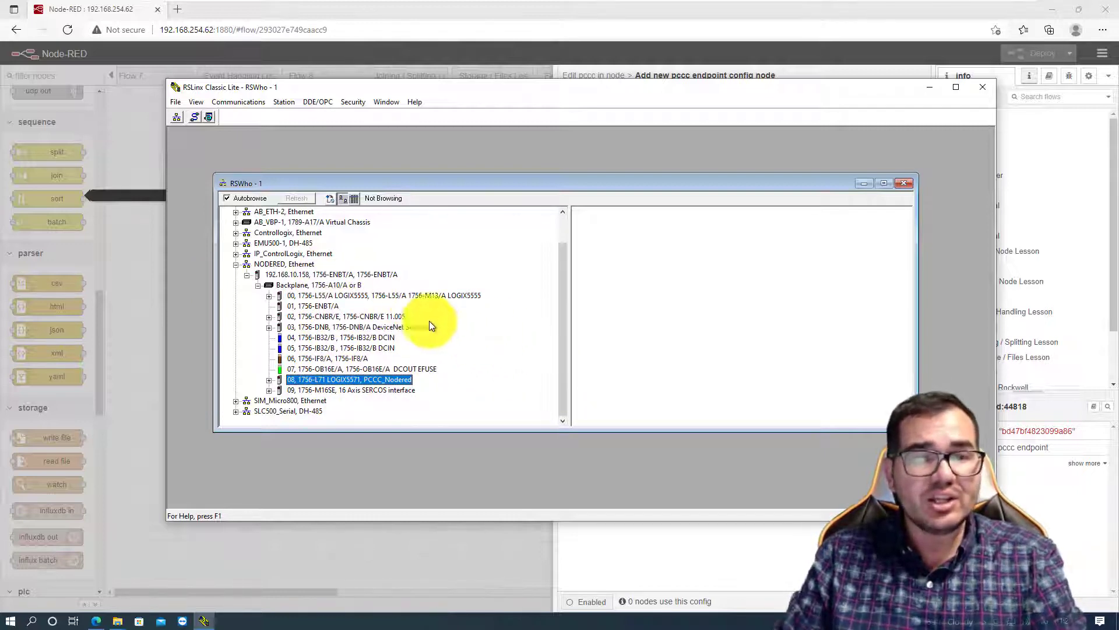
pyautogui.click(291, 306)
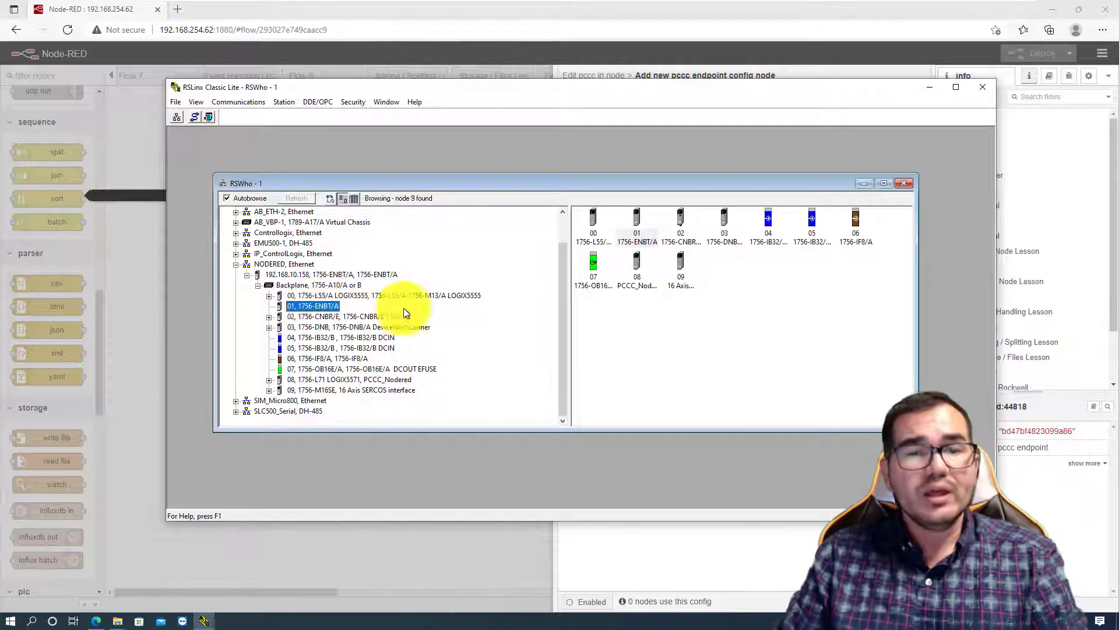
pyautogui.click(637, 224)
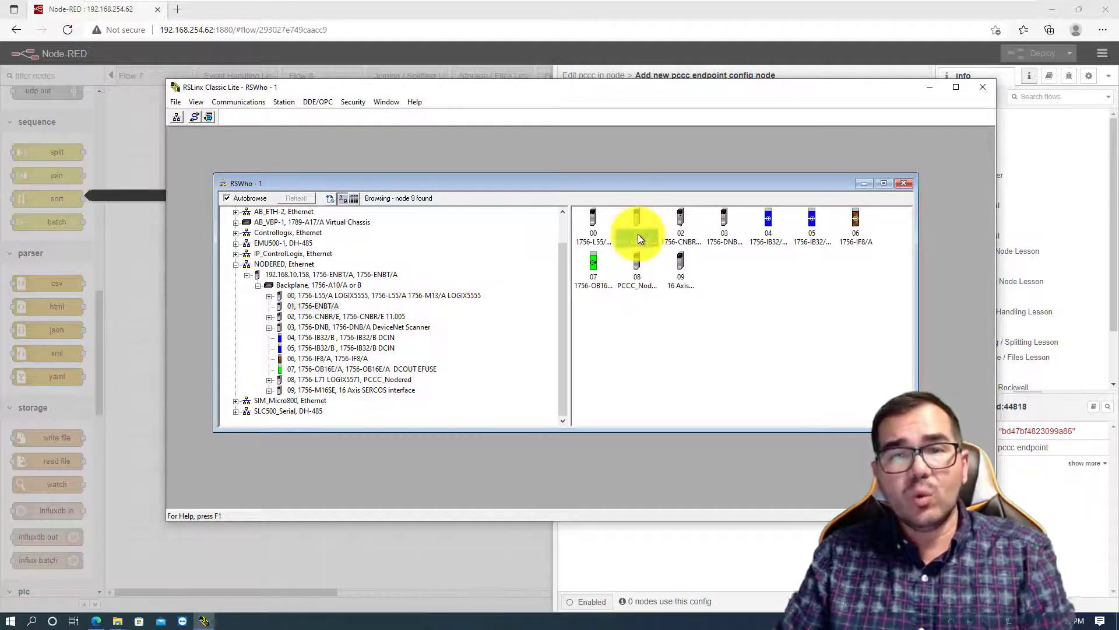
pyautogui.click(641, 280)
pyautogui.click(363, 379)
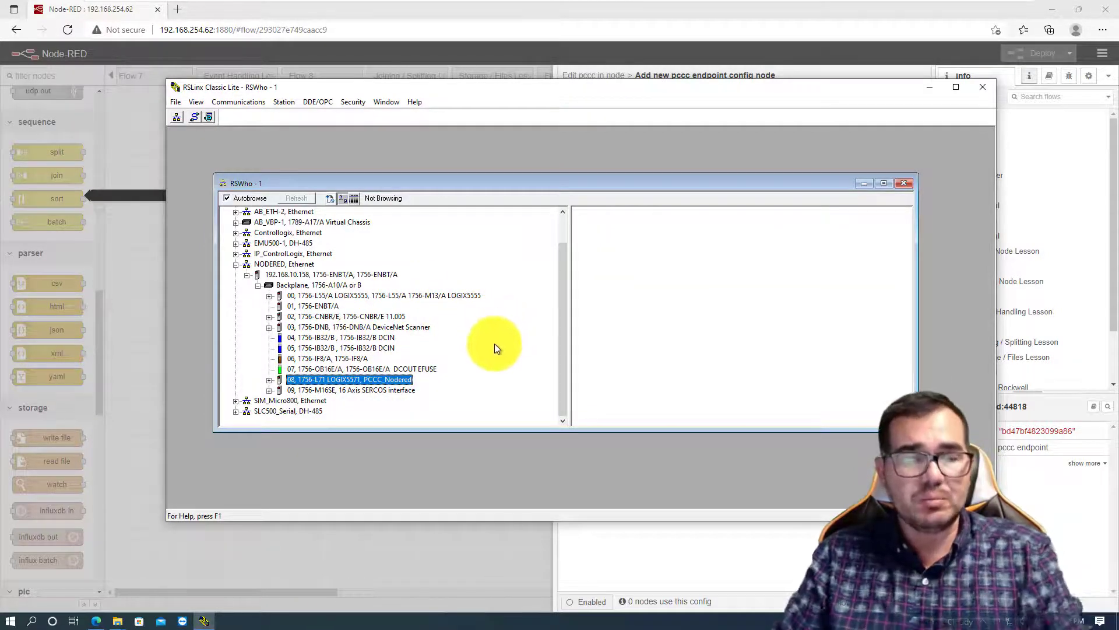
pyautogui.click(863, 183)
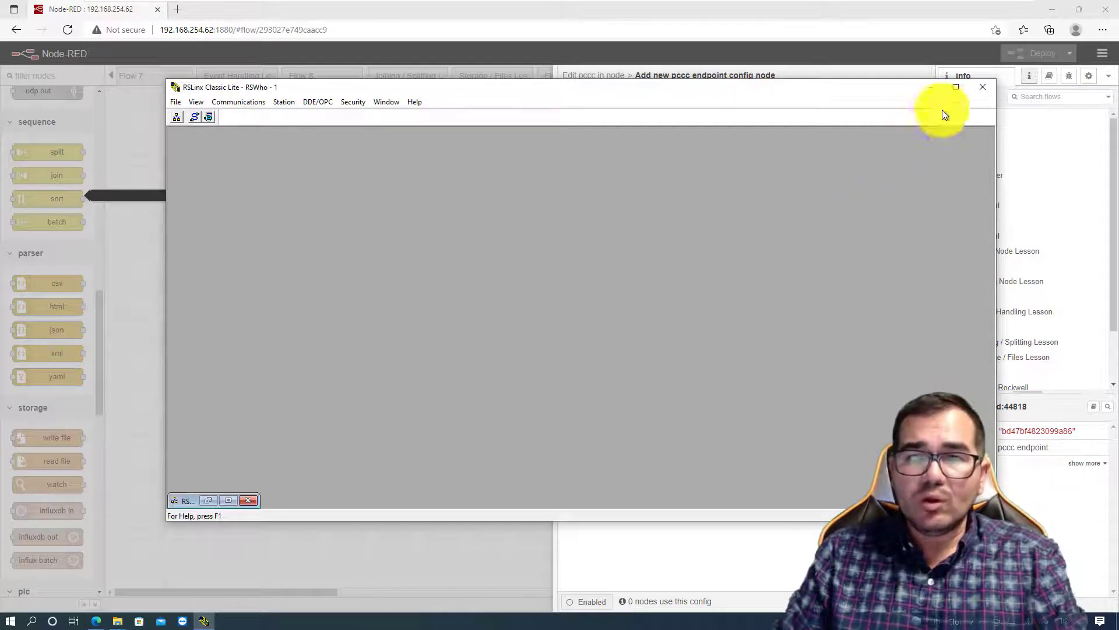
pyautogui.click(931, 88)
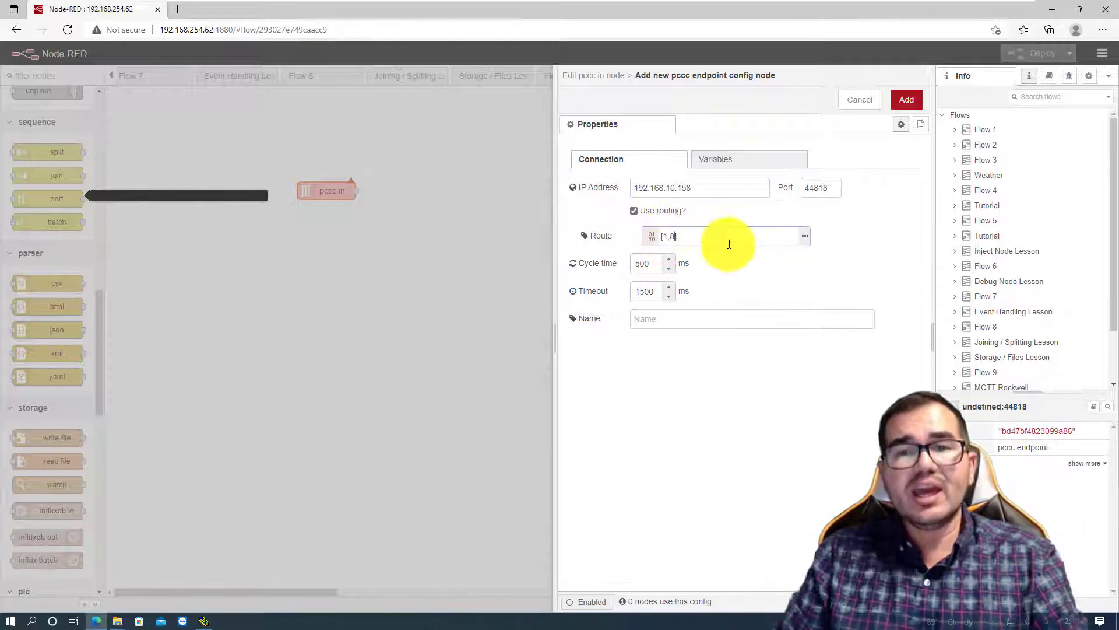
# - Name the pccc endpoint Node_Red_CPU
pyautogui.click(772, 231)
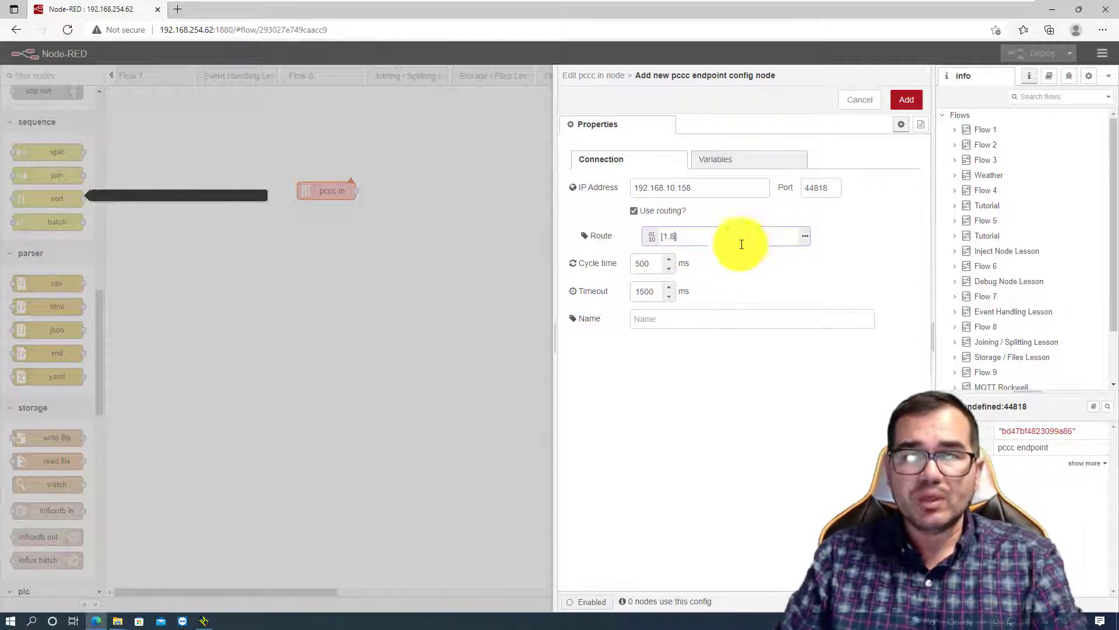
pyautogui.click(672, 317)
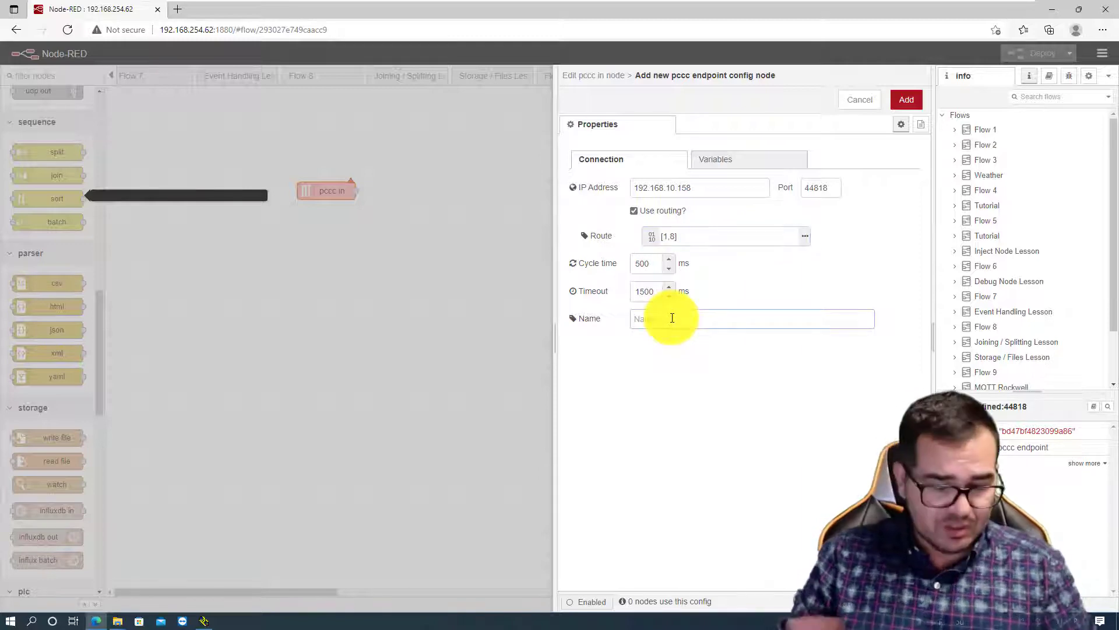
pyautogui.write('Noo')
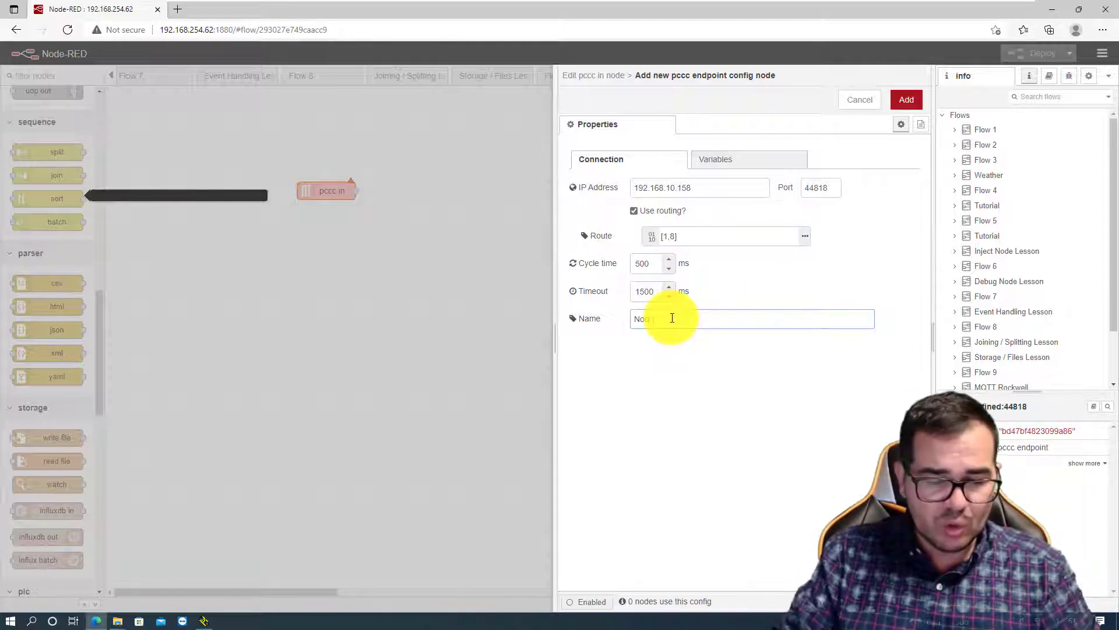
pyautogui.write('e ')
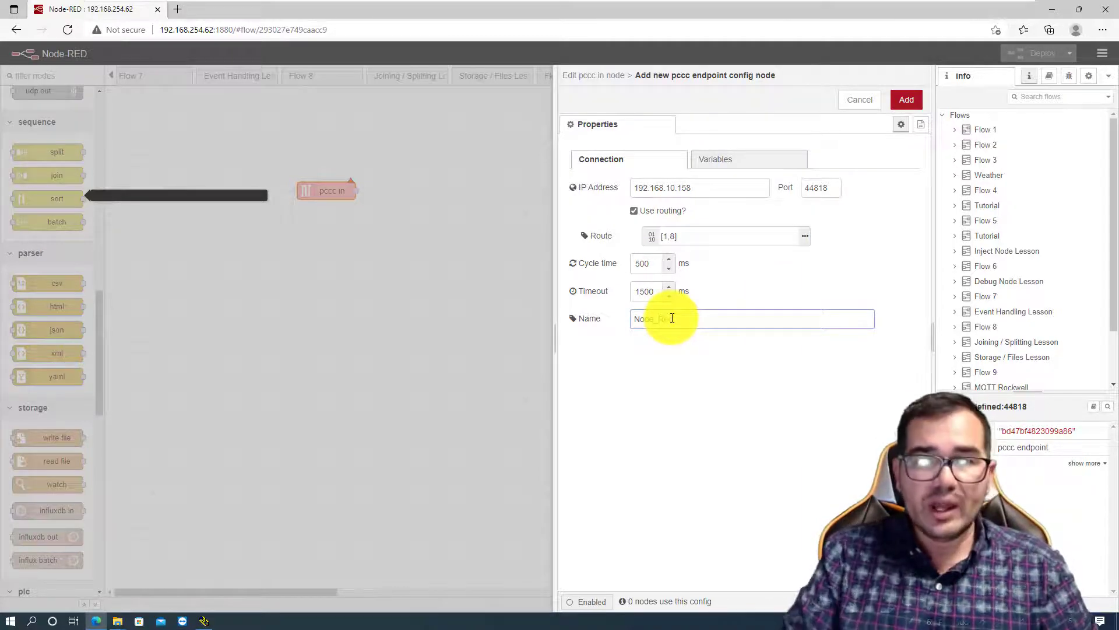
pyautogui.write('RedCPU')
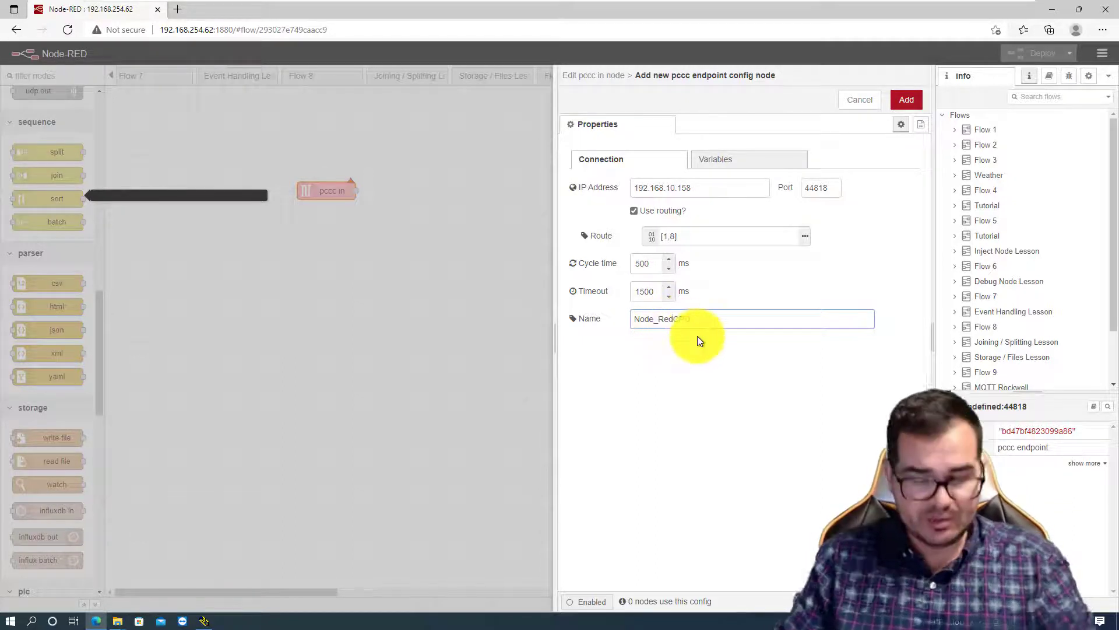
pyautogui.write('_')
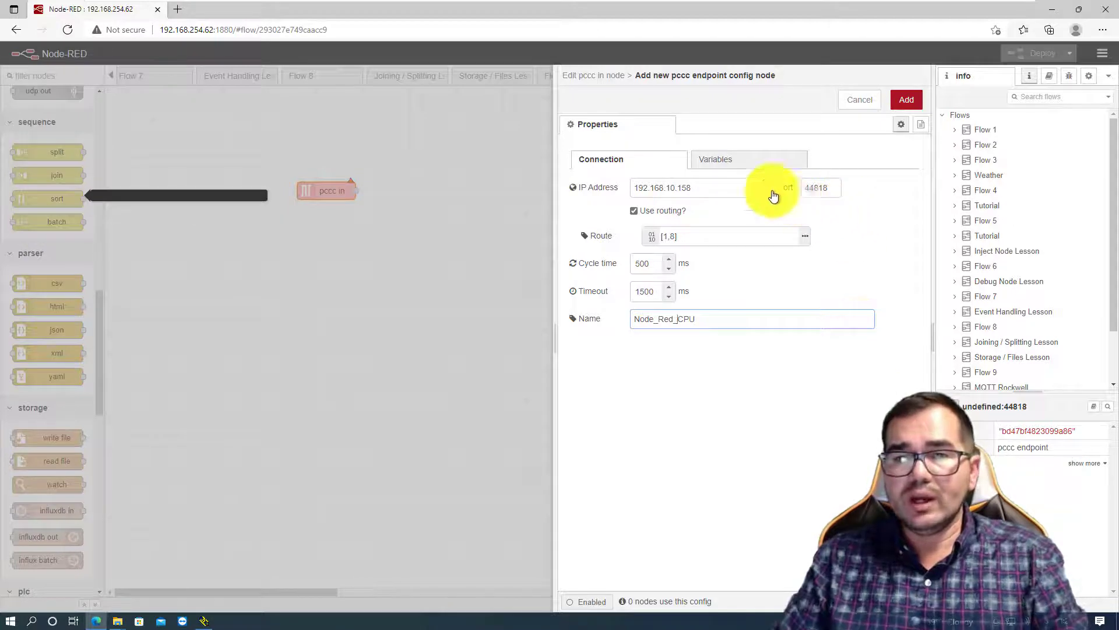
# - Define an endpoint variable with address F8:4 and name Tag4
pyautogui.click(729, 163)
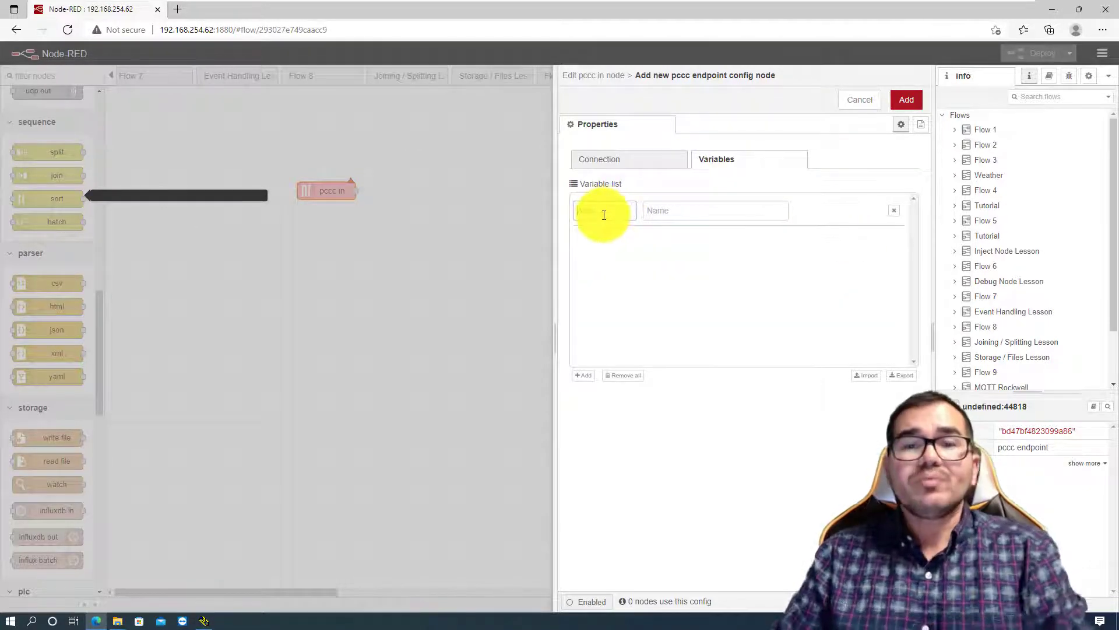
pyautogui.click(604, 215)
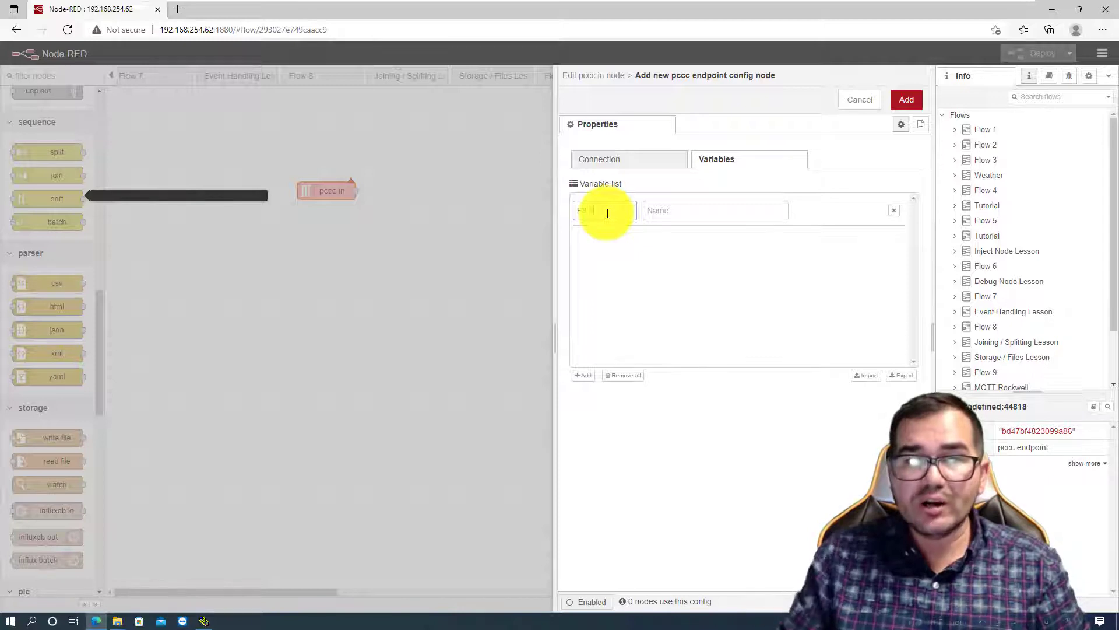
pyautogui.click(692, 211)
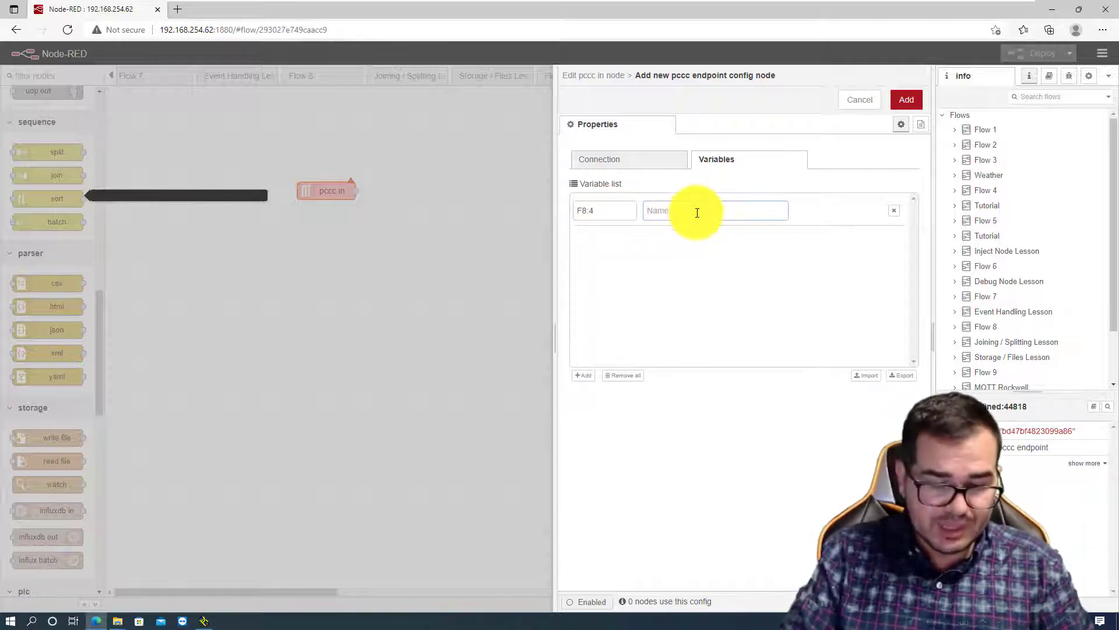
pyautogui.write('Tag4')
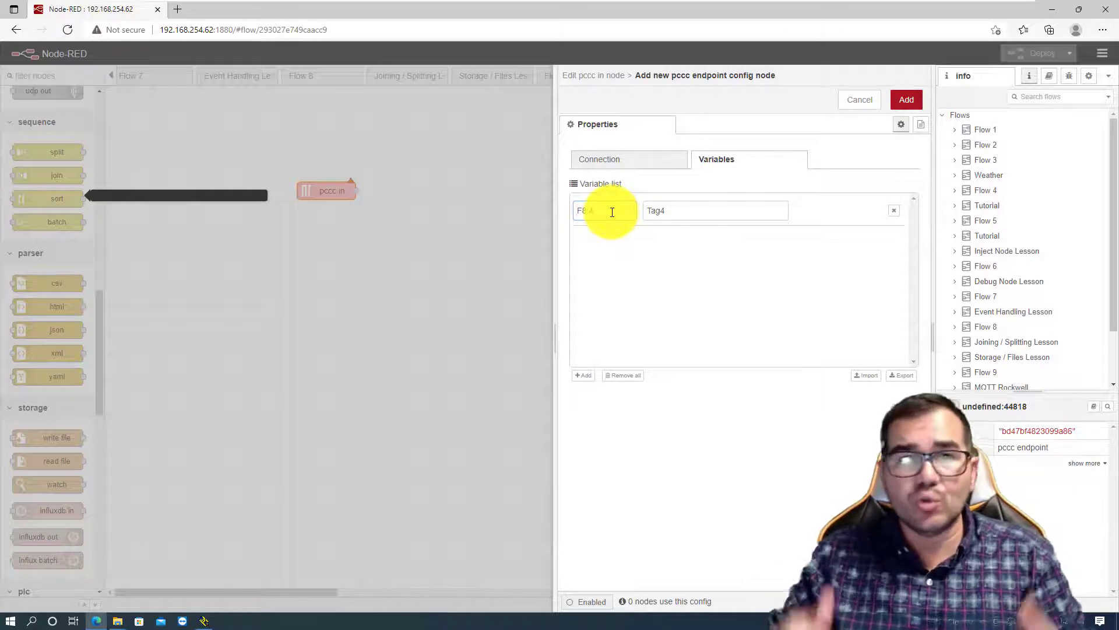
pyautogui.click(697, 212)
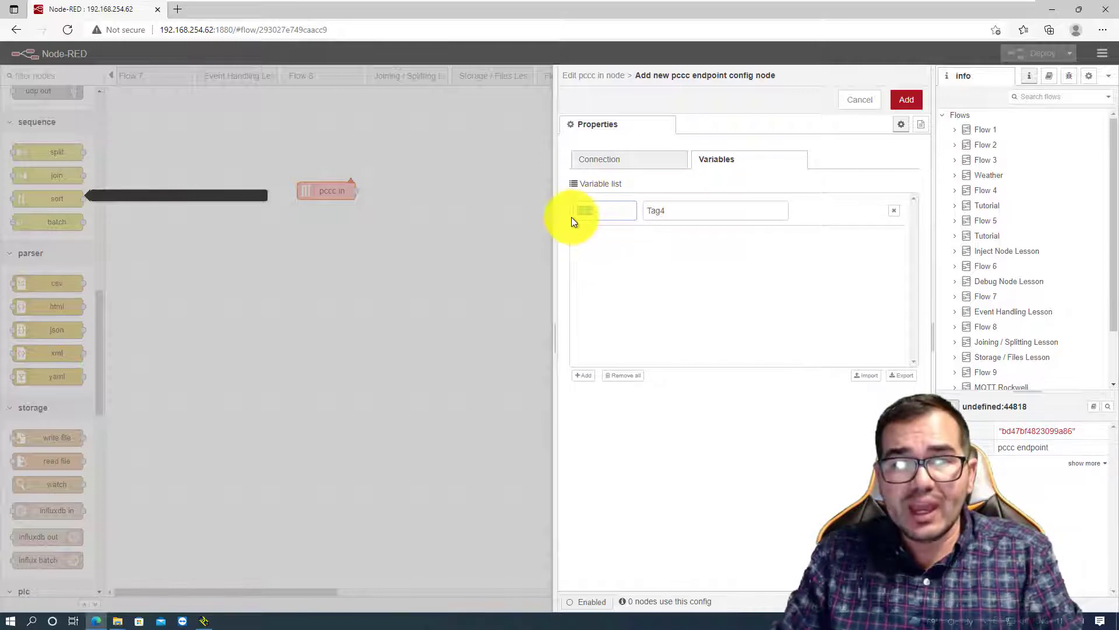
pyautogui.moveTo(571, 217); pyautogui.dragTo(605, 212)
pyautogui.click(605, 211)
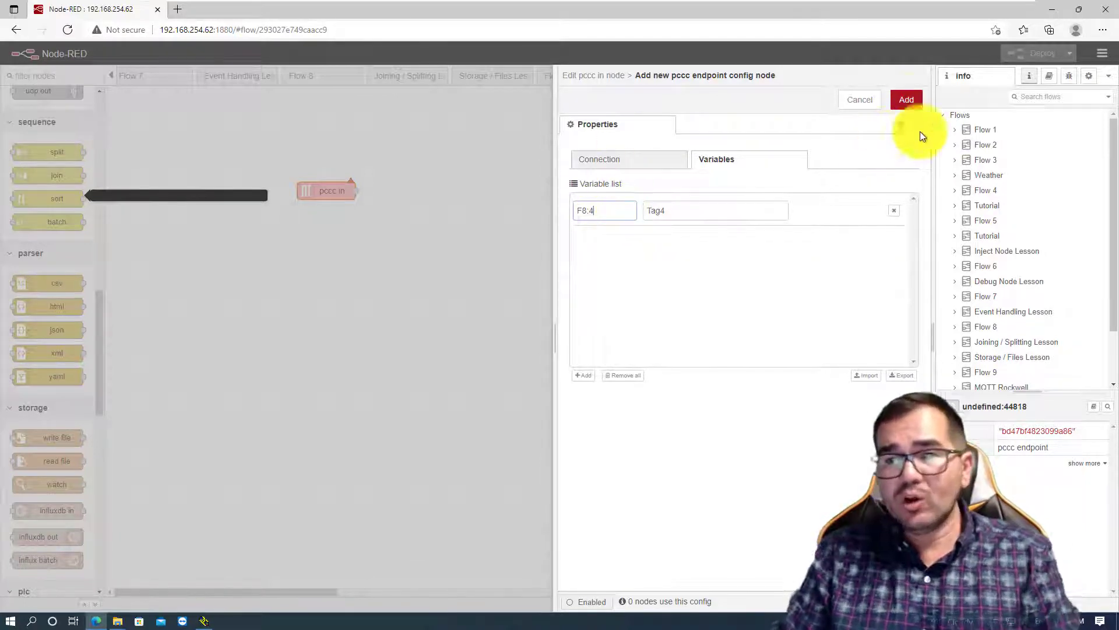
# - Add the endpoint configuration and select Tag4 as the variable read by the pccc in node
pyautogui.click(906, 100)
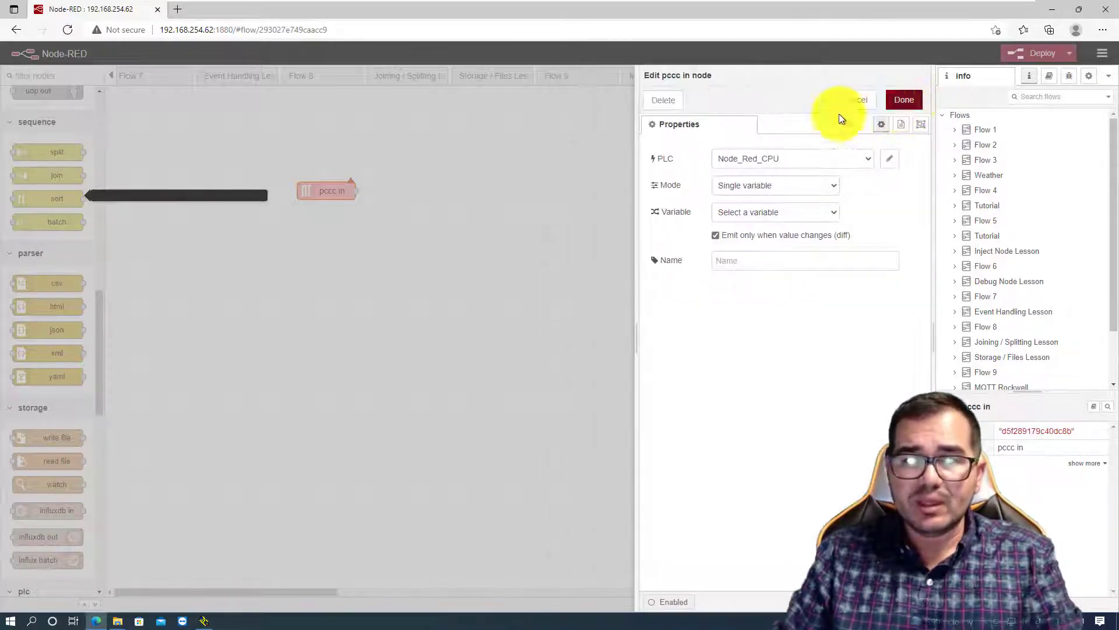
pyautogui.click(837, 214)
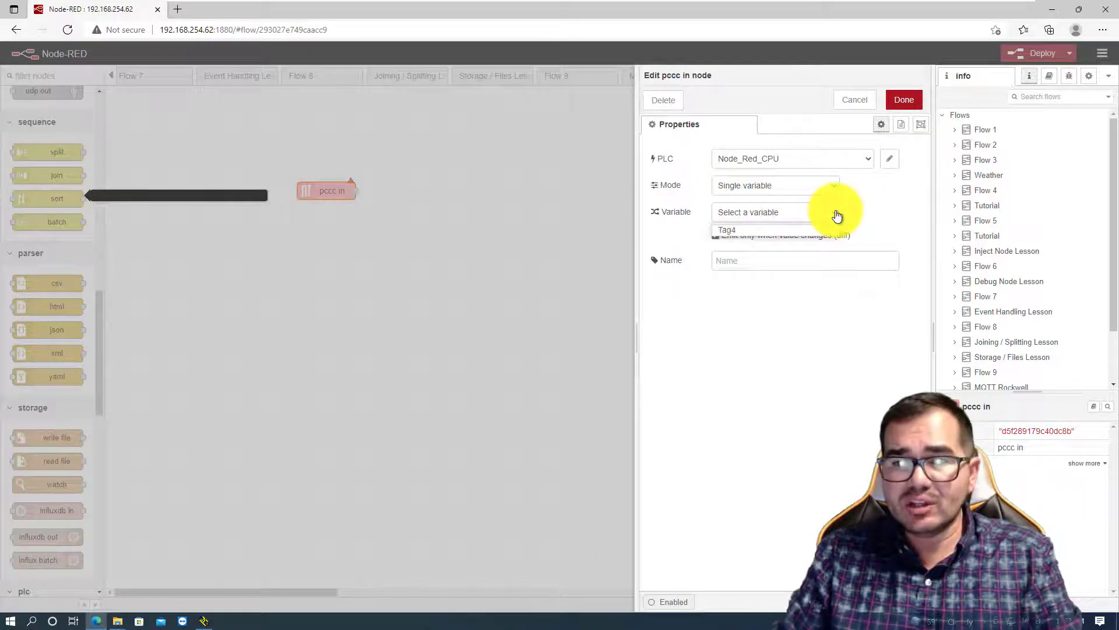
pyautogui.click(736, 229)
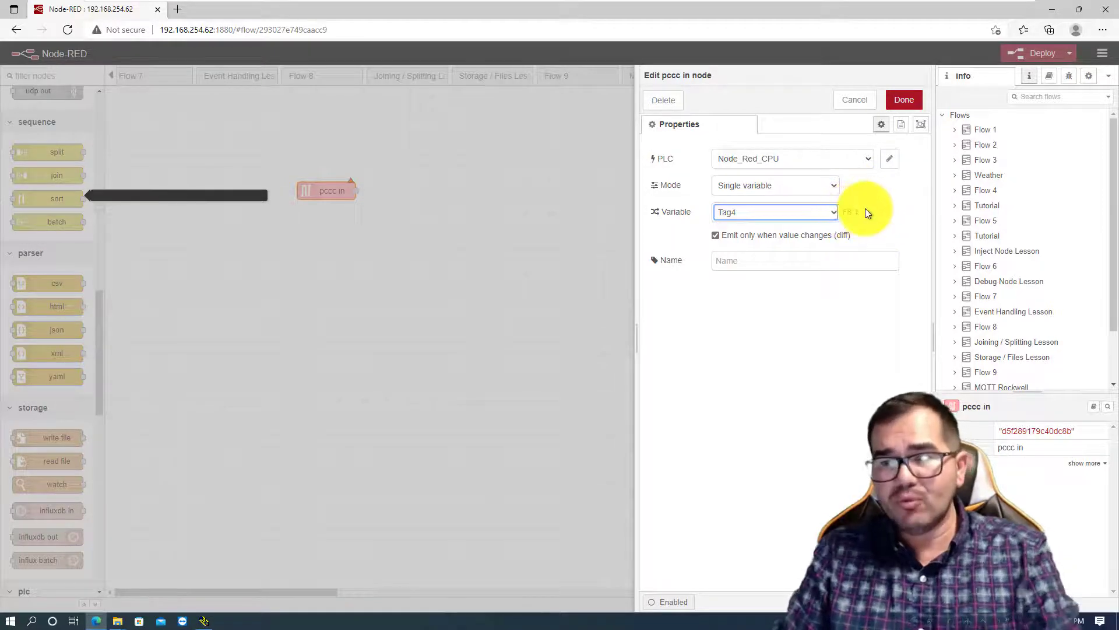
# - Name the pccc in node Tag4 and accept its configuration
pyautogui.click(769, 260)
pyautogui.write('Tag4')
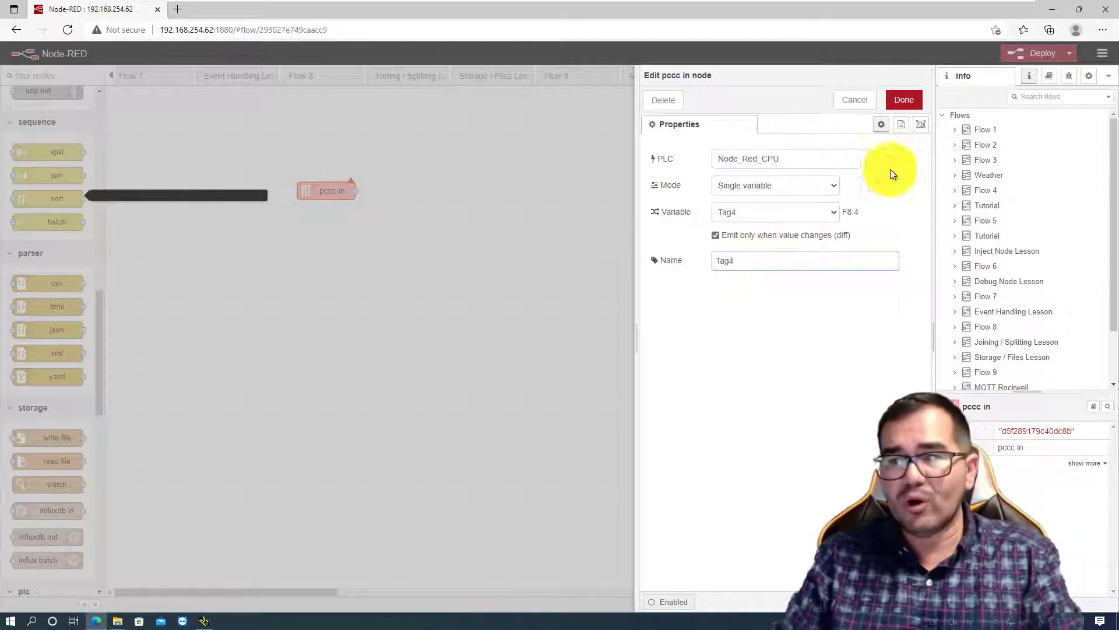
pyautogui.click(904, 100)
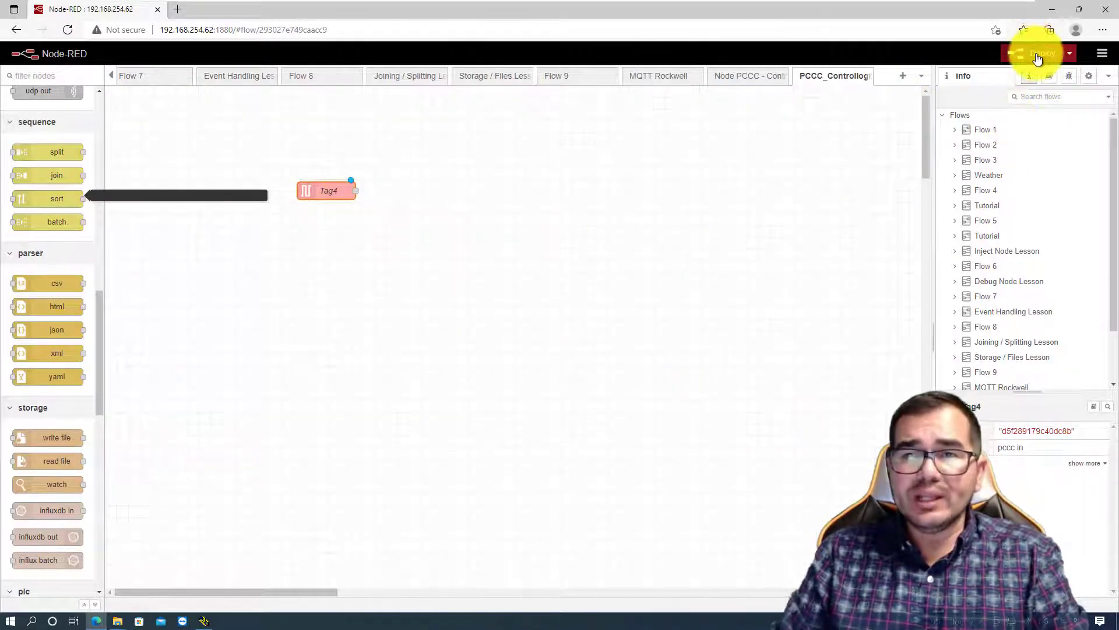
# - Switch to Studio 5000, allow it to make changes to the device, and start a new project
pyautogui.click(10, 620)
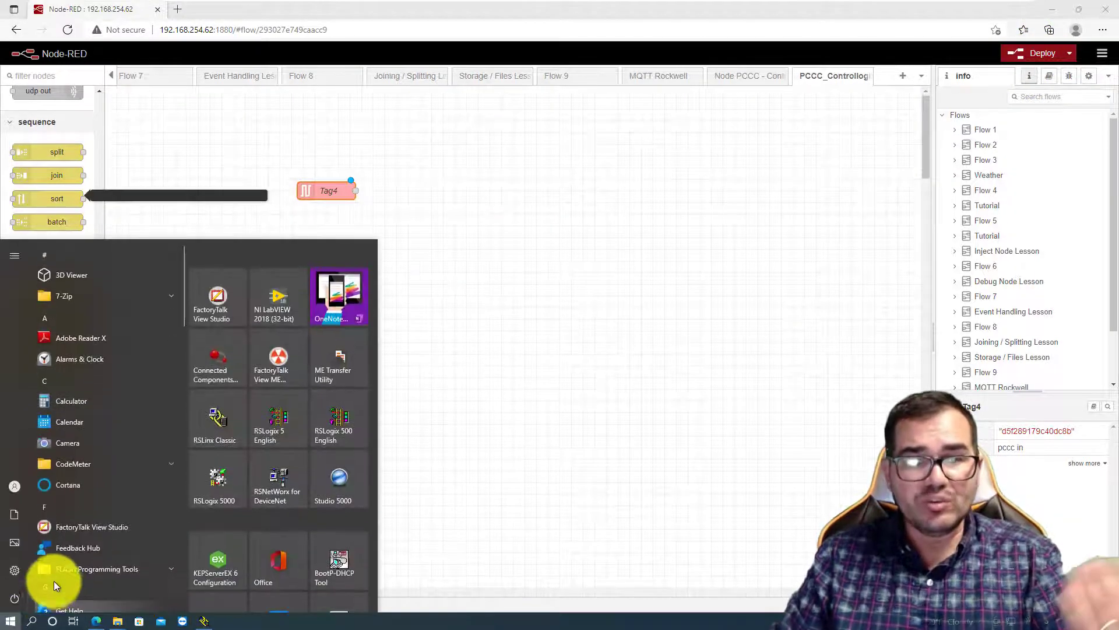
pyautogui.click(341, 479)
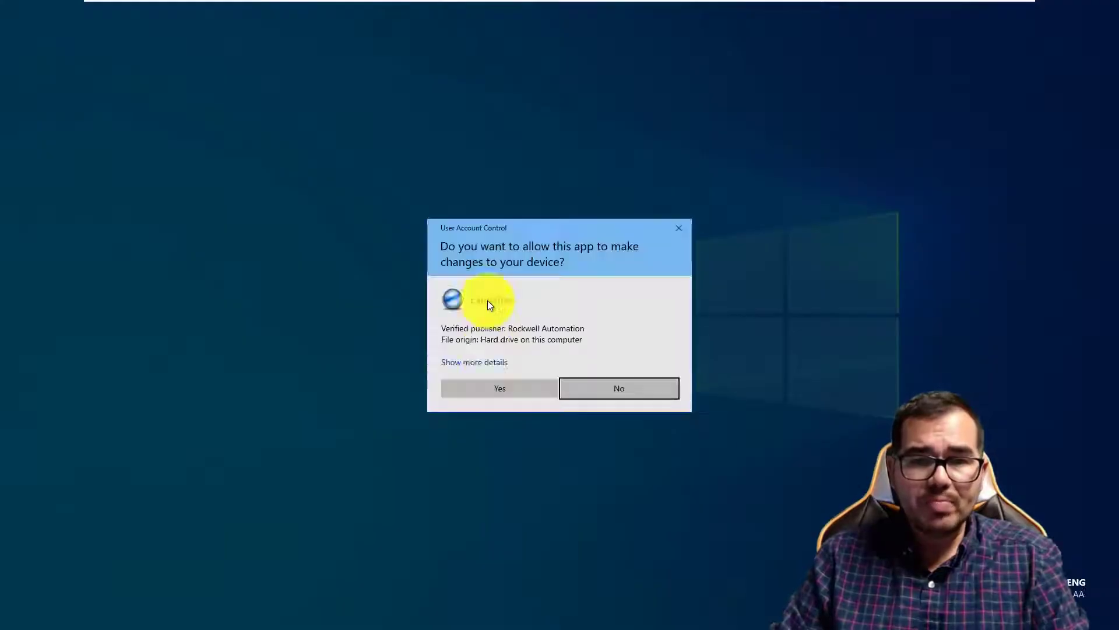
pyautogui.click(508, 387)
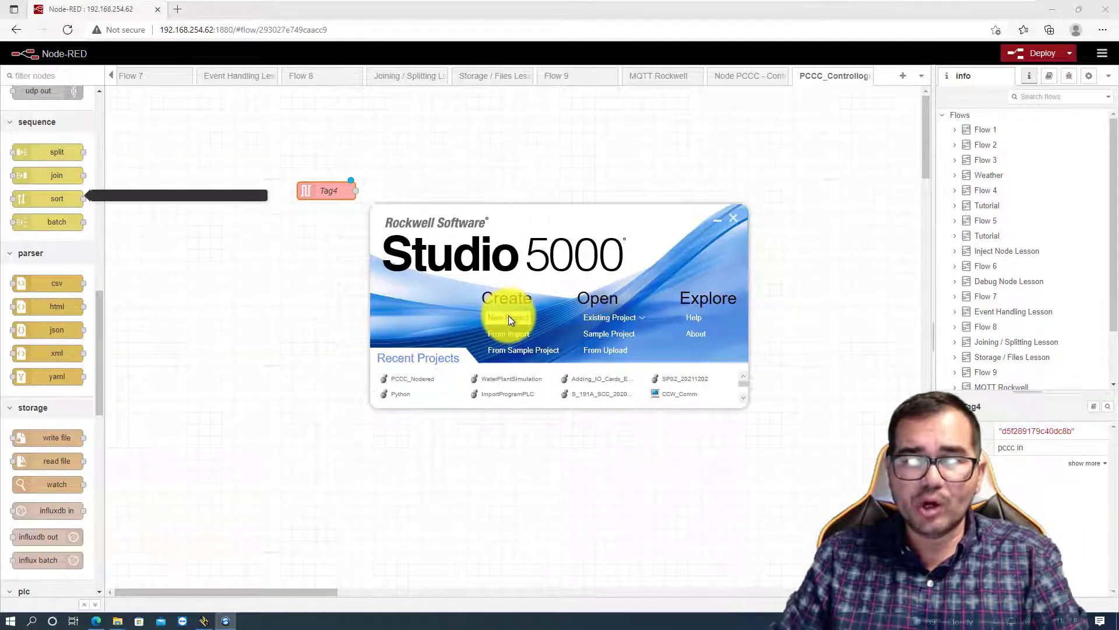
pyautogui.click(508, 317)
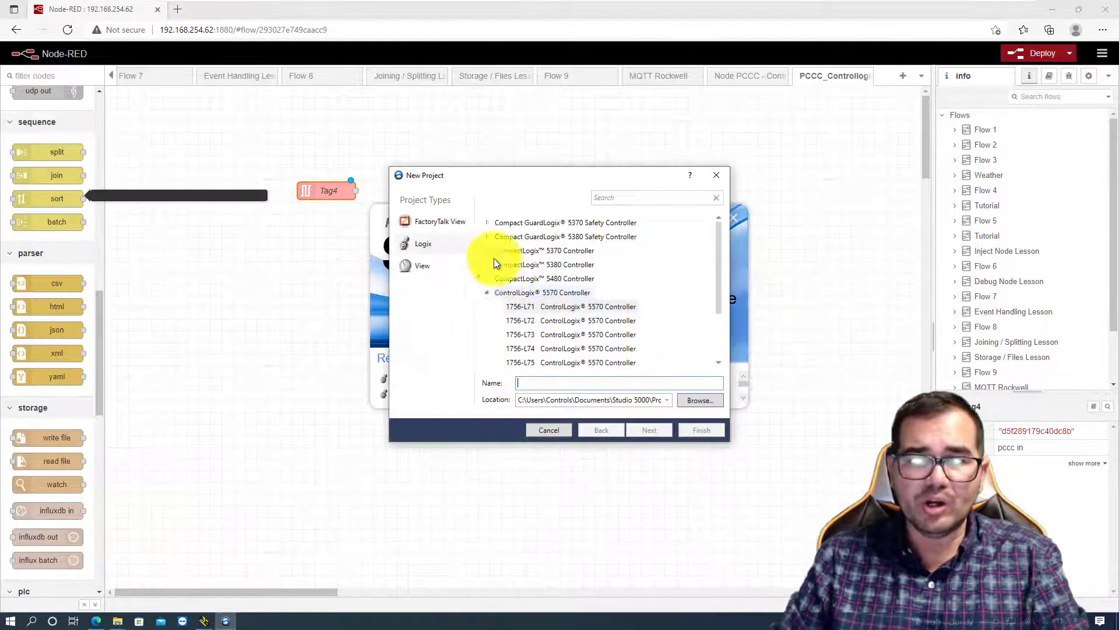
# - Choose the 1756-L71 ControlLogix 5570 Controller for the new project, name it NodeREDPLC and continue to its settings
pyautogui.click(518, 292)
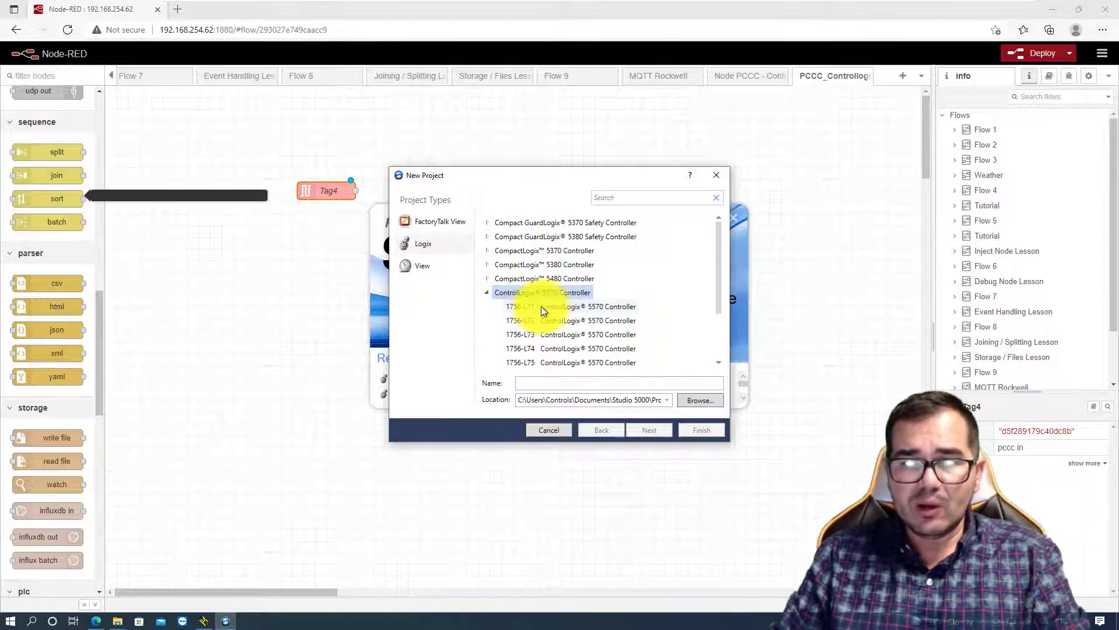
pyautogui.click(546, 306)
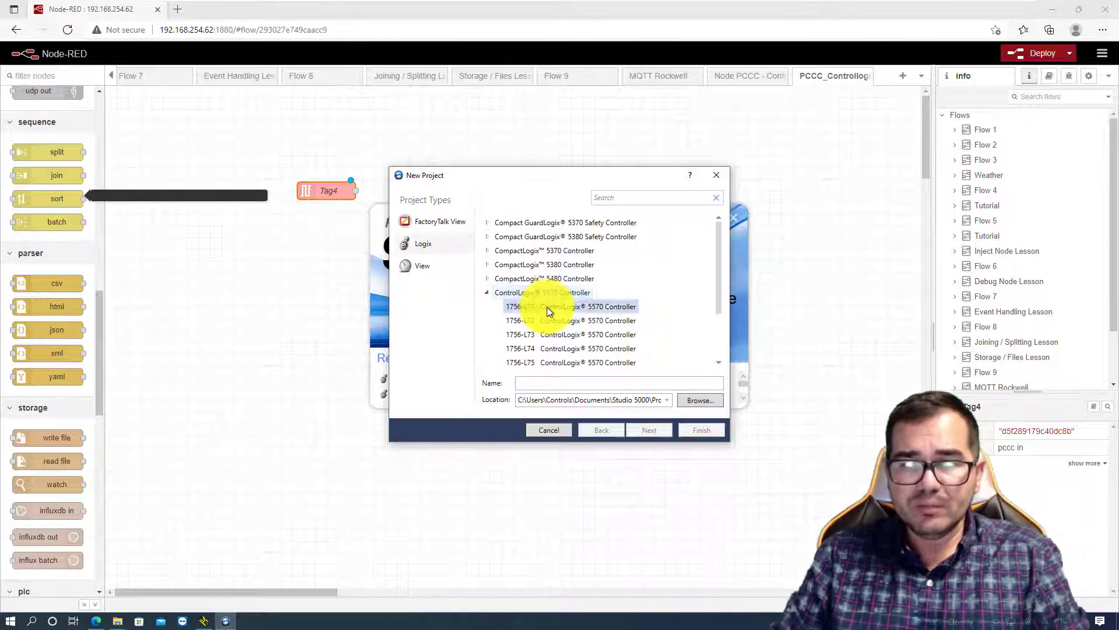
pyautogui.click(560, 384)
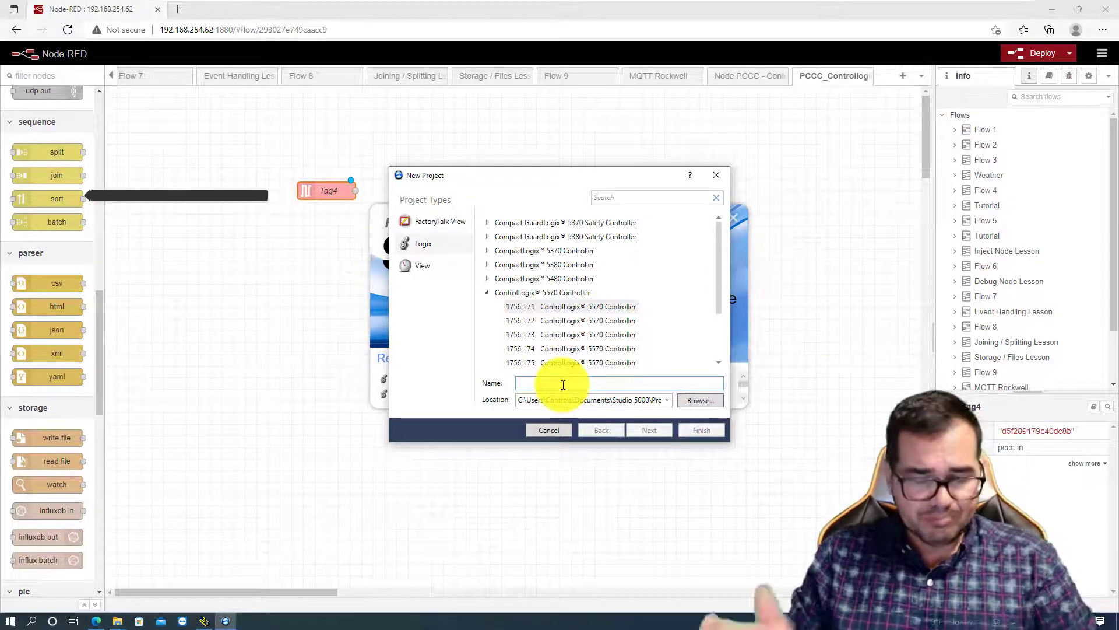
pyautogui.write('o')
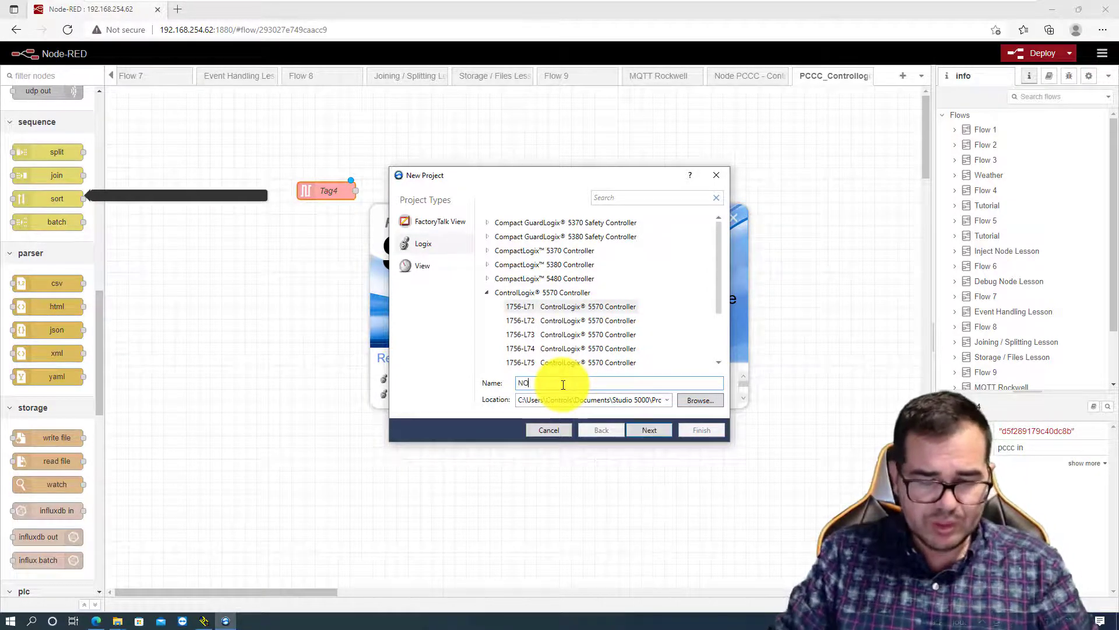
pyautogui.write('de')
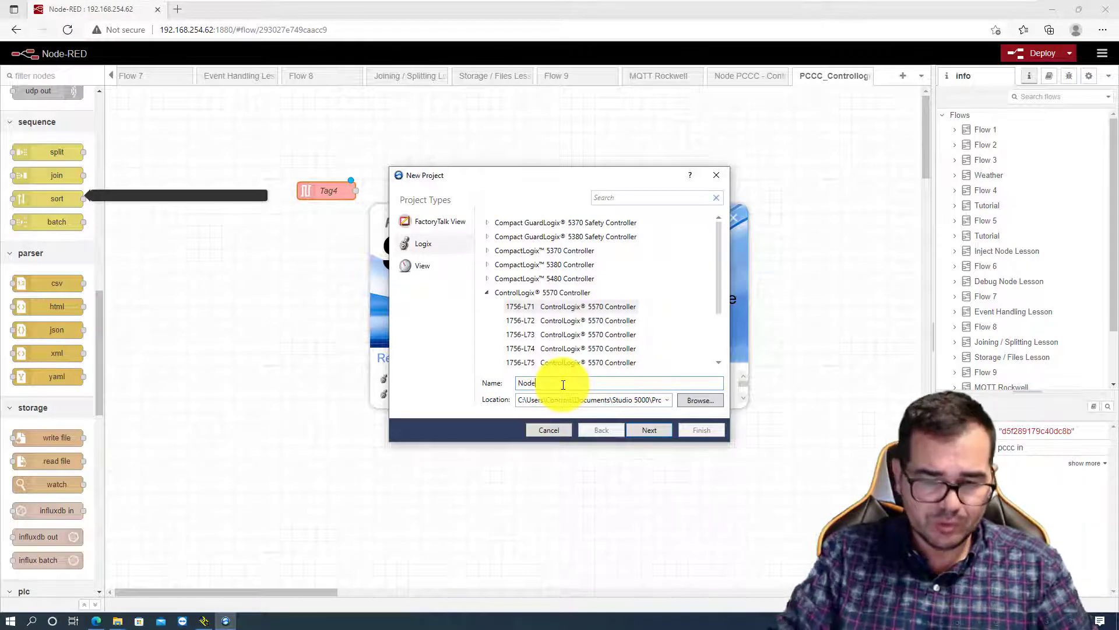
pyautogui.write('RED')
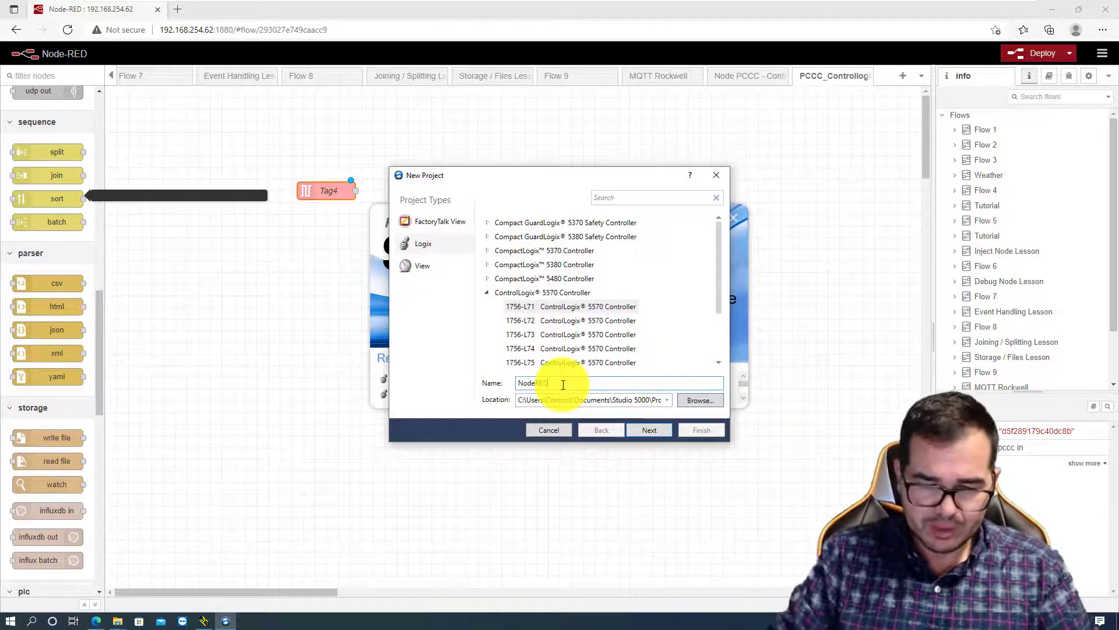
pyautogui.write('-')
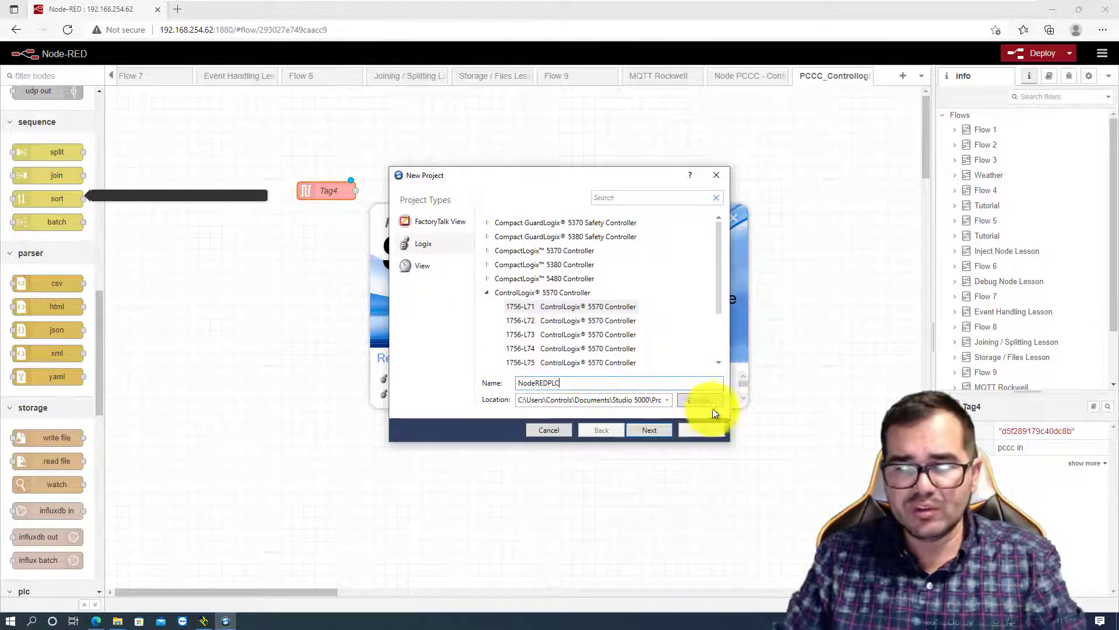
pyautogui.click(652, 432)
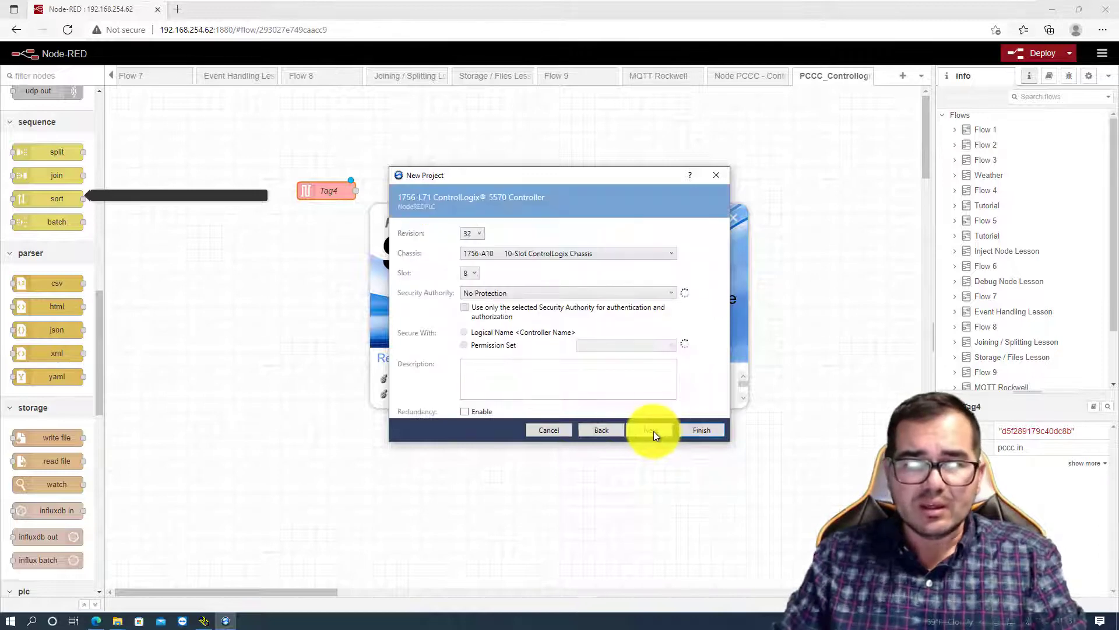
# - Set the controller revision of the new project to 31
pyautogui.click(477, 233)
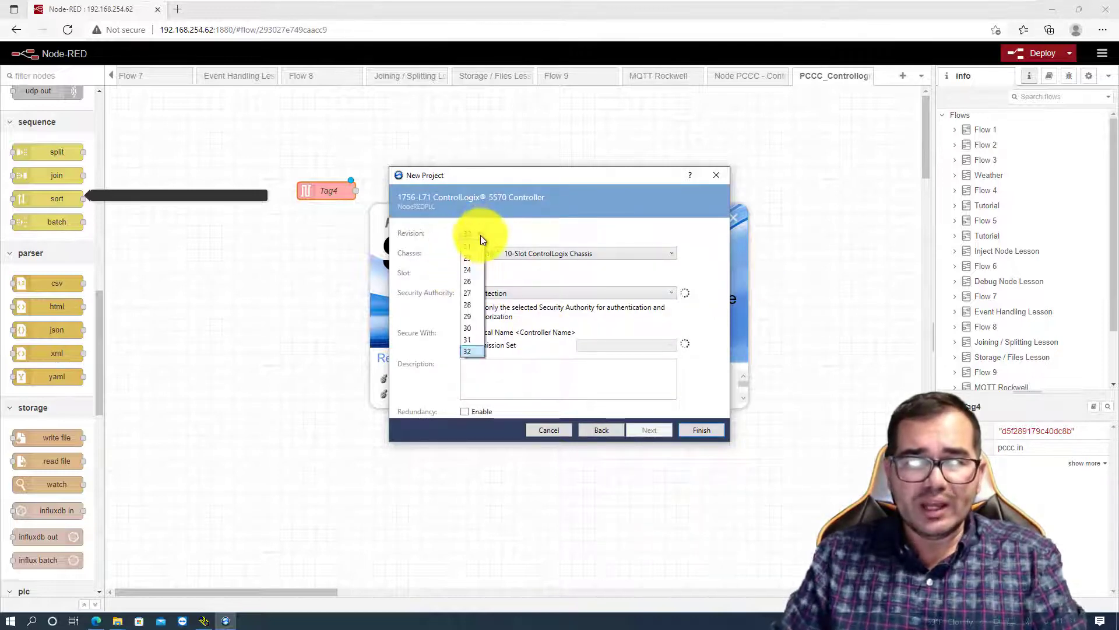
pyautogui.click(474, 338)
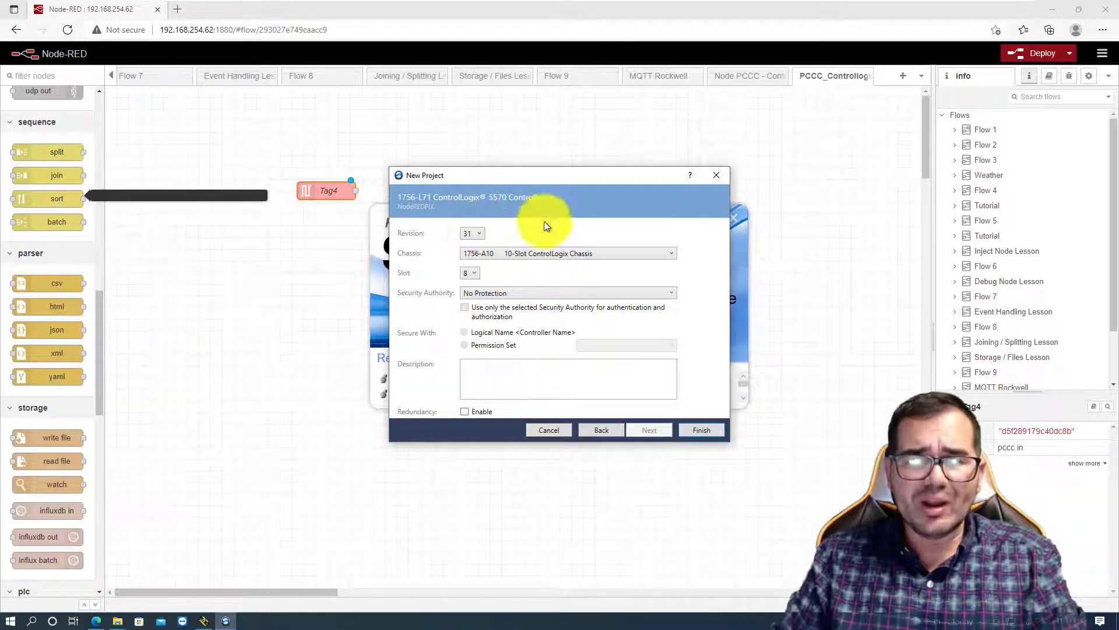
pyautogui.click(477, 232)
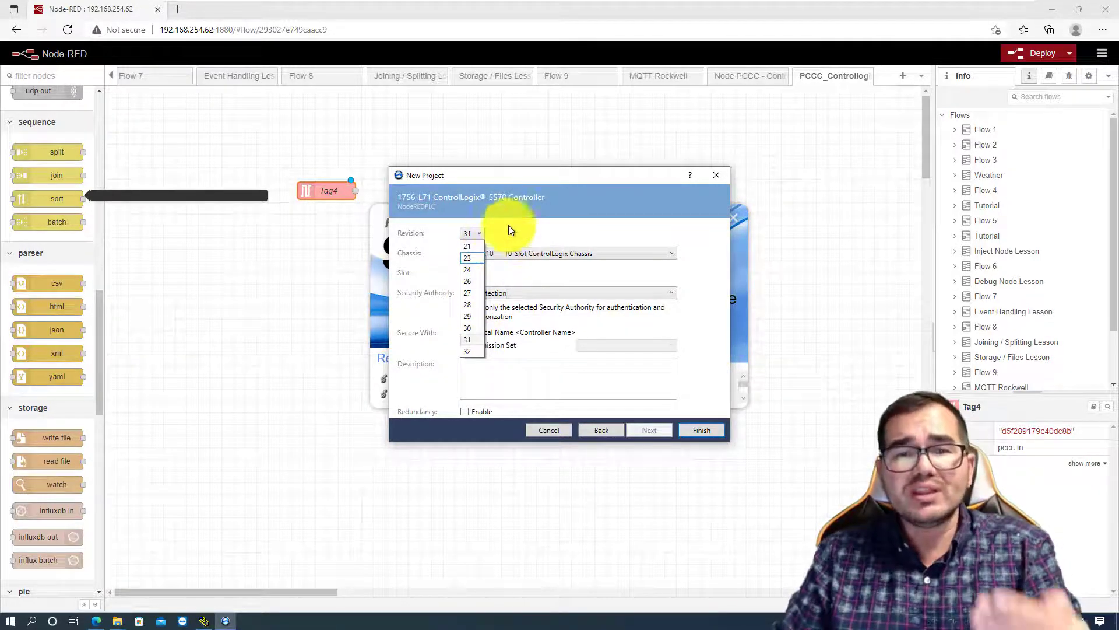
pyautogui.click(527, 222)
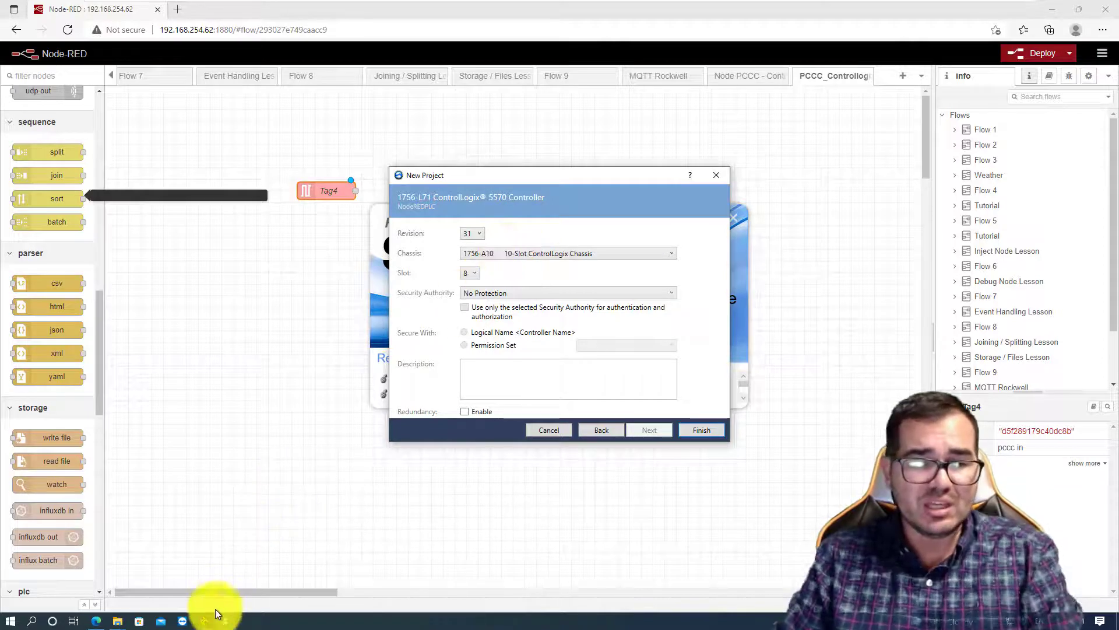
pyautogui.moveTo(208, 622)
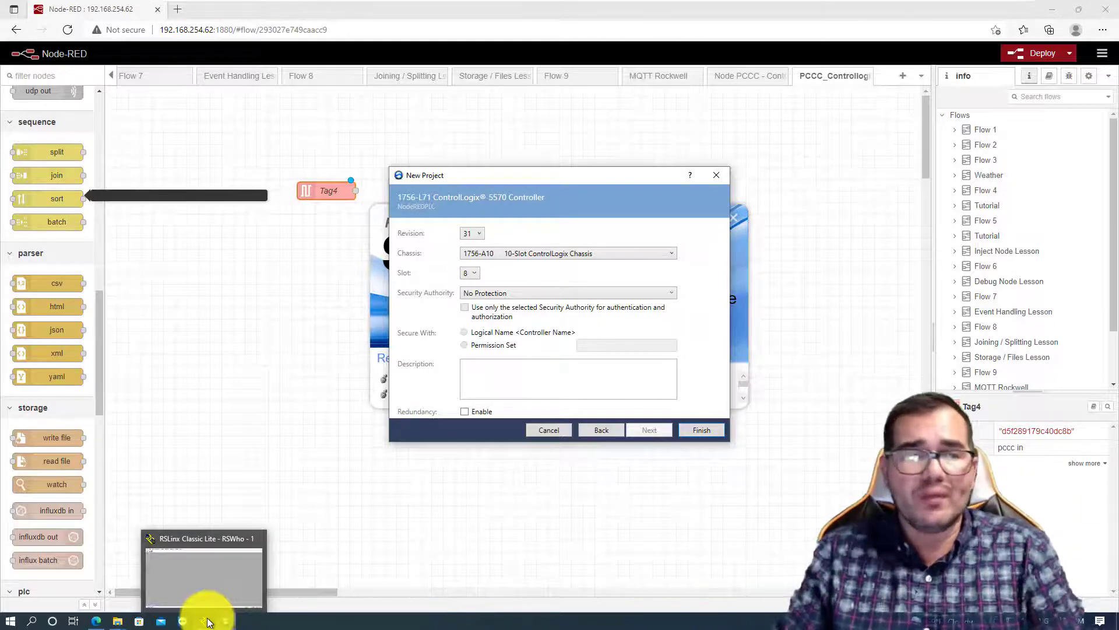
pyautogui.click(209, 621)
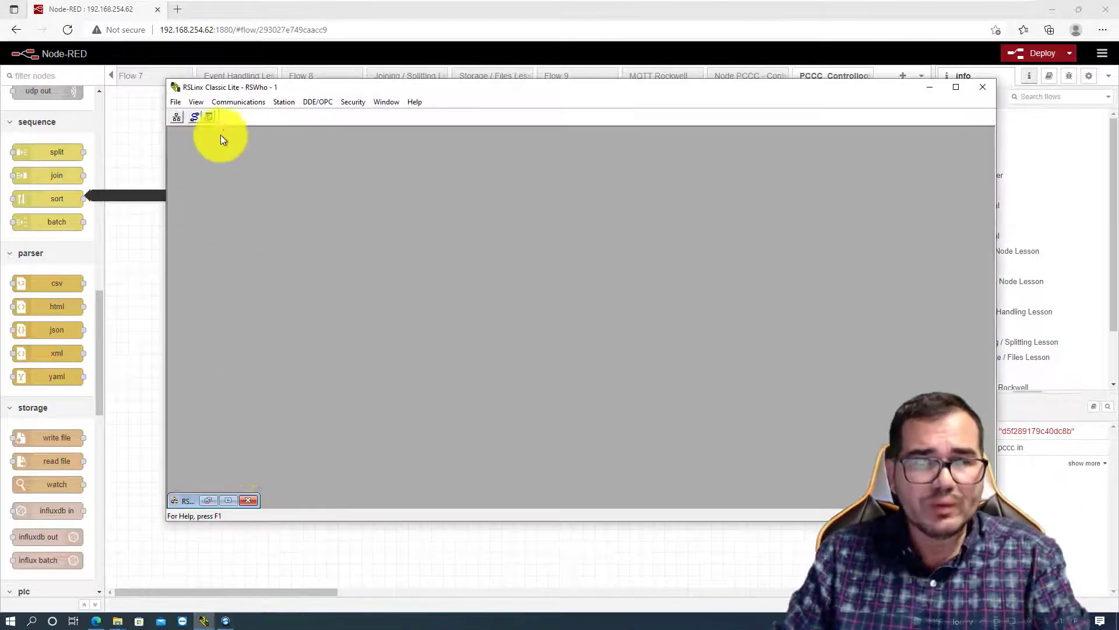
pyautogui.click(234, 499)
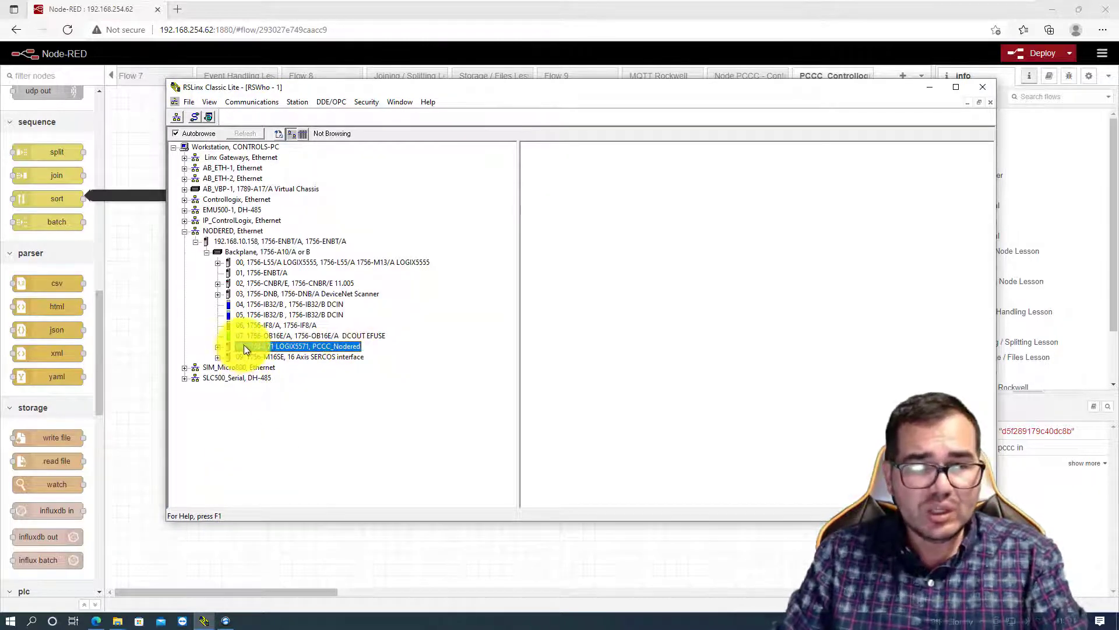
pyautogui.rightClick(292, 345)
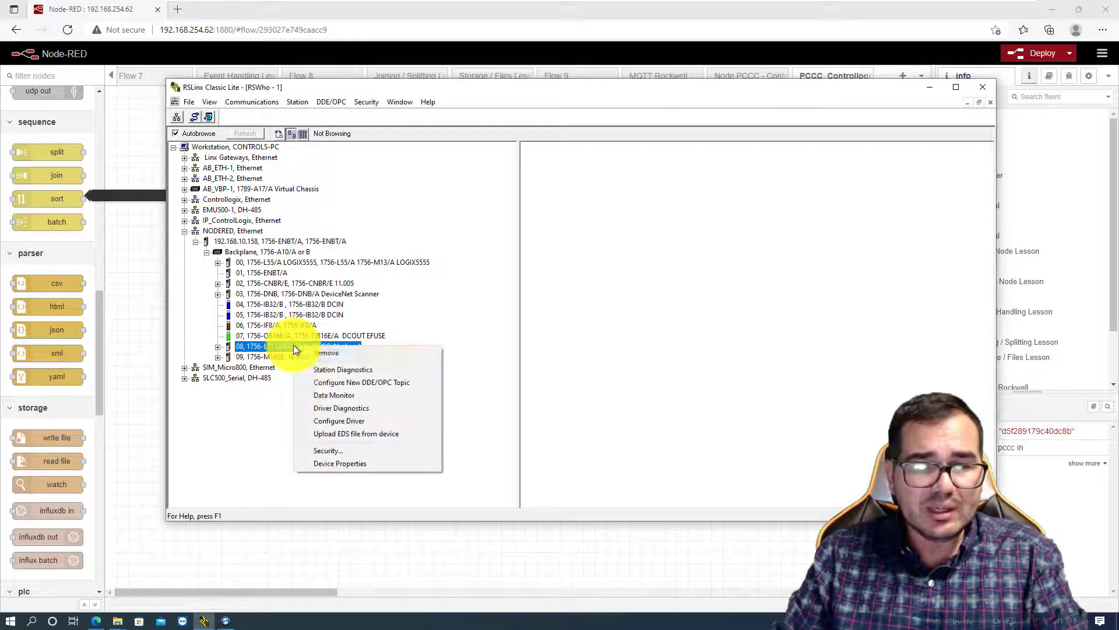
pyautogui.click(346, 461)
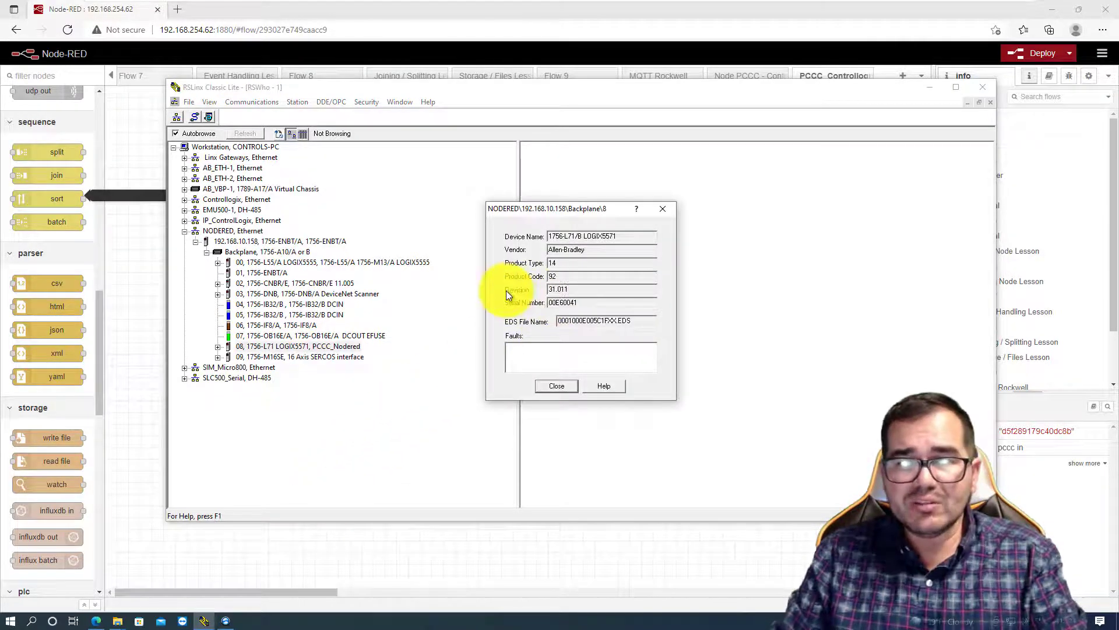
pyautogui.doubleClick(556, 290)
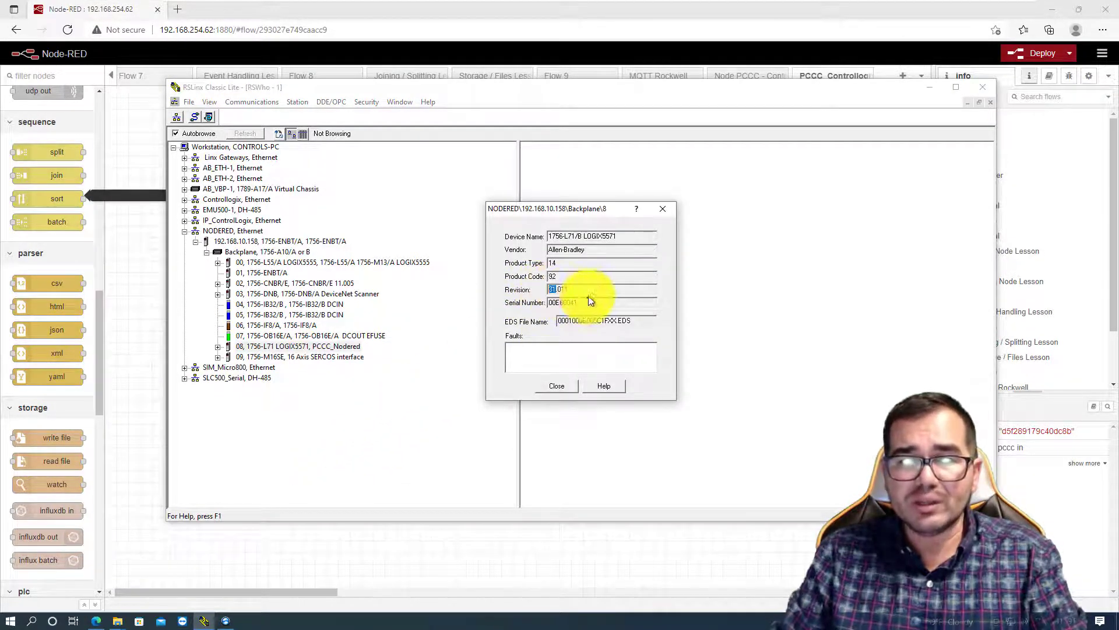
pyautogui.click(562, 390)
pyautogui.click(925, 92)
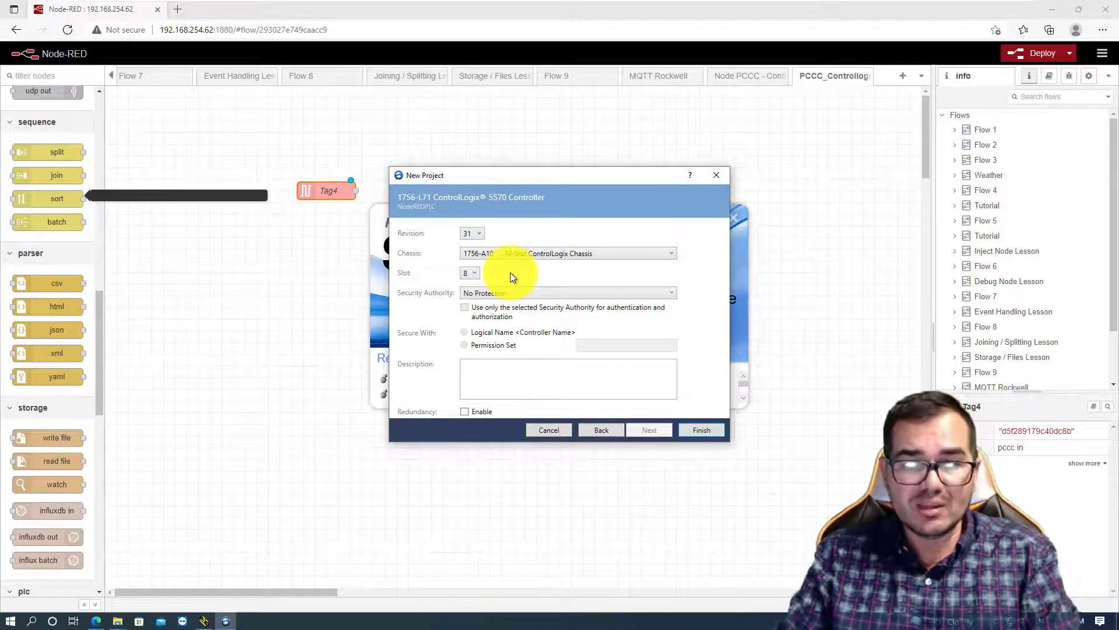
# - Create the controller project with the 1756-A10 chassis and slot 8, and widen the Controller Organizer
pyautogui.click(707, 430)
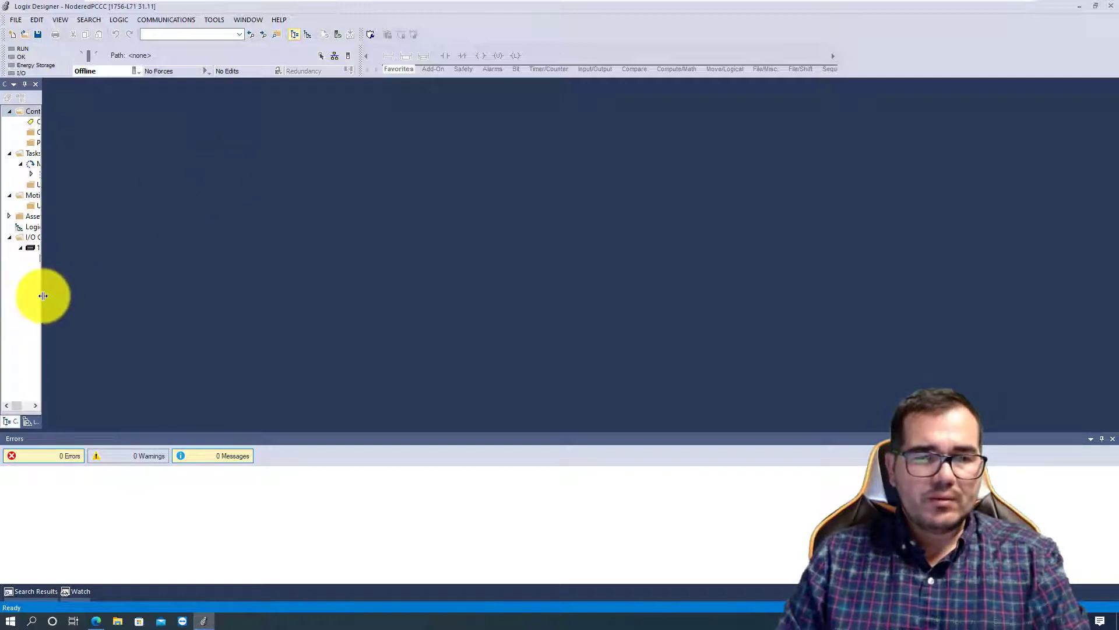
pyautogui.moveTo(43, 296); pyautogui.dragTo(154, 292)
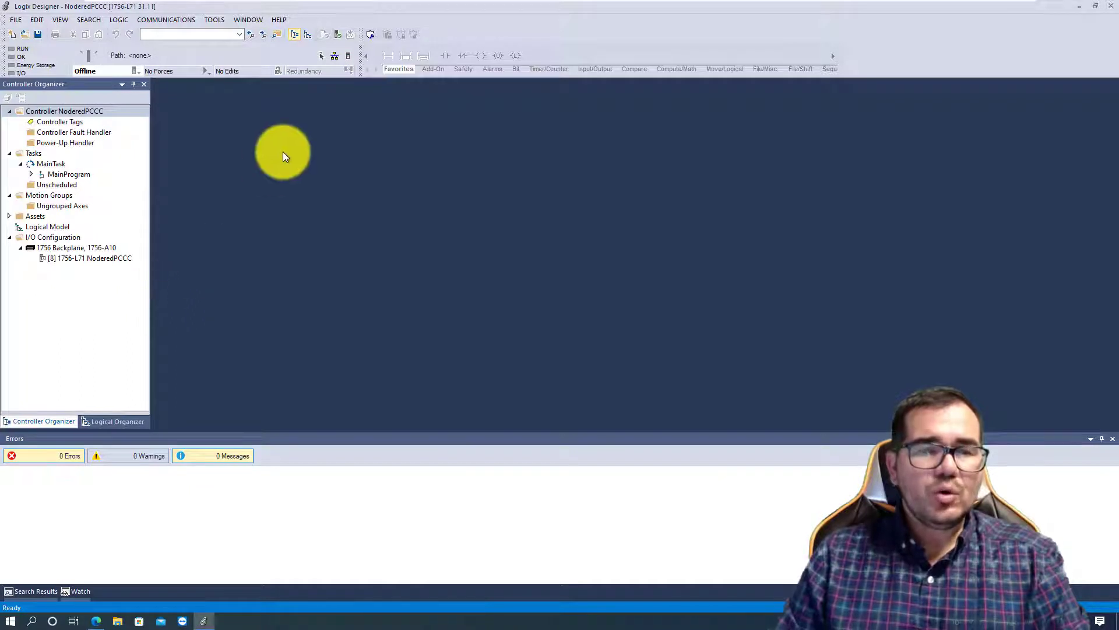
# - Add a controller-scoped tag named TAG with data type REAL
pyautogui.doubleClick(54, 121)
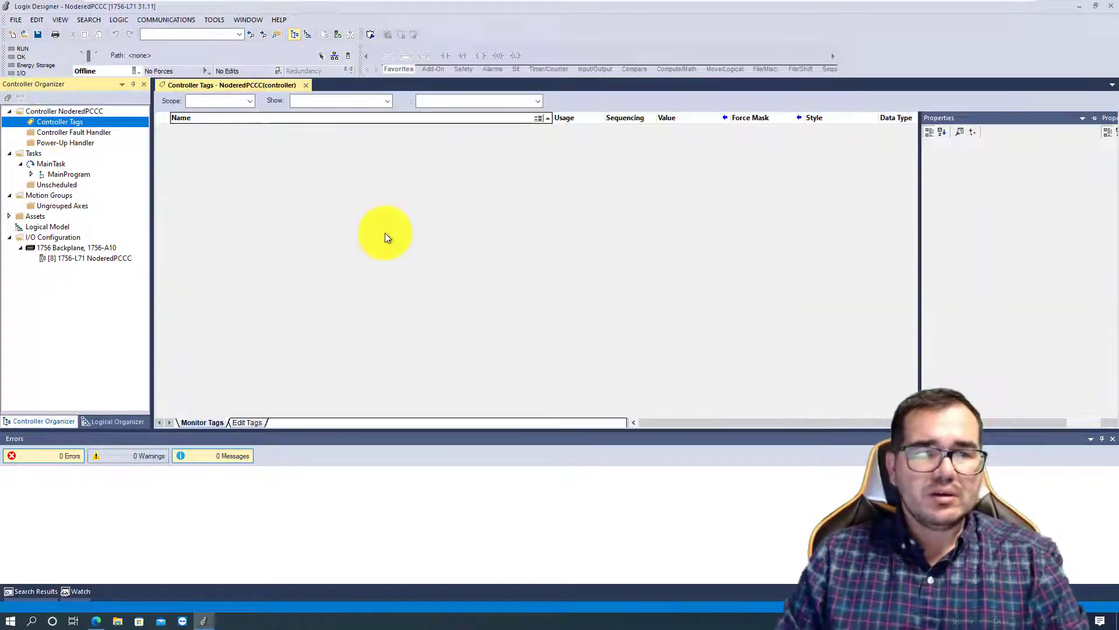
pyautogui.click(240, 131)
pyautogui.click(240, 131)
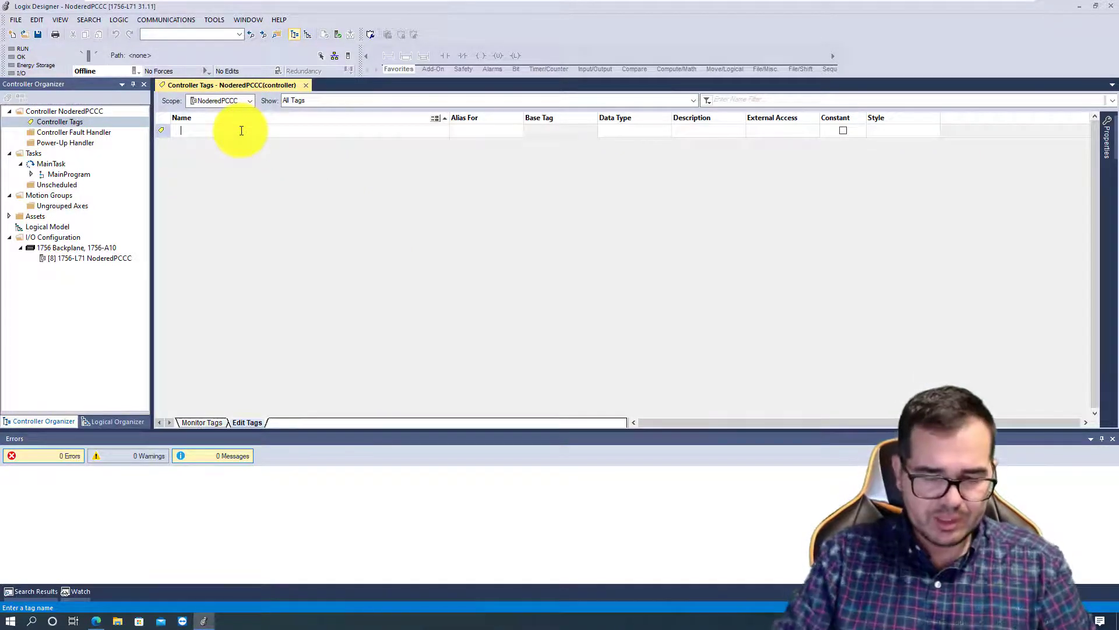
pyautogui.write('TAG')
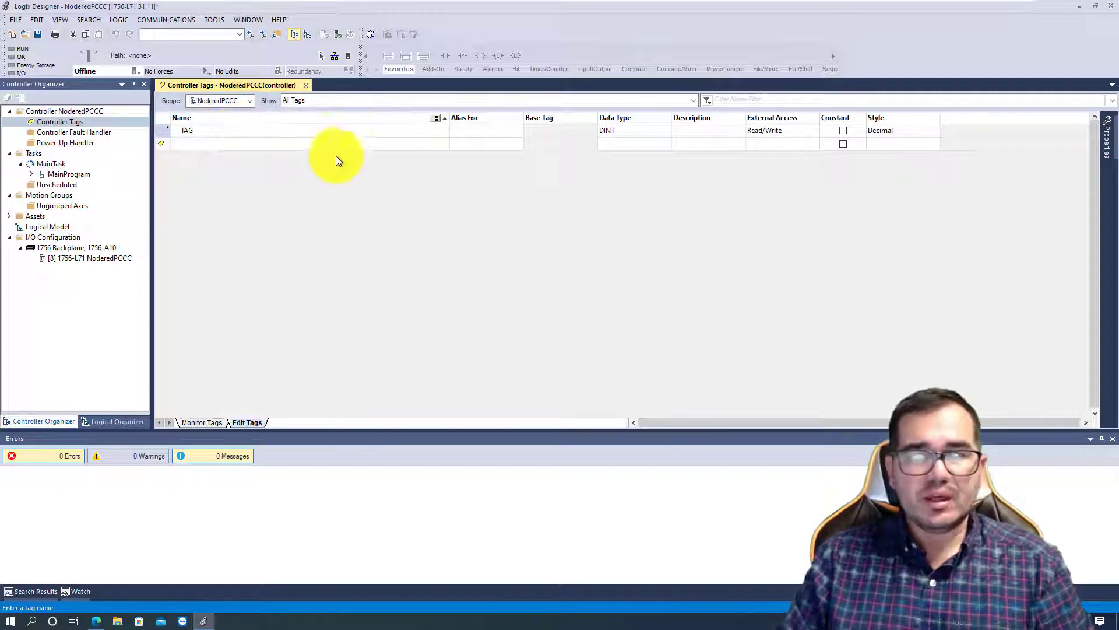
pyautogui.click(623, 129)
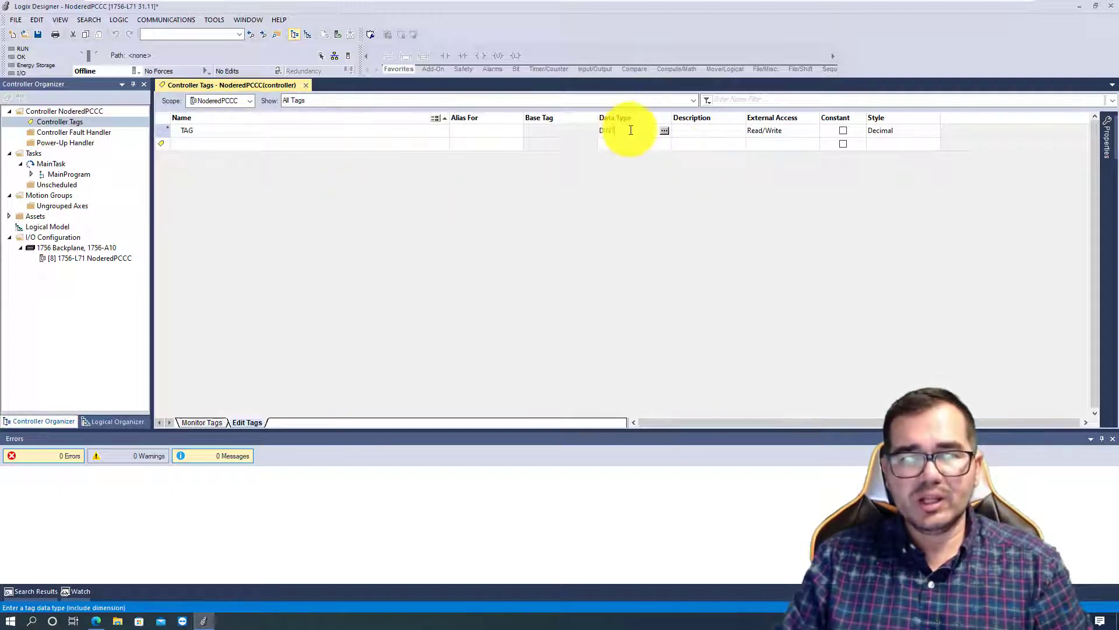
pyautogui.write('REAL10')
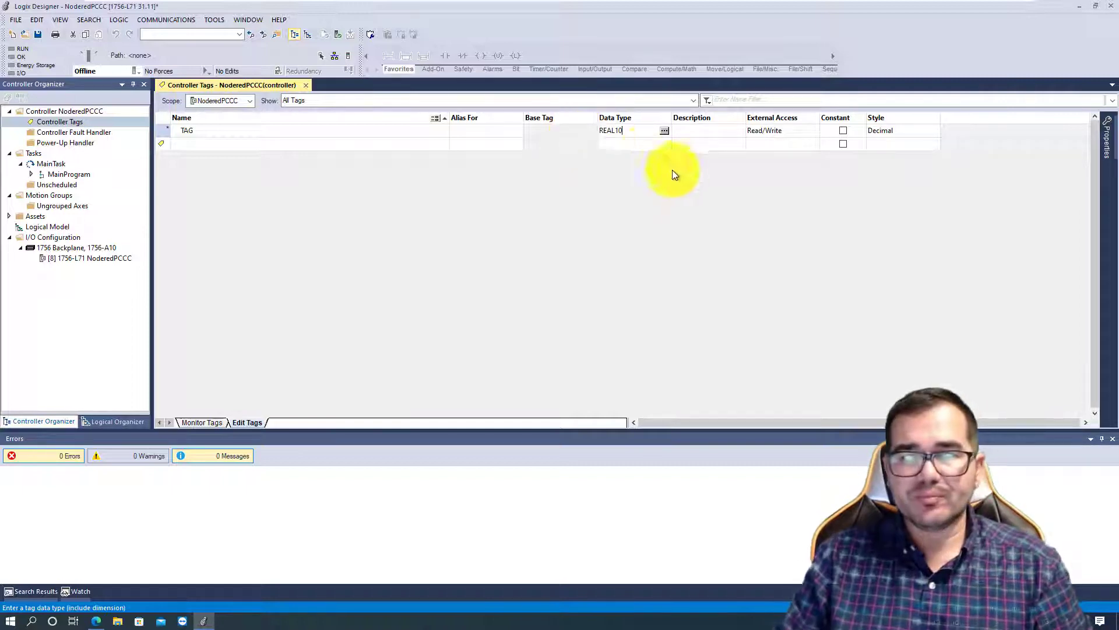
pyautogui.press('BackSpace')
pyautogui.press('BackSpace')
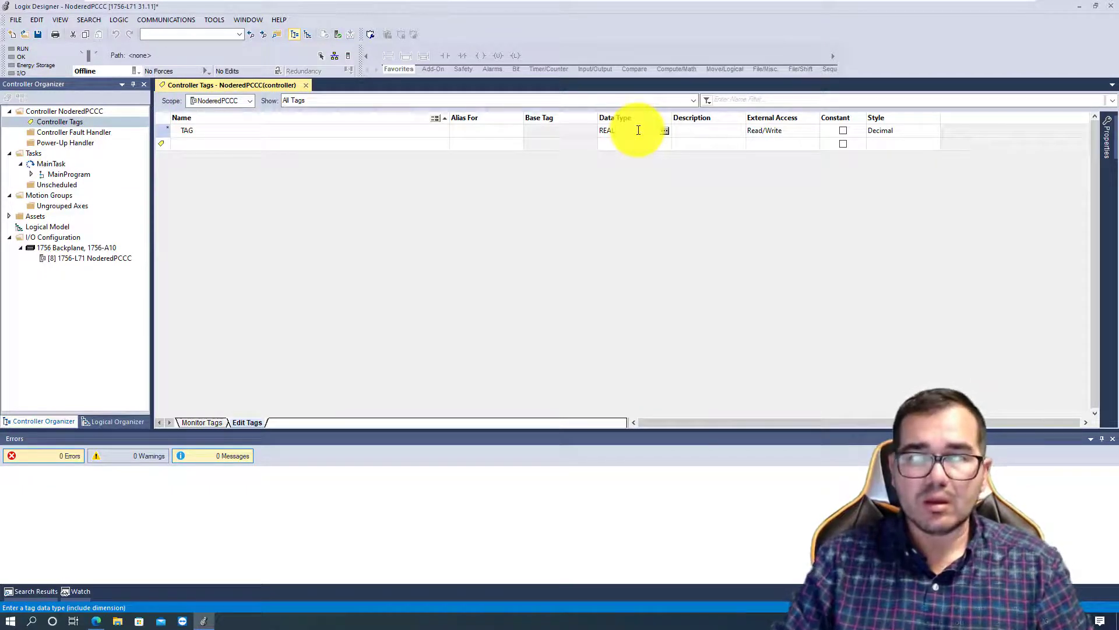
pyautogui.press('Return')
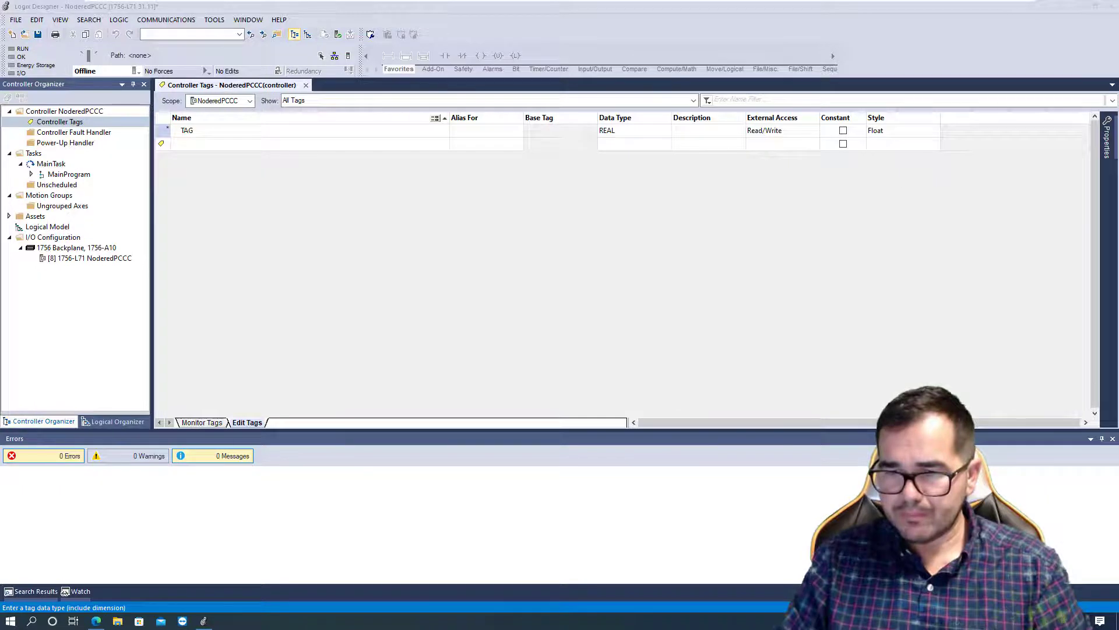
# - Change the Windows keyboard input language
pyautogui.click(1042, 621)
pyautogui.click(1008, 486)
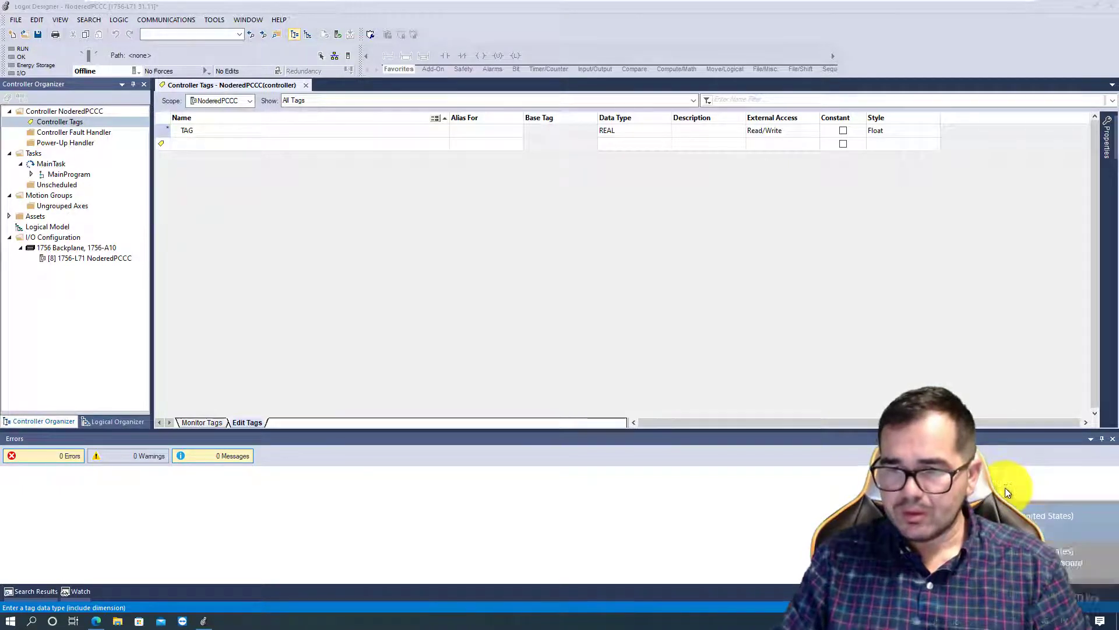
# - Change the data type of TAG to the array REAL[10] and expand its elements
pyautogui.click(630, 132)
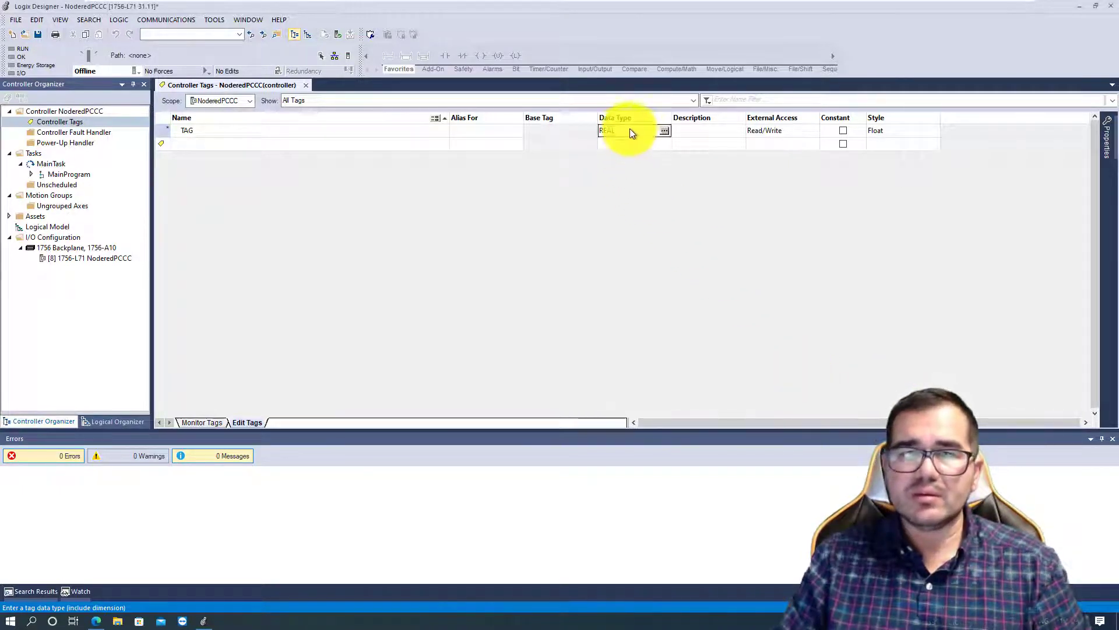
pyautogui.click(633, 131)
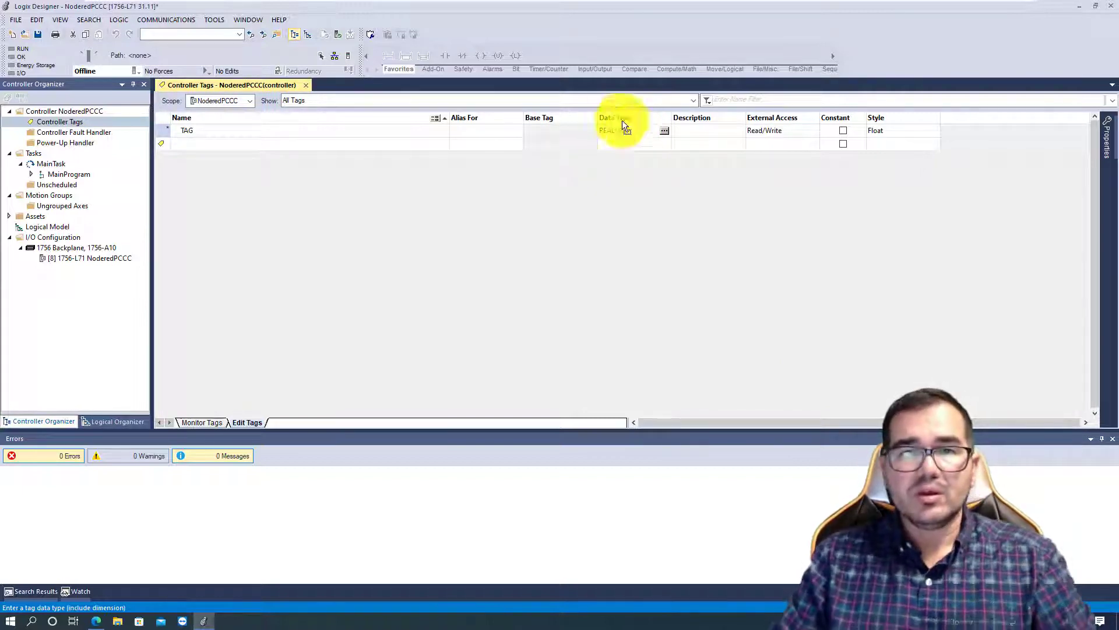
pyautogui.write('[10]')
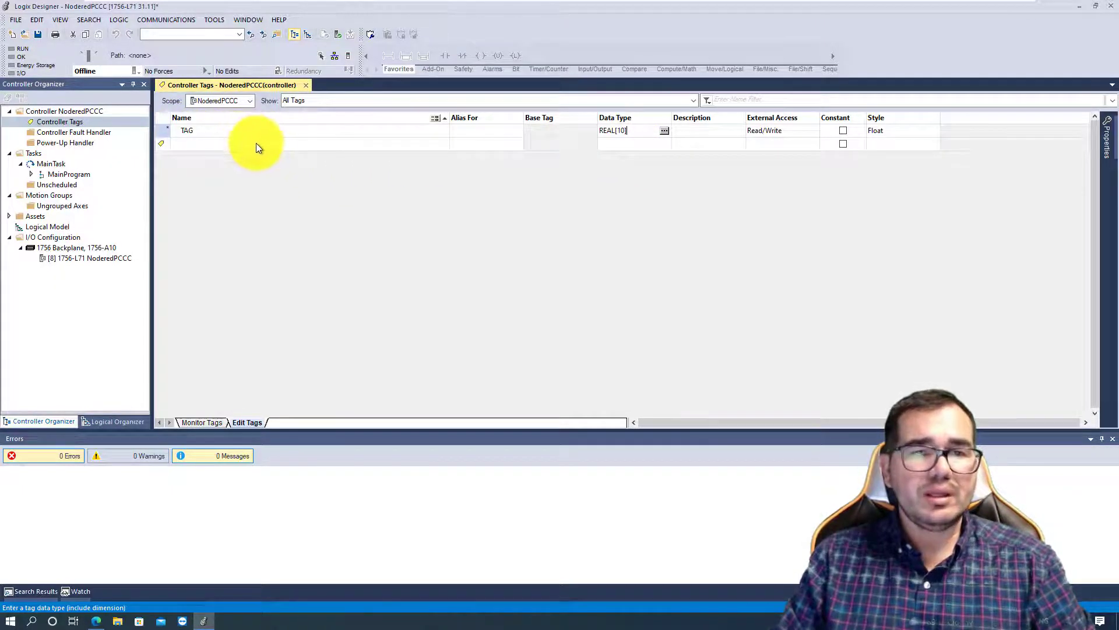
pyautogui.click(174, 129)
pyautogui.click(174, 130)
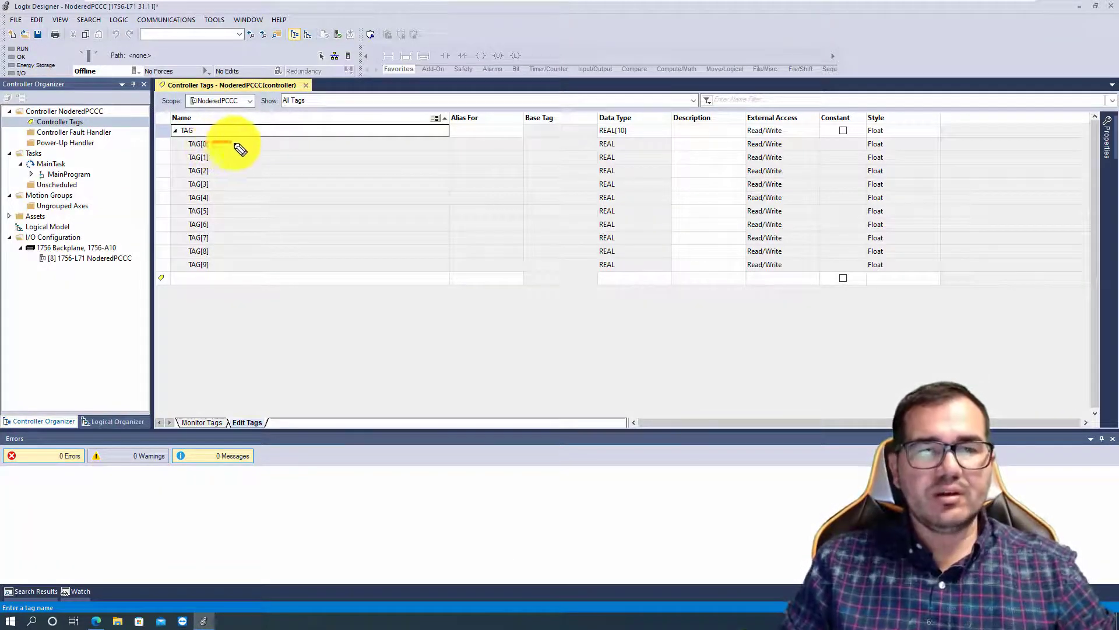
pyautogui.moveTo(213, 142)
pyautogui.mouseDown()
pyautogui.moveTo(257, 142)
pyautogui.moveTo(253, 151)
pyautogui.moveTo(311, 128)
pyautogui.moveTo(329, 142)
pyautogui.moveTo(334, 126)
pyautogui.mouseUp()
pyautogui.click(316, 133)
pyautogui.click(316, 143)
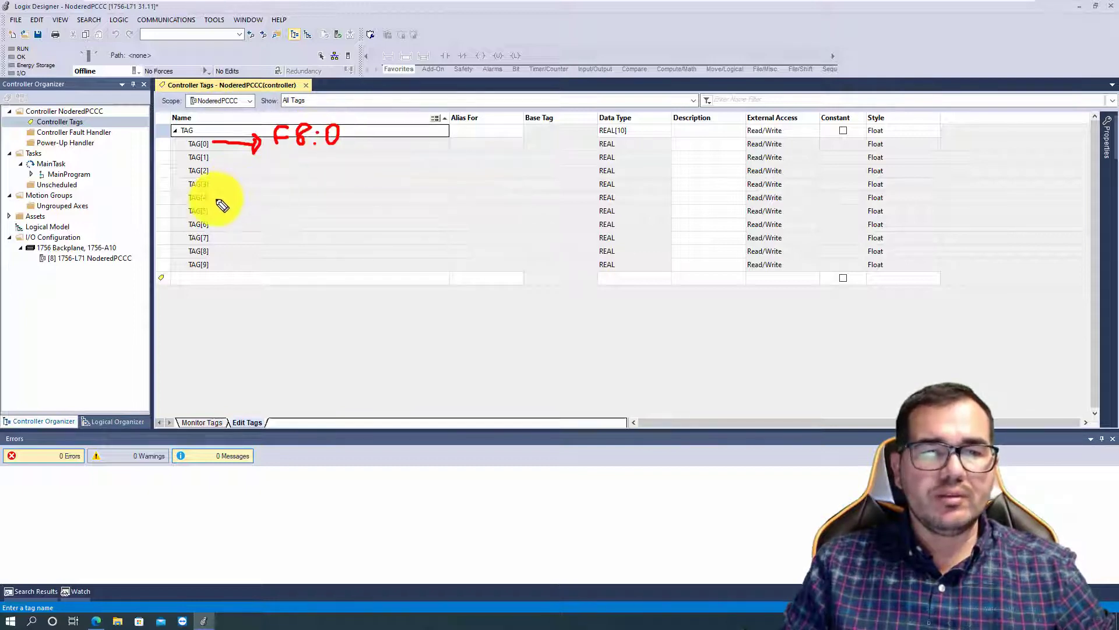
pyautogui.moveTo(215, 198); pyautogui.dragTo(267, 208)
pyautogui.moveTo(265, 191)
pyautogui.mouseDown()
pyautogui.moveTo(282, 205)
pyautogui.moveTo(295, 188)
pyautogui.moveTo(320, 199)
pyautogui.mouseUp()
pyautogui.click(299, 205)
pyautogui.click(301, 193)
pyautogui.moveTo(322, 187); pyautogui.dragTo(315, 211)
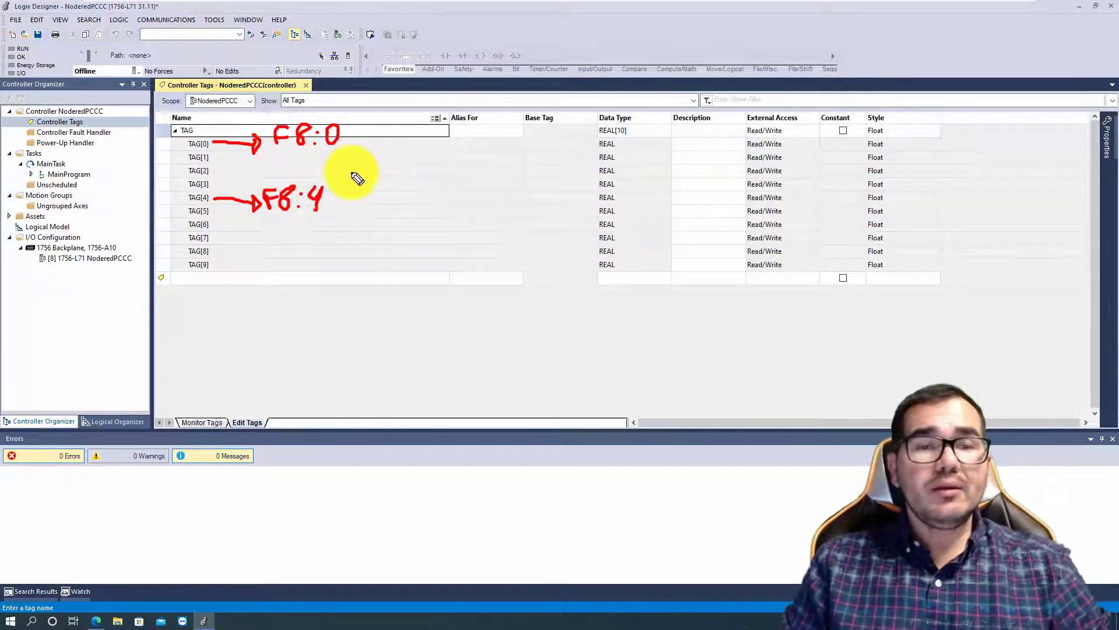
pyautogui.moveTo(353, 172)
pyautogui.mouseDown()
pyautogui.moveTo(200, 182)
pyautogui.moveTo(182, 194)
pyautogui.moveTo(332, 220)
pyautogui.moveTo(352, 173)
pyautogui.mouseUp()
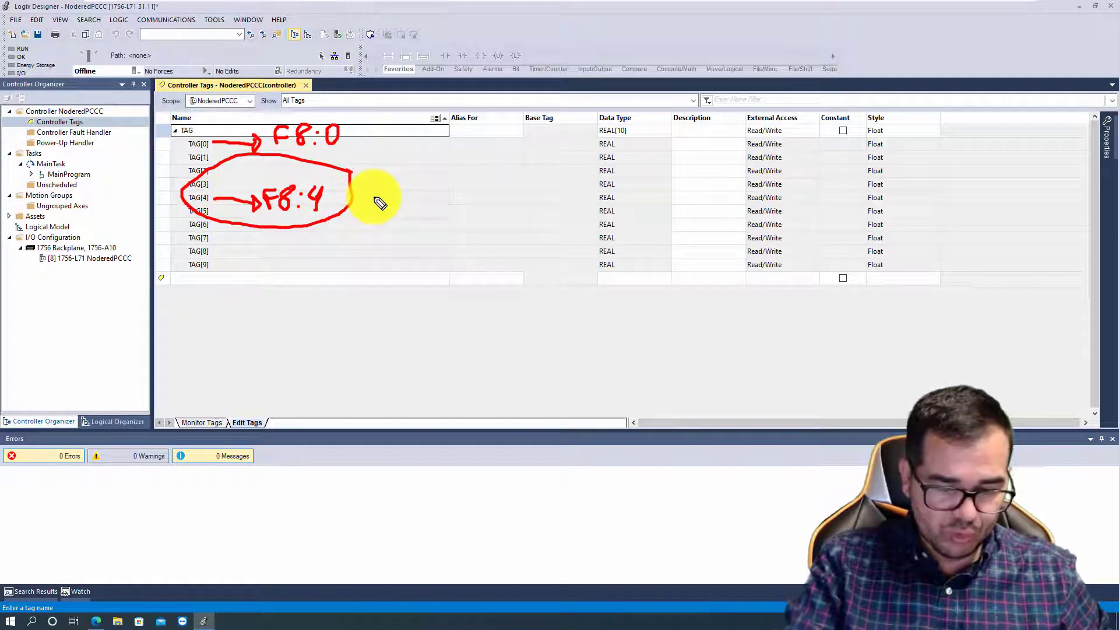
pyautogui.press('Delete')
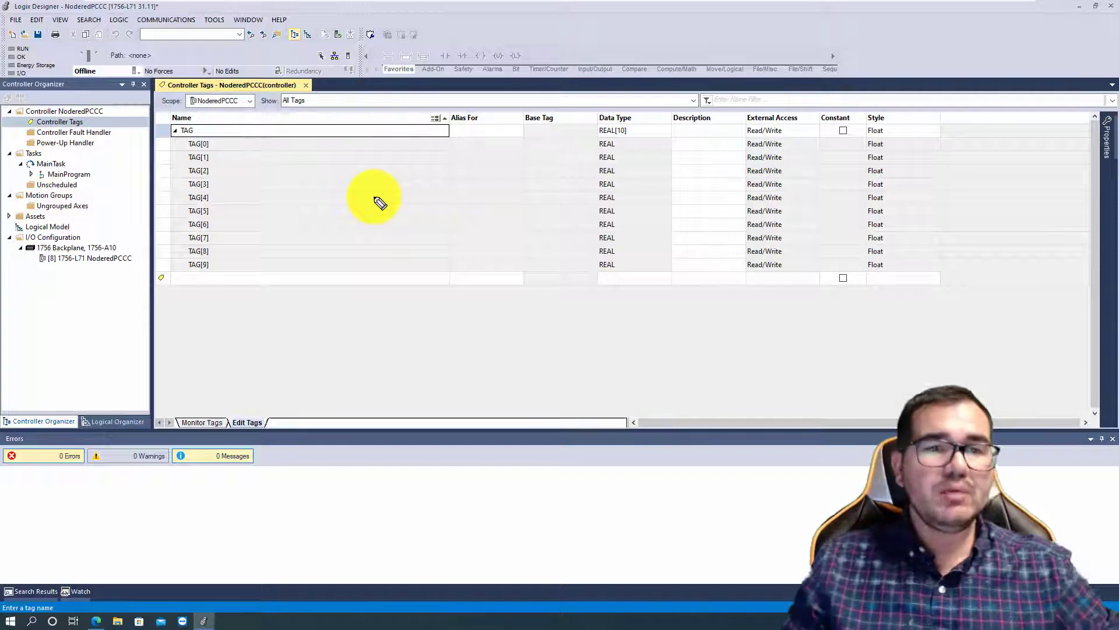
# - Map PLC-5/SLC file number 8 to the controller tag TAG and accept the mapping
pyautogui.click(121, 19)
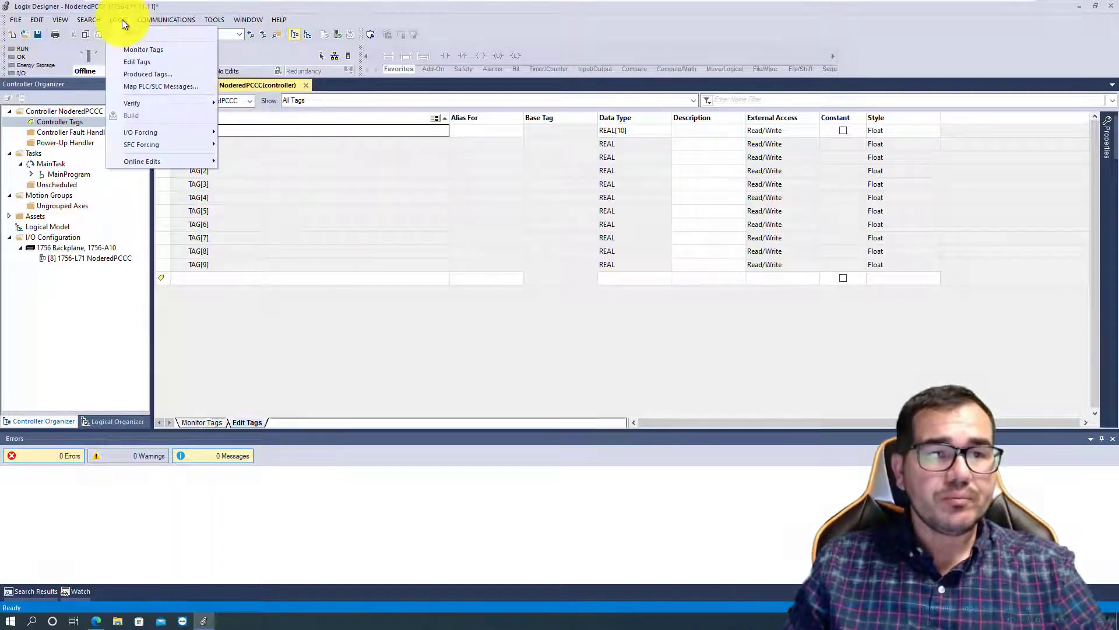
pyautogui.click(150, 86)
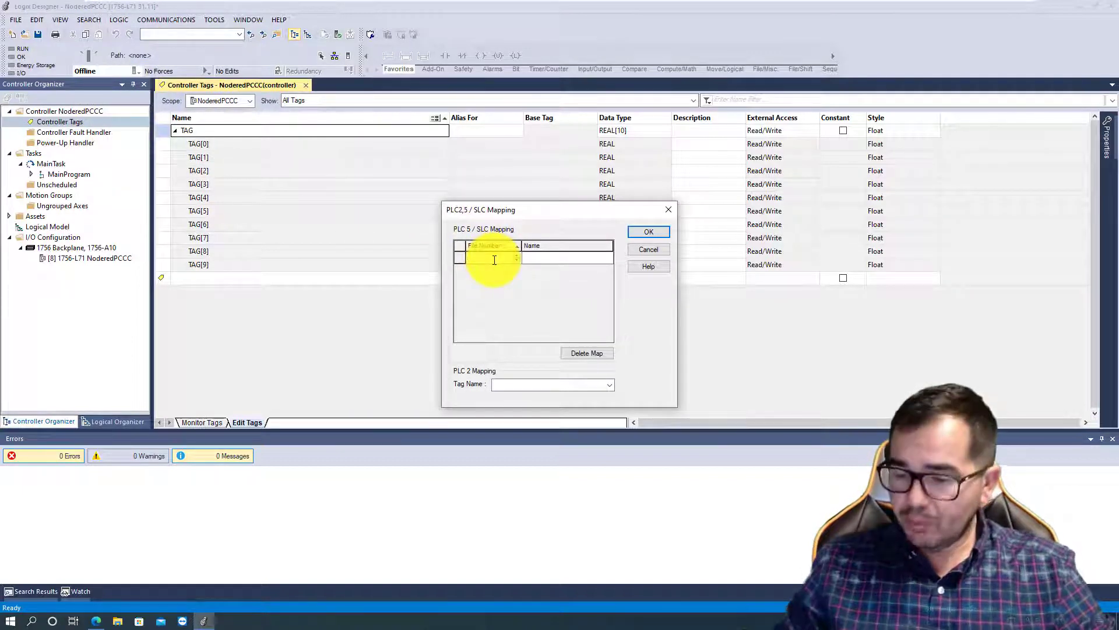
pyautogui.write('8')
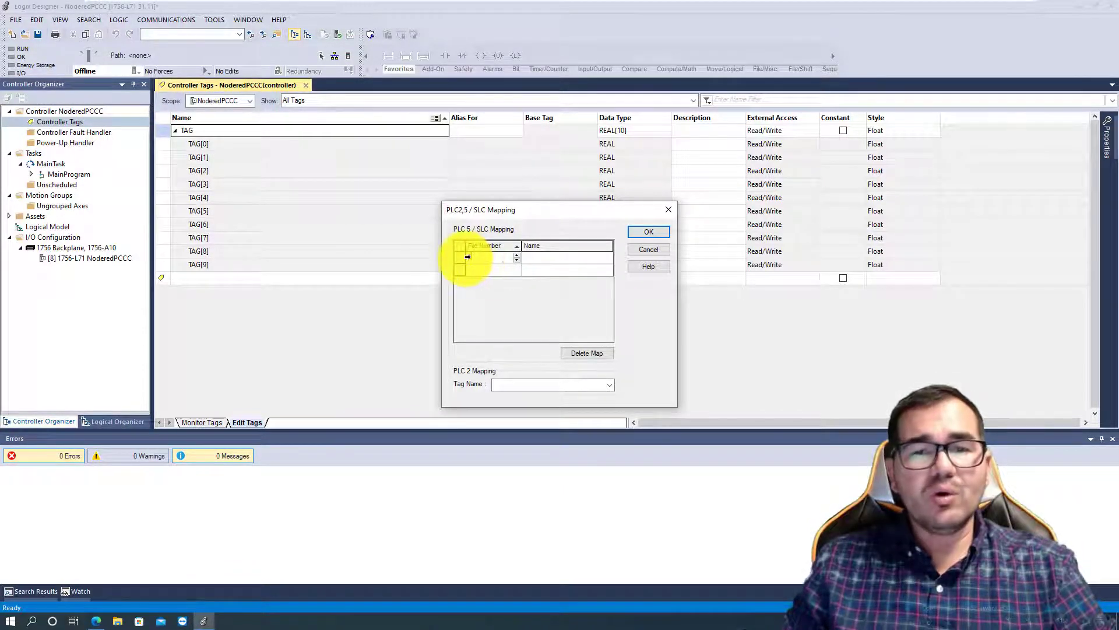
pyautogui.write('8')
pyautogui.click(555, 261)
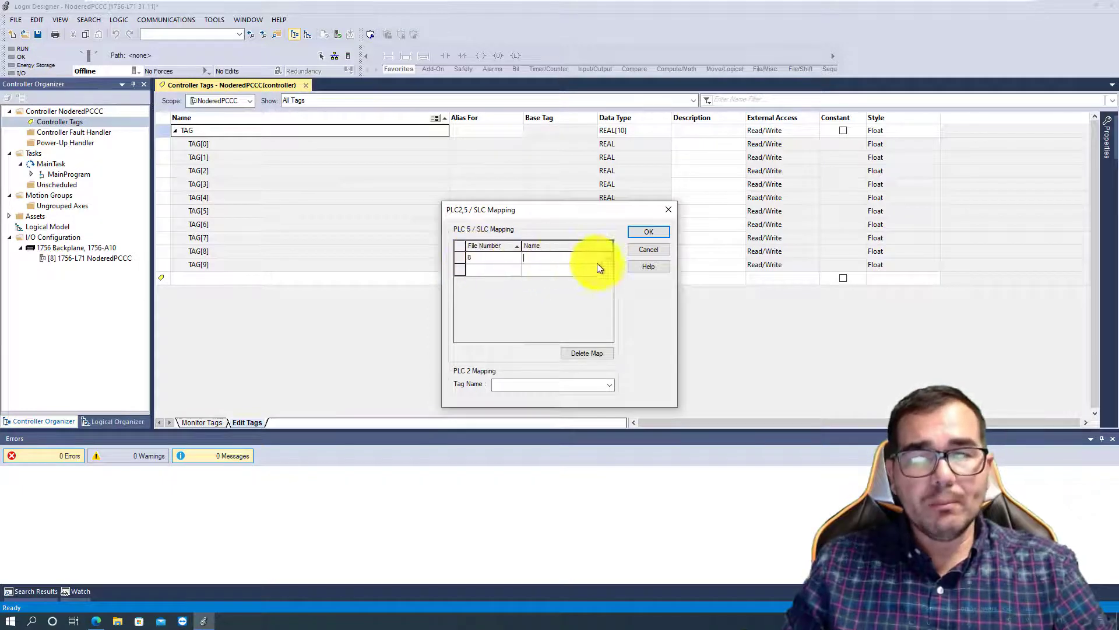
pyautogui.click(607, 258)
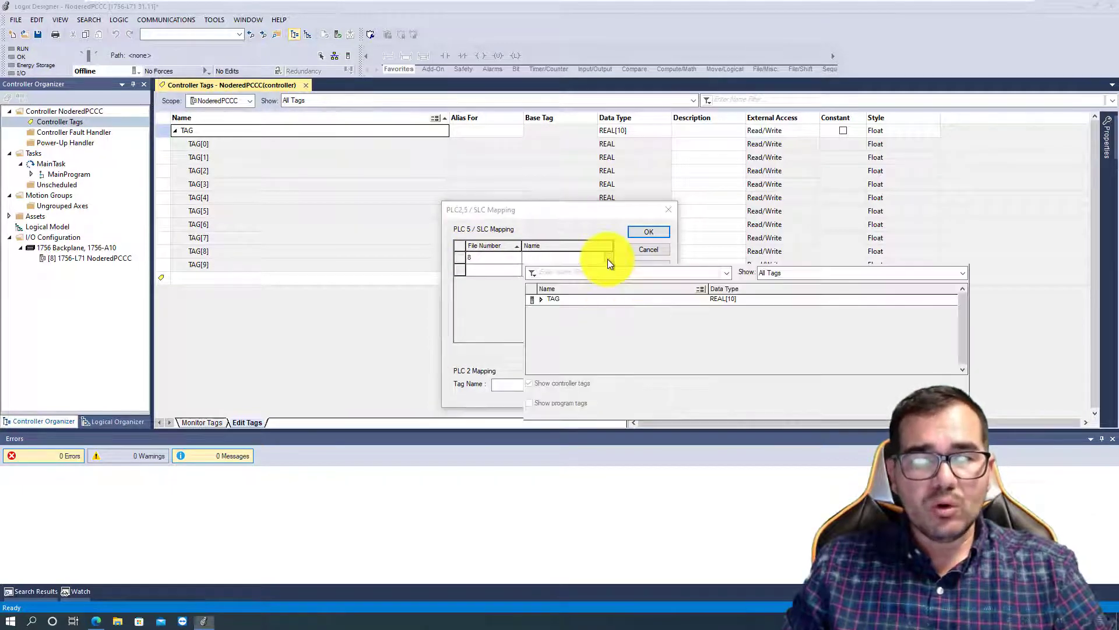
pyautogui.click(554, 299)
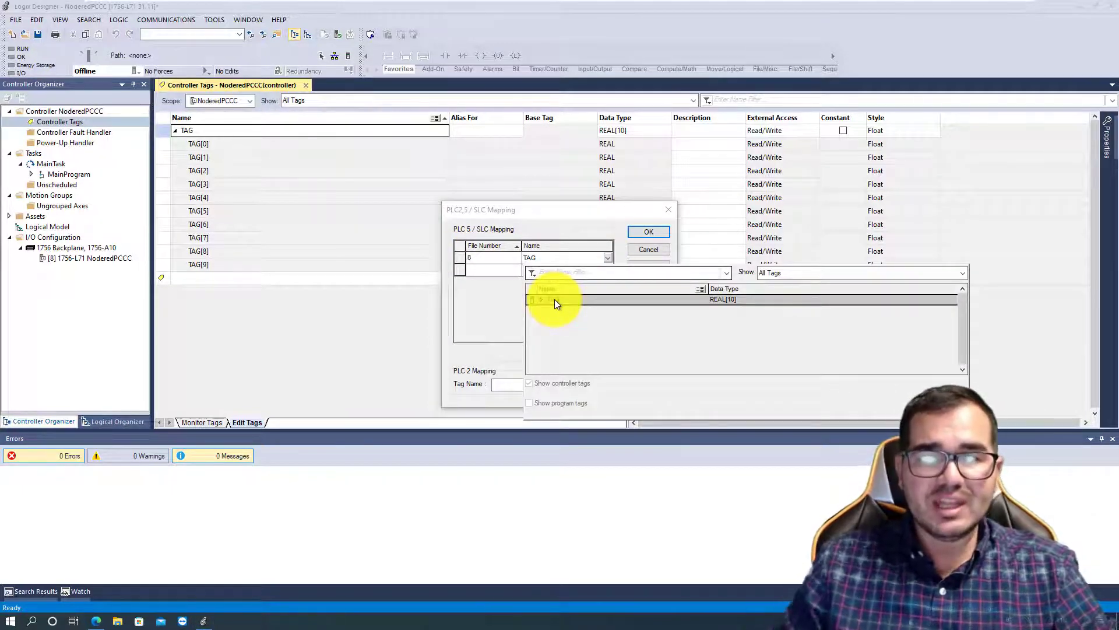
pyautogui.click(555, 299)
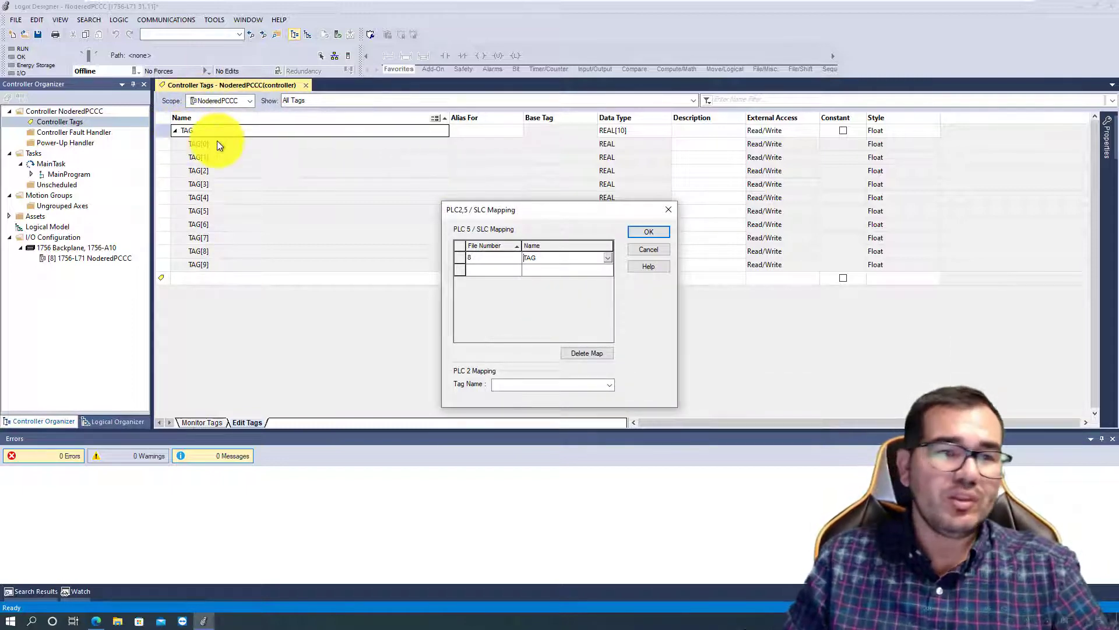
pyautogui.write('8')
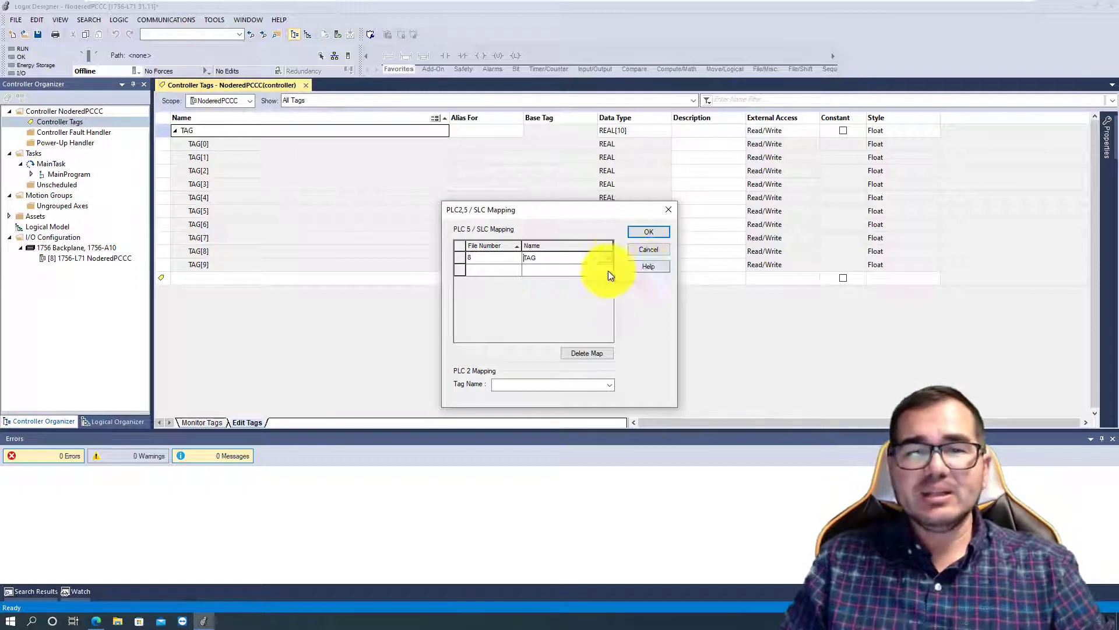
pyautogui.click(647, 233)
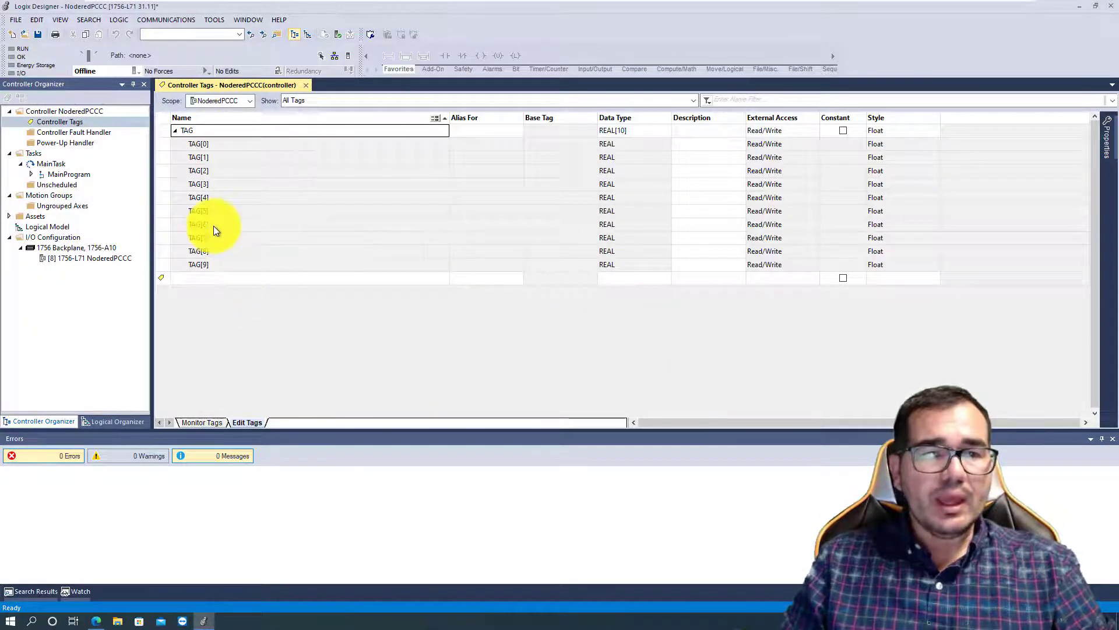
# - Add a controller-scoped tag named Level with the array data type INT[10]
pyautogui.click(195, 277)
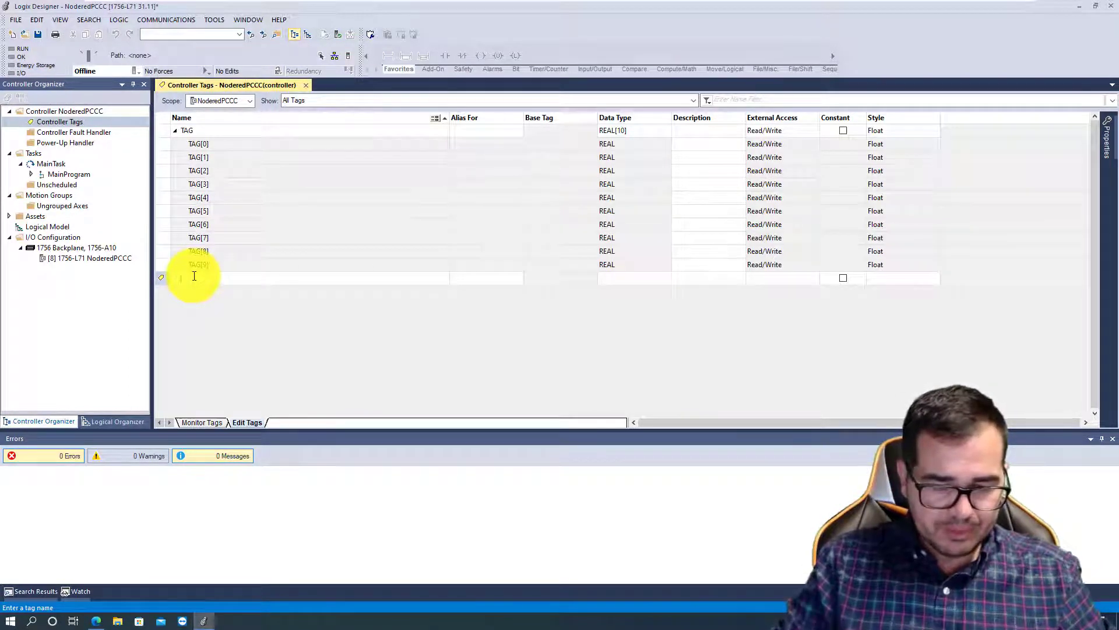
pyautogui.write('u')
pyautogui.press('Return')
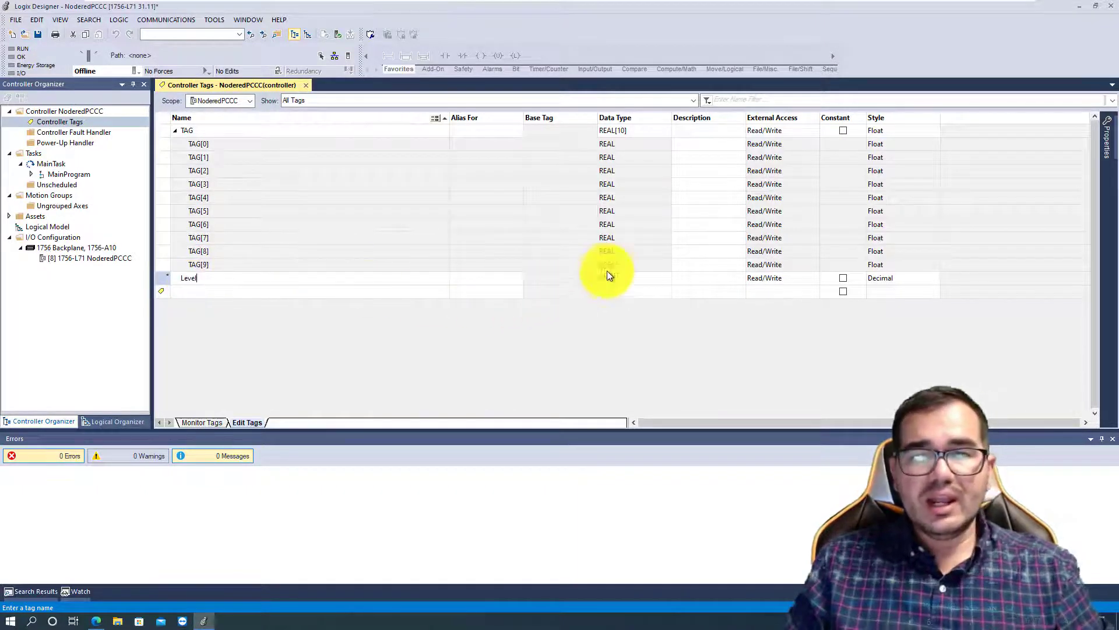
pyautogui.click(623, 279)
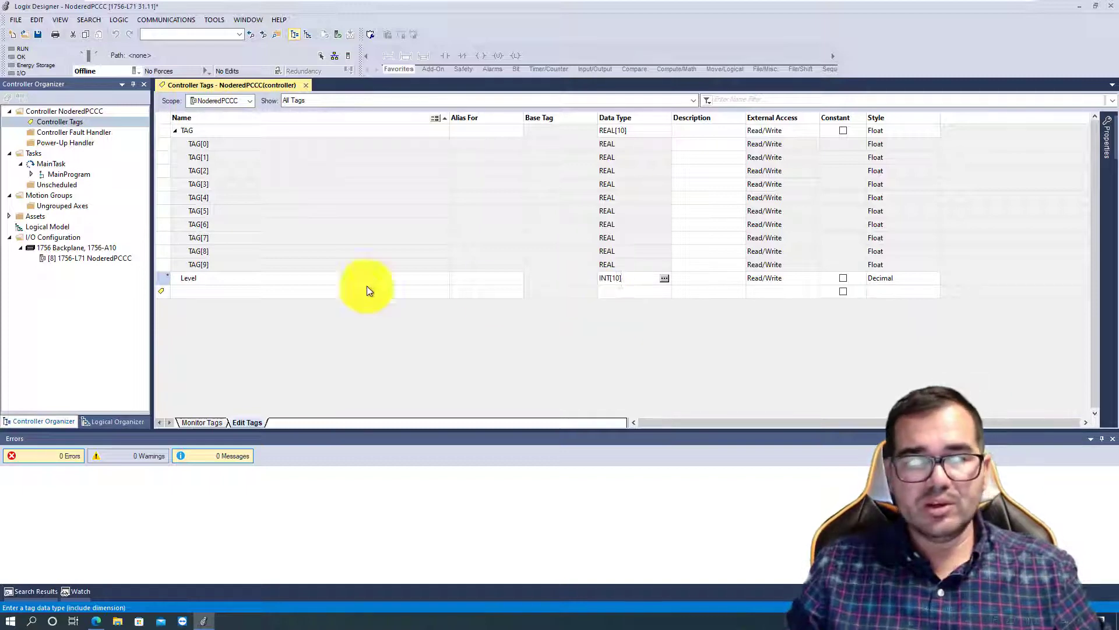
pyautogui.click(202, 293)
pyautogui.click(175, 278)
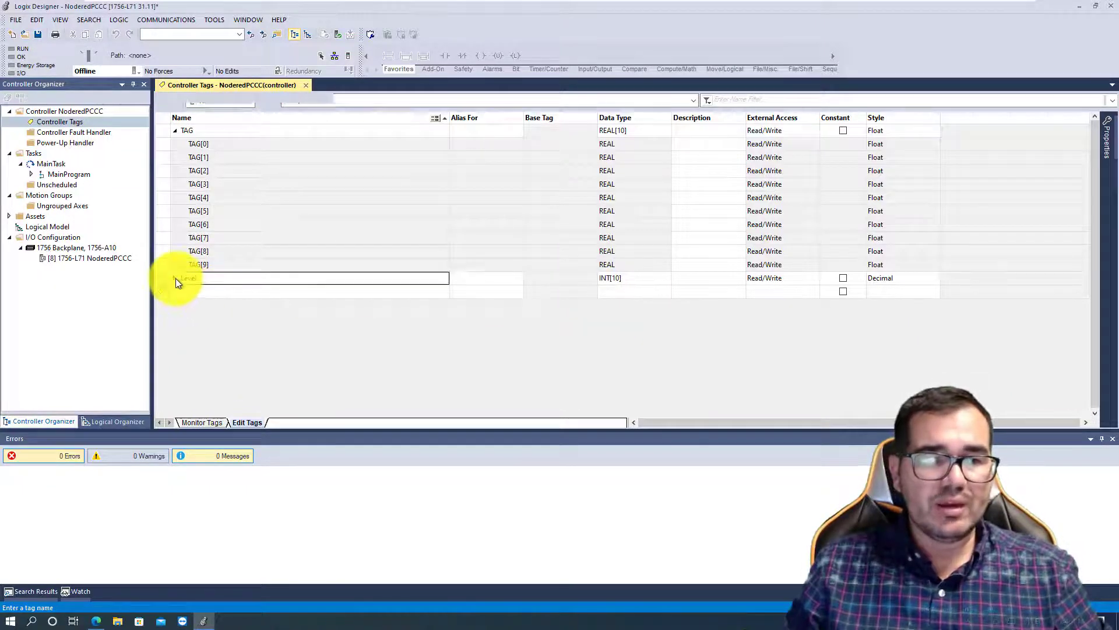
pyautogui.click(174, 252)
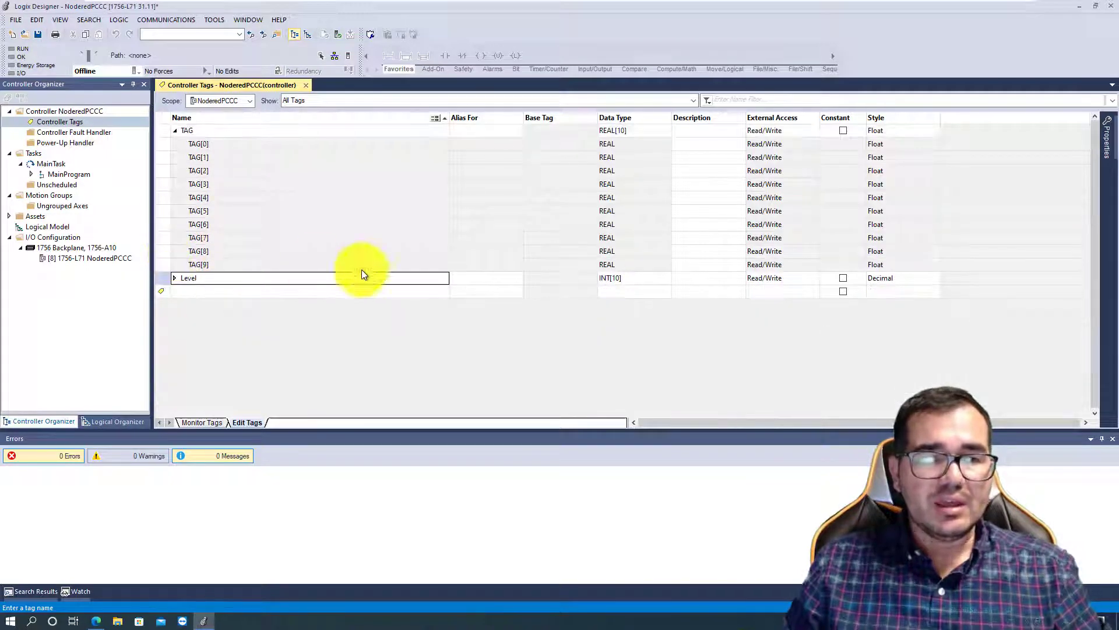
# - Reopen the PLC/SLC message mapping and add a second entry with file number 7
pyautogui.click(121, 18)
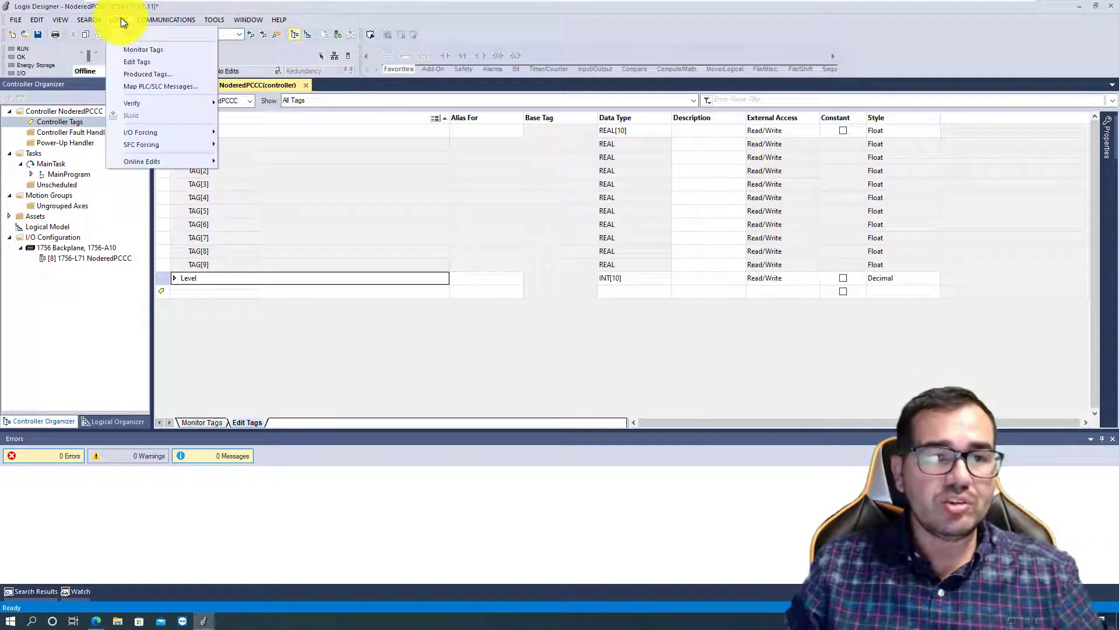
pyautogui.click(135, 86)
pyautogui.click(480, 271)
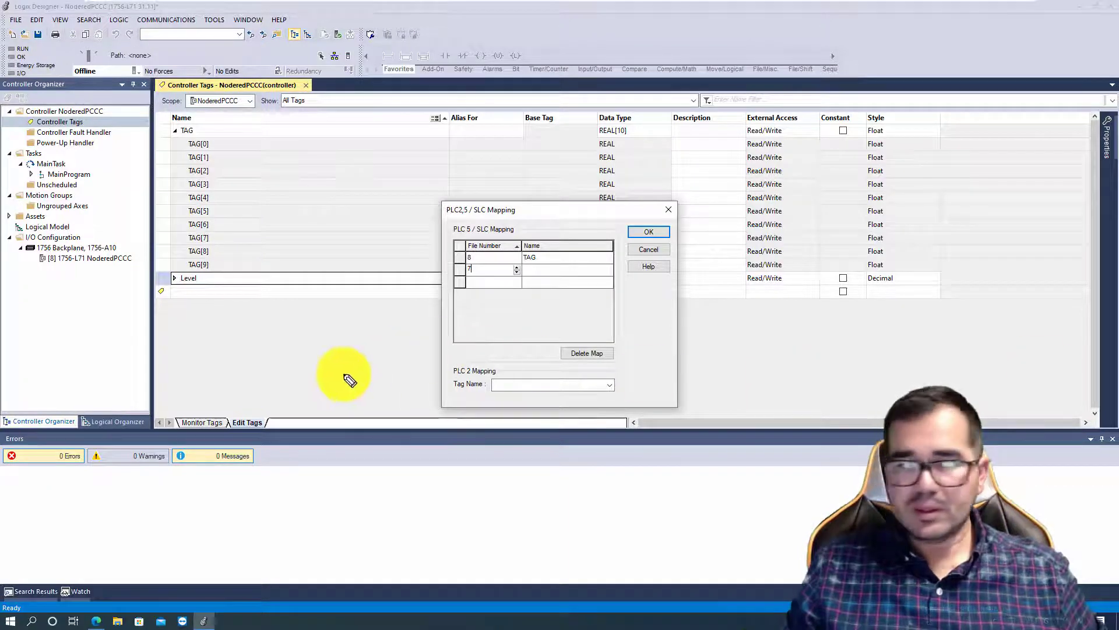
pyautogui.moveTo(228, 361)
pyautogui.mouseDown()
pyautogui.moveTo(233, 334)
pyautogui.moveTo(248, 366)
pyautogui.moveTo(275, 341)
pyautogui.moveTo(296, 349)
pyautogui.moveTo(277, 369)
pyautogui.mouseUp()
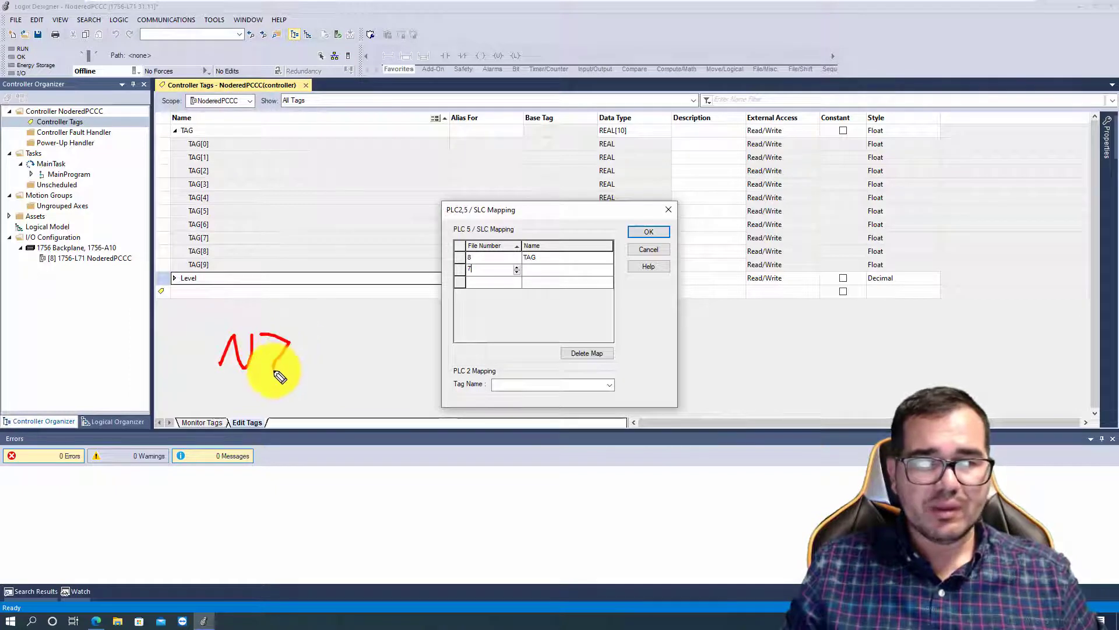
pyautogui.click(303, 353)
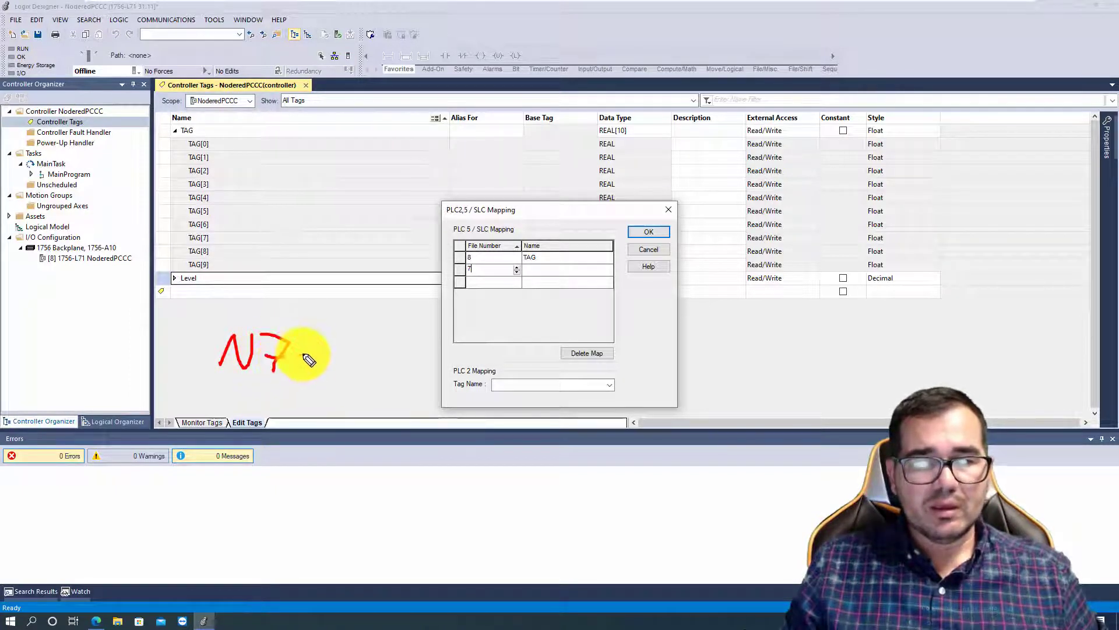
pyautogui.click(305, 368)
pyautogui.moveTo(322, 344)
pyautogui.mouseDown()
pyautogui.moveTo(325, 373)
pyautogui.moveTo(319, 348)
pyautogui.mouseUp()
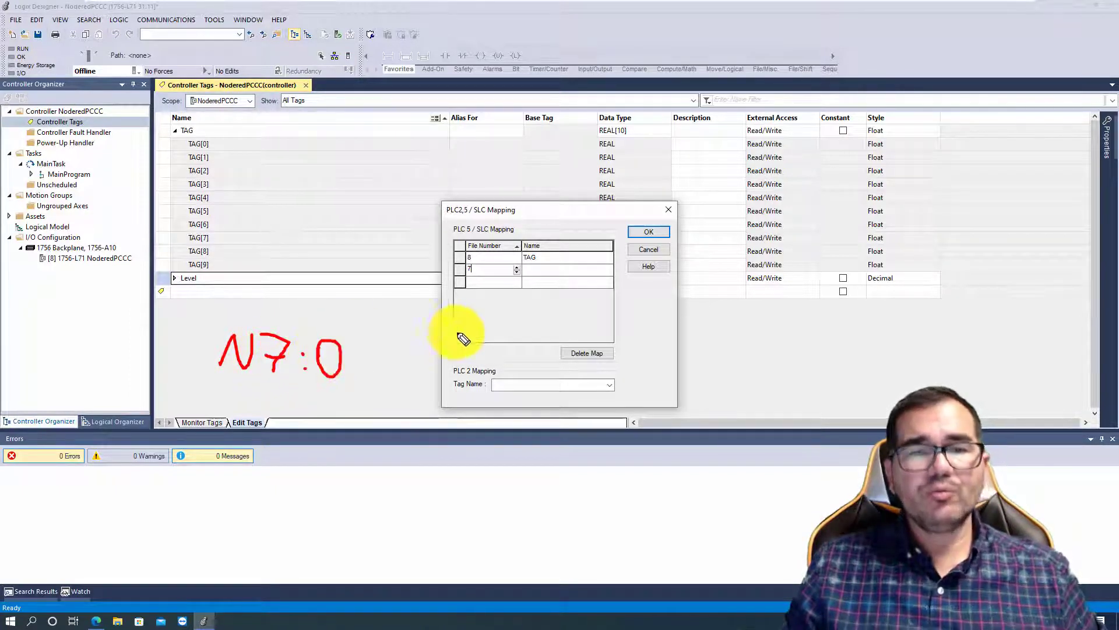
pyautogui.moveTo(484, 270)
pyautogui.mouseDown()
pyautogui.moveTo(440, 268)
pyautogui.moveTo(287, 312)
pyautogui.moveTo(309, 308)
pyautogui.mouseUp()
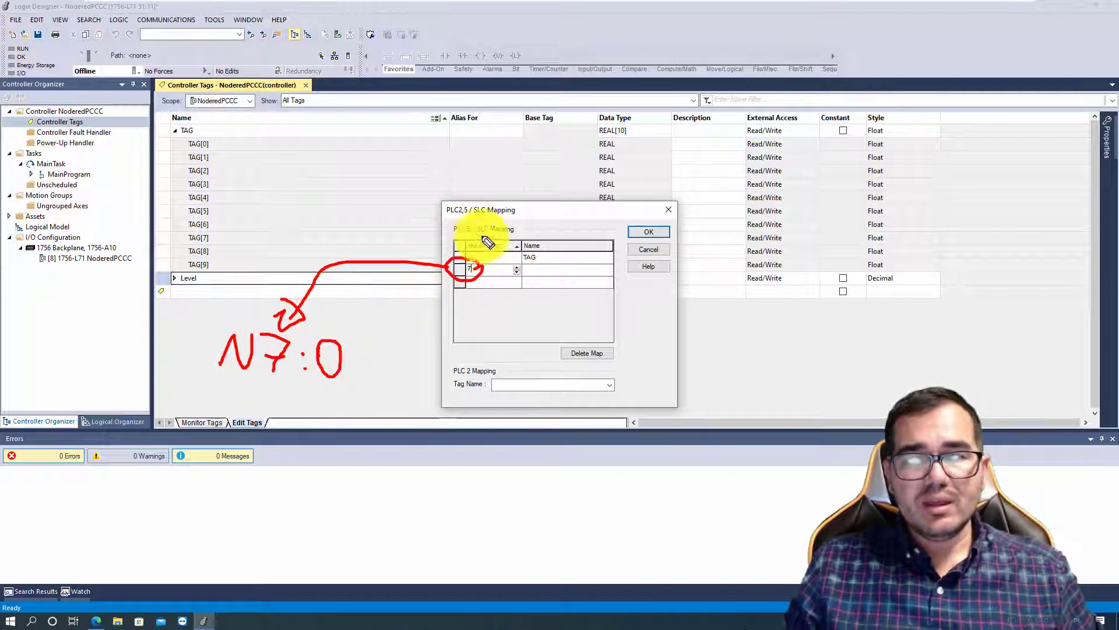
pyautogui.moveTo(457, 250)
pyautogui.mouseDown()
pyautogui.moveTo(491, 257)
pyautogui.moveTo(463, 257)
pyautogui.moveTo(567, 192)
pyautogui.moveTo(565, 207)
pyautogui.moveTo(612, 226)
pyautogui.mouseUp()
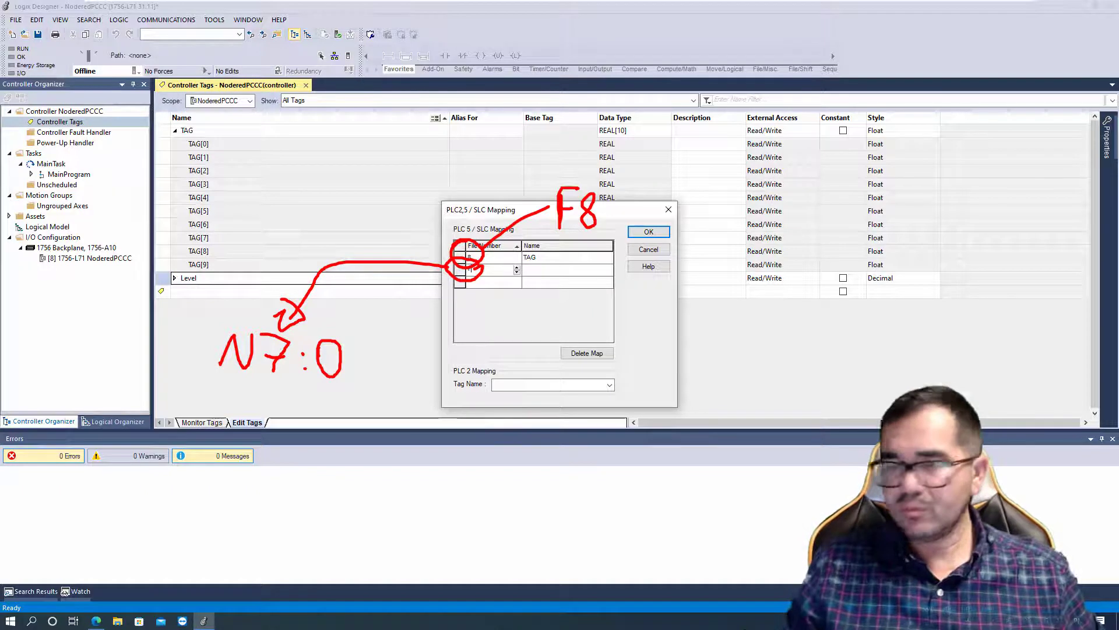
pyautogui.press('Escape')
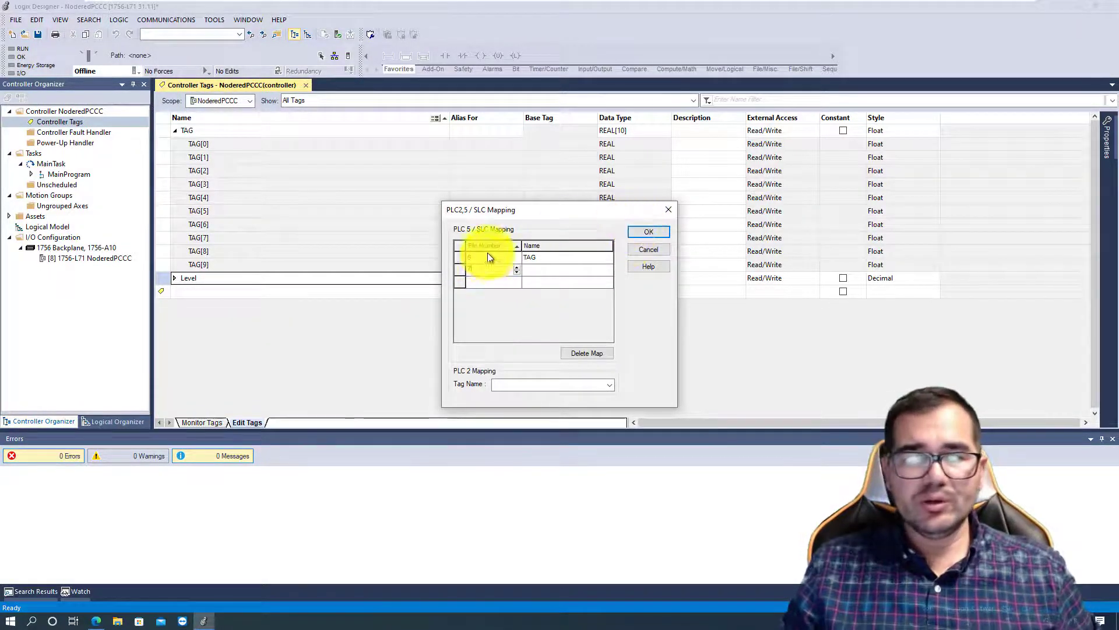
# - Assign the Level tag to file number 7 and accept the PLC/SLC mapping
pyautogui.click(535, 270)
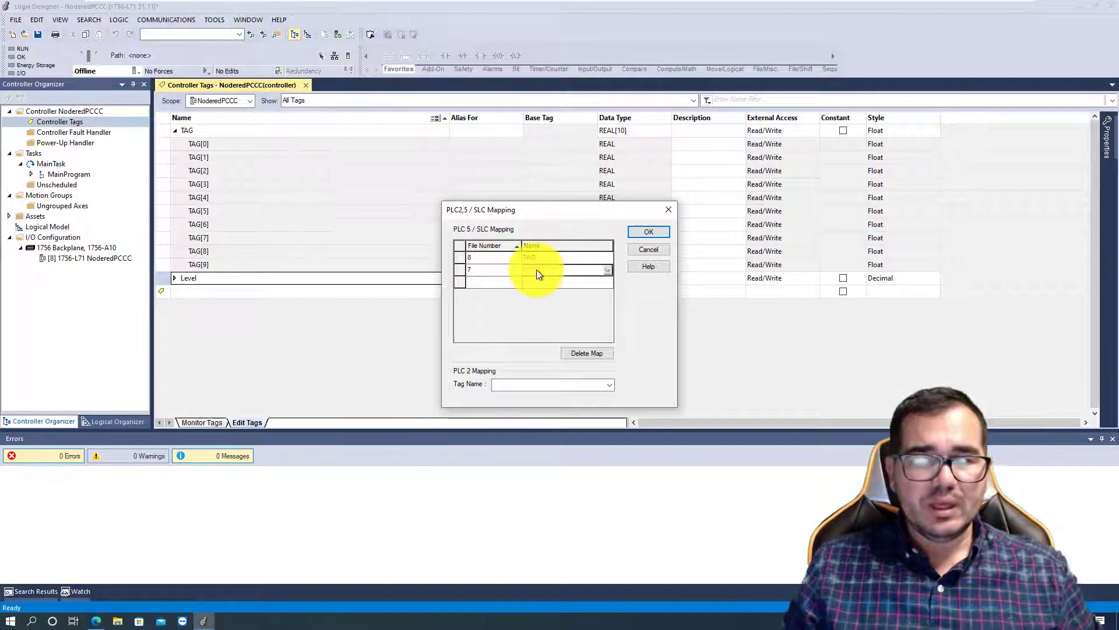
pyautogui.click(609, 270)
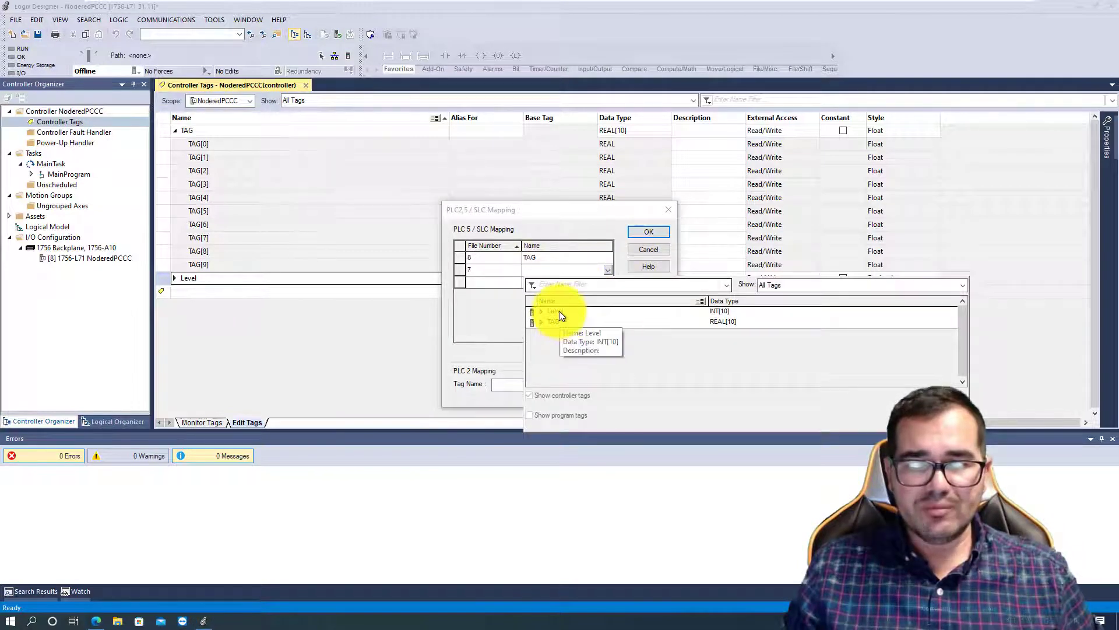
pyautogui.click(558, 311)
pyautogui.press('Return')
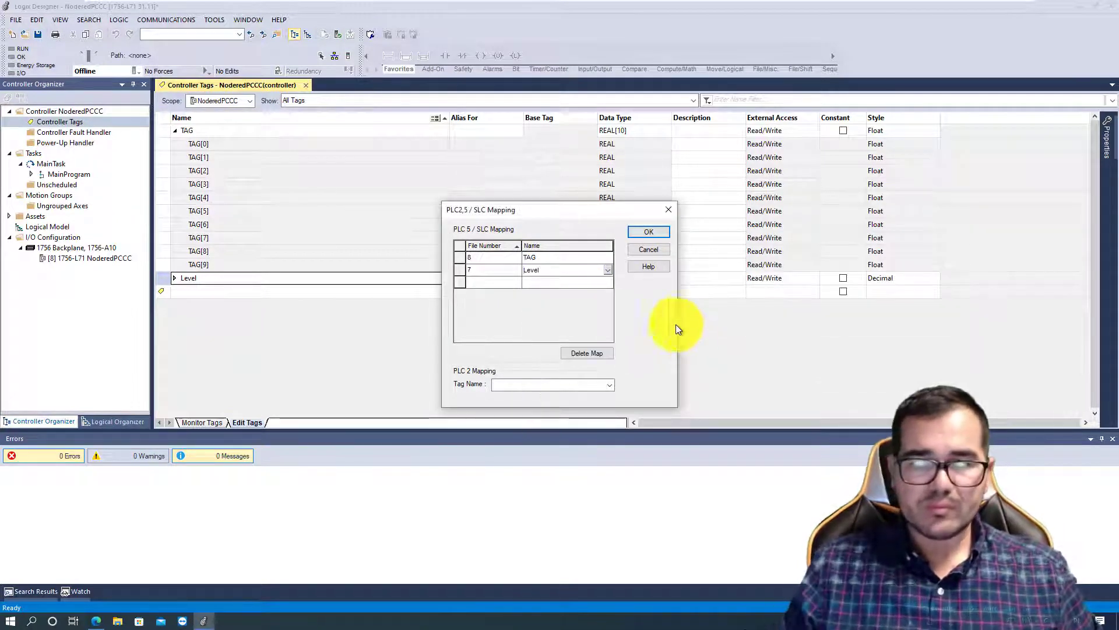
pyautogui.click(652, 232)
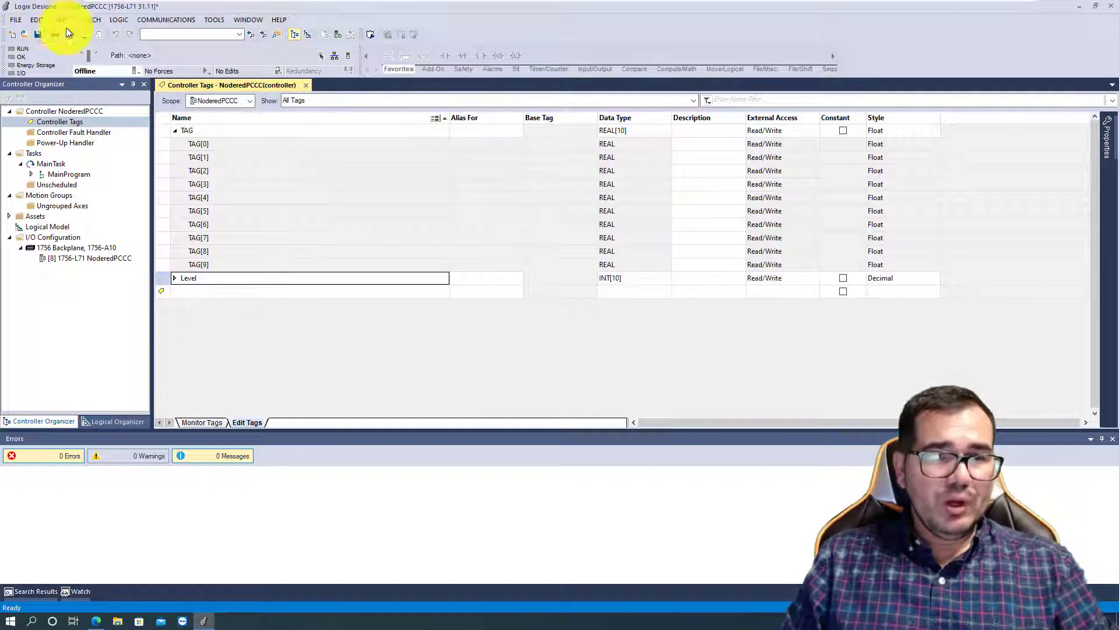
# - Try to download the project to the controller without a communications path
pyautogui.click(141, 68)
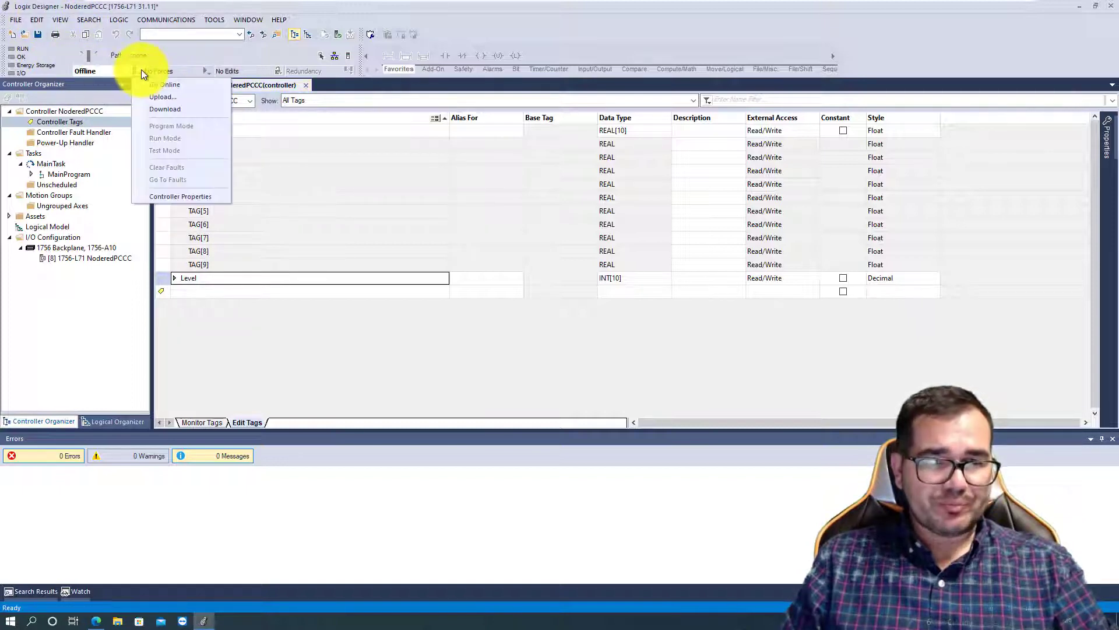
pyautogui.click(168, 108)
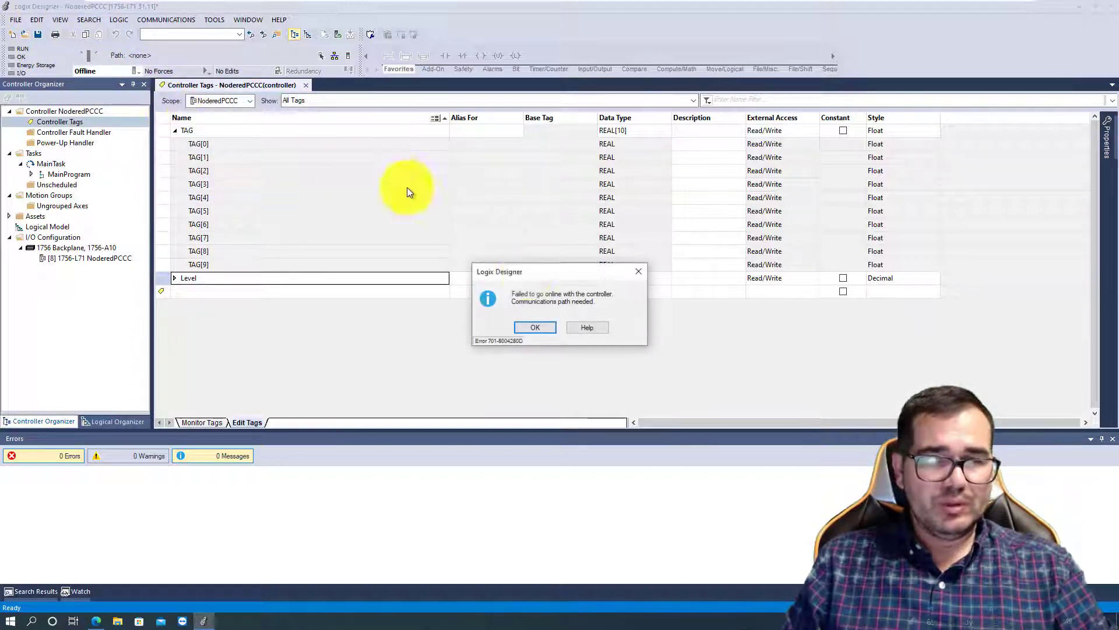
pyautogui.click(547, 323)
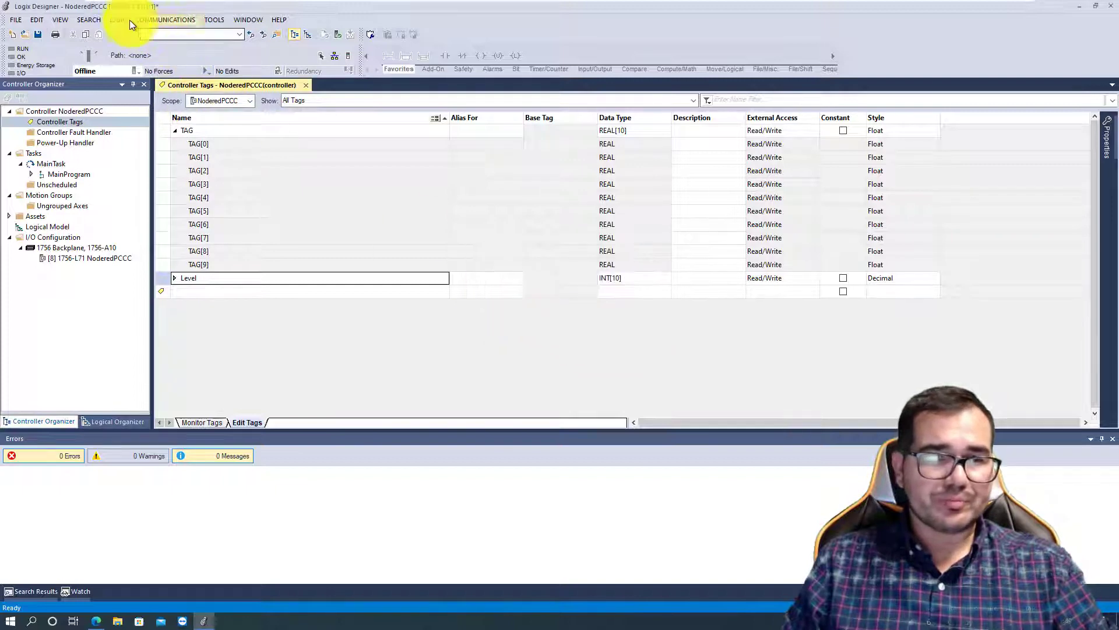
# - Browse the active networks through NODERED, 192.168.10.158 and its backplane, and select the 1756-L71 controller in slot 08
pyautogui.click(164, 20)
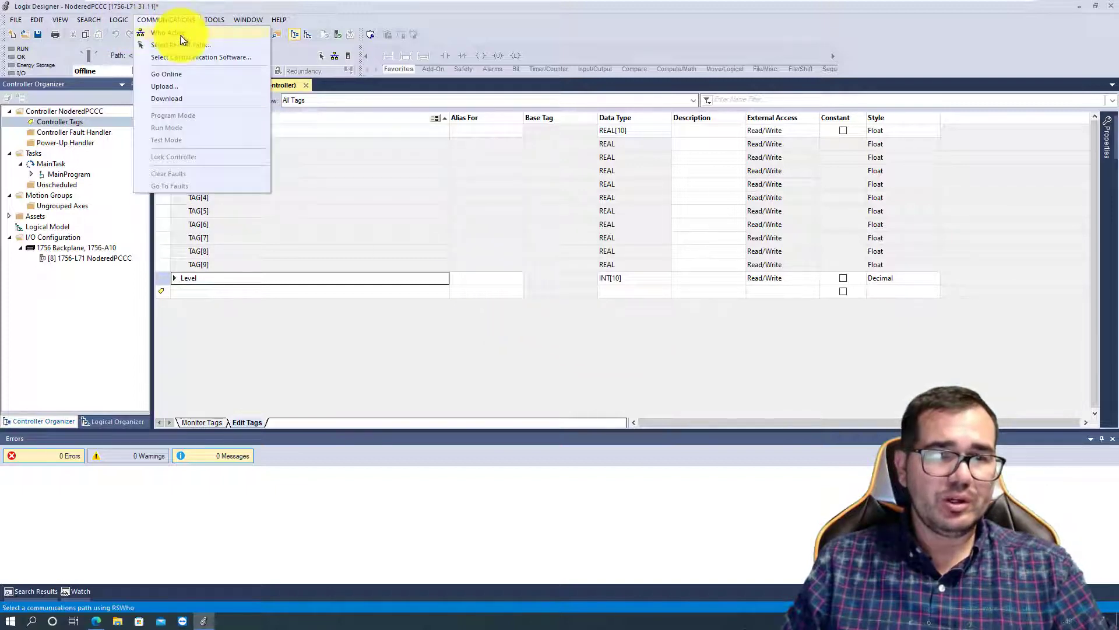
pyautogui.click(177, 33)
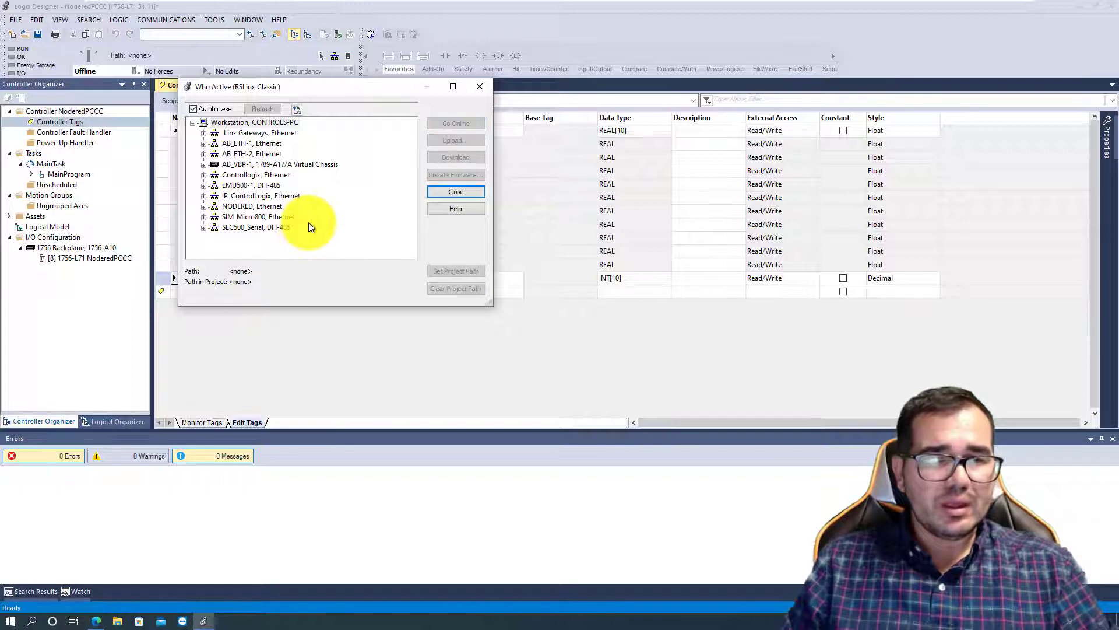
pyautogui.click(250, 208)
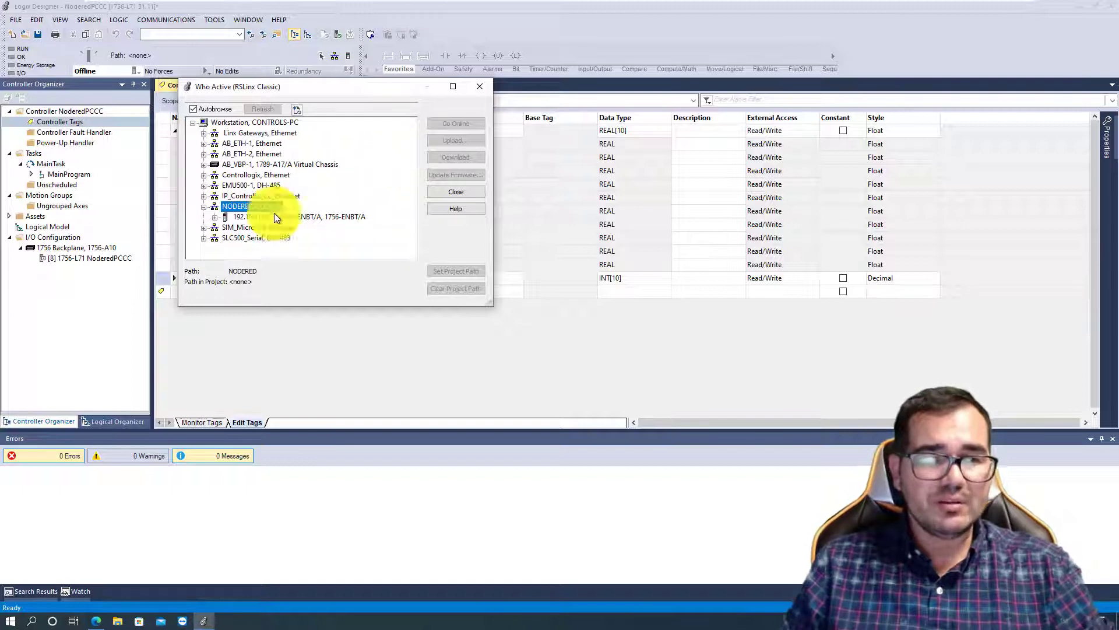
pyautogui.click(213, 216)
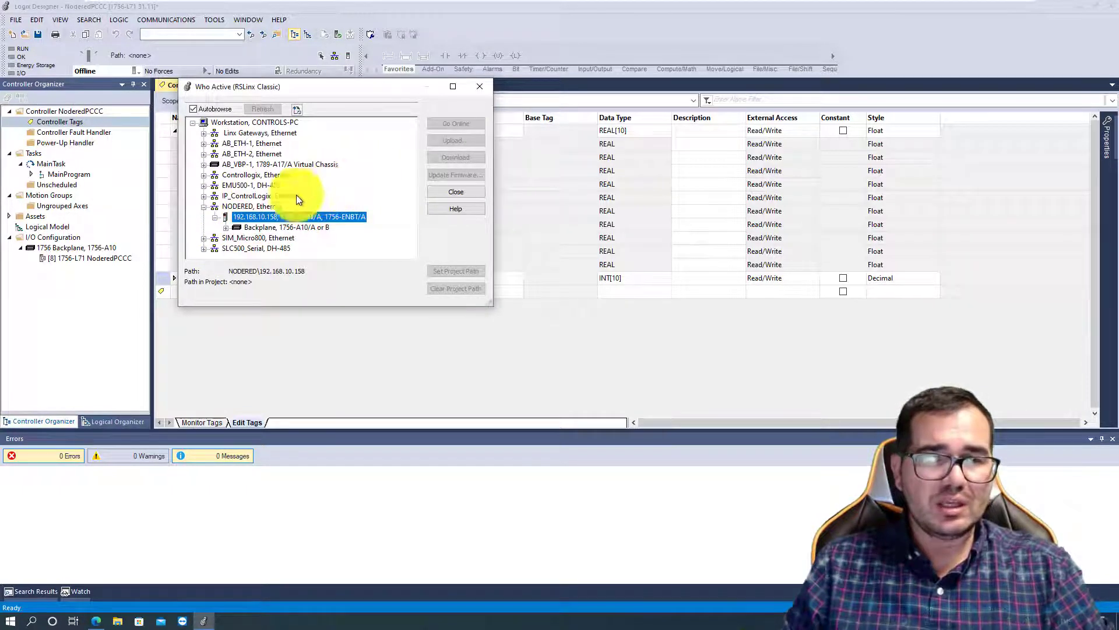
pyautogui.click(228, 228)
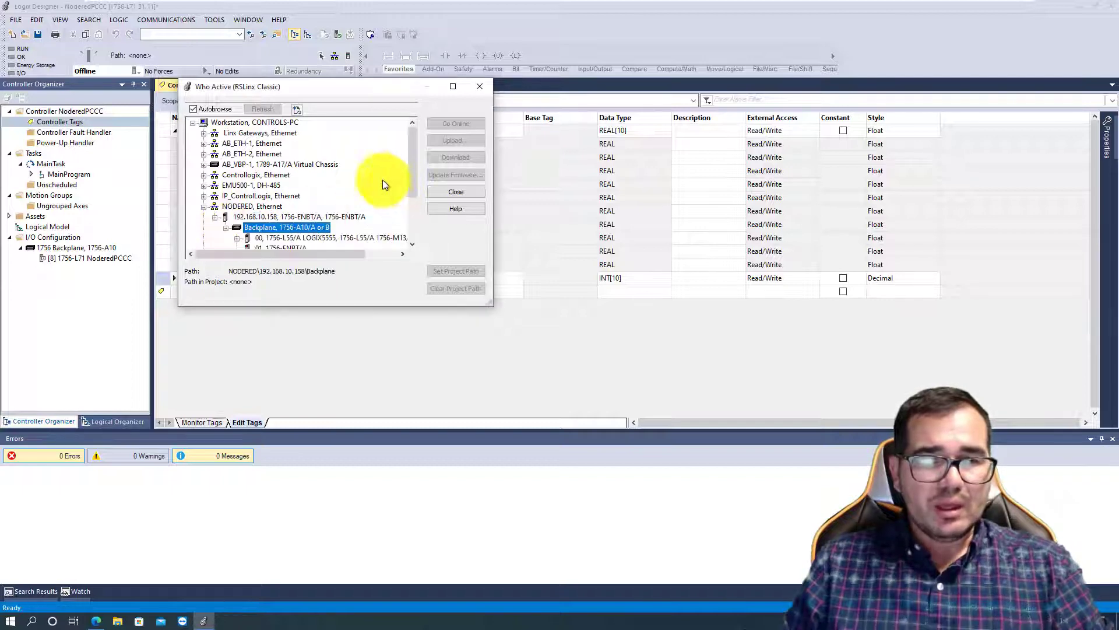
pyautogui.moveTo(416, 151); pyautogui.dragTo(411, 204)
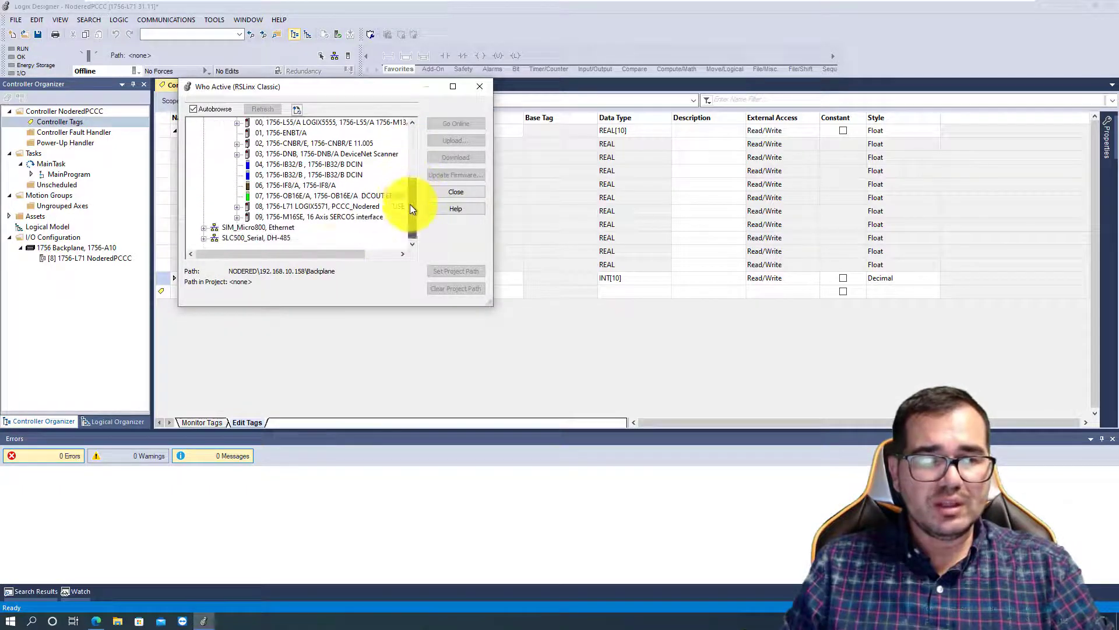
pyautogui.click(288, 204)
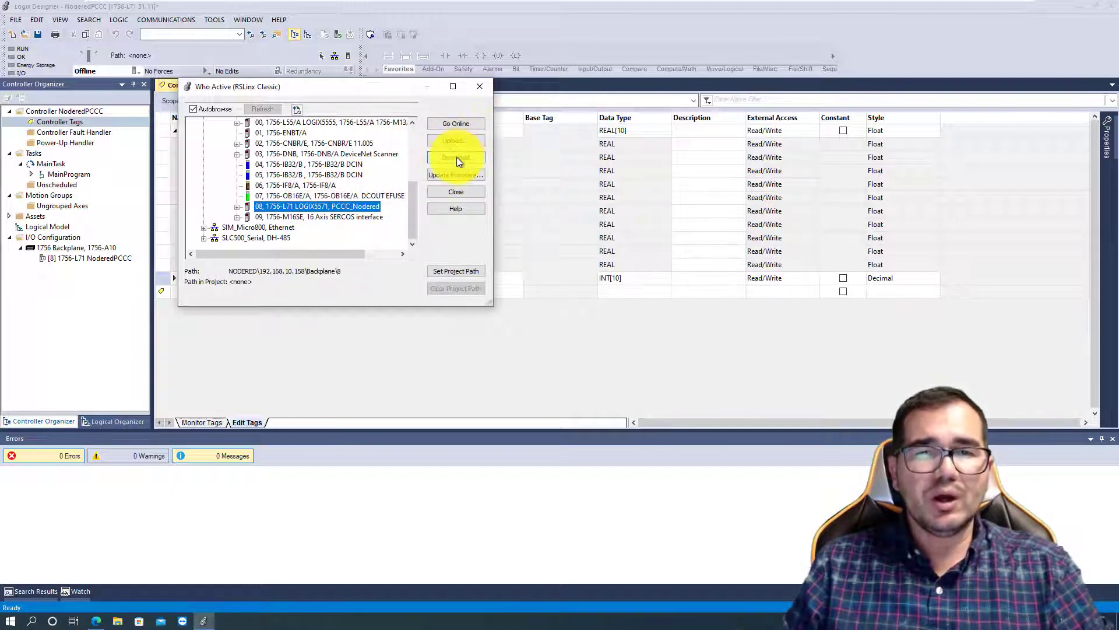
# - Download the project to the selected controller and change it to Remote Run mode
pyautogui.click(456, 157)
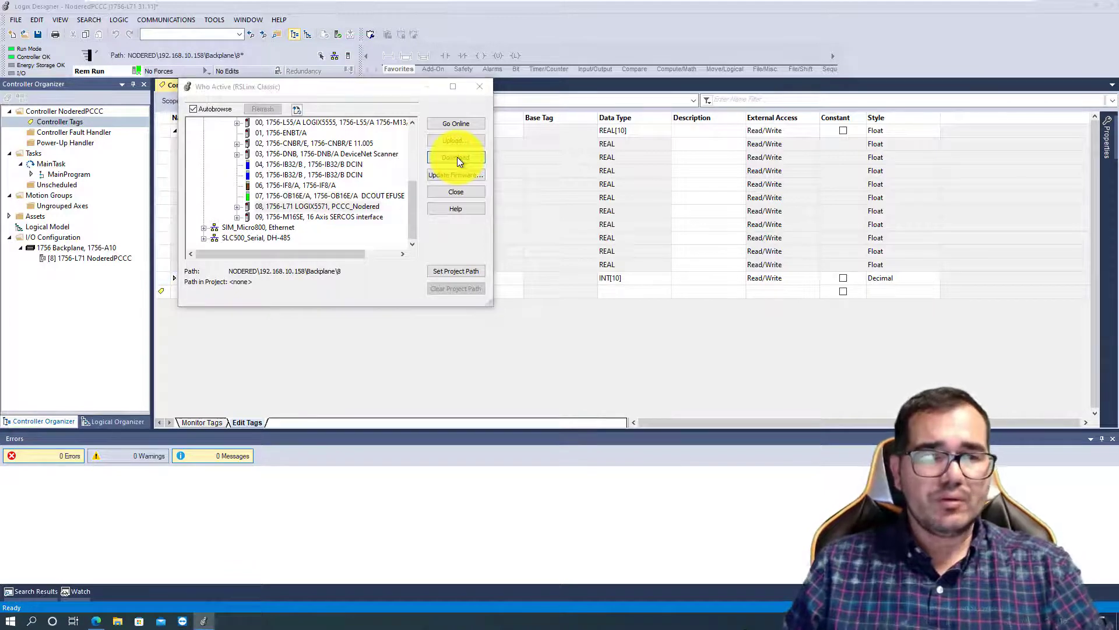
pyautogui.click(282, 301)
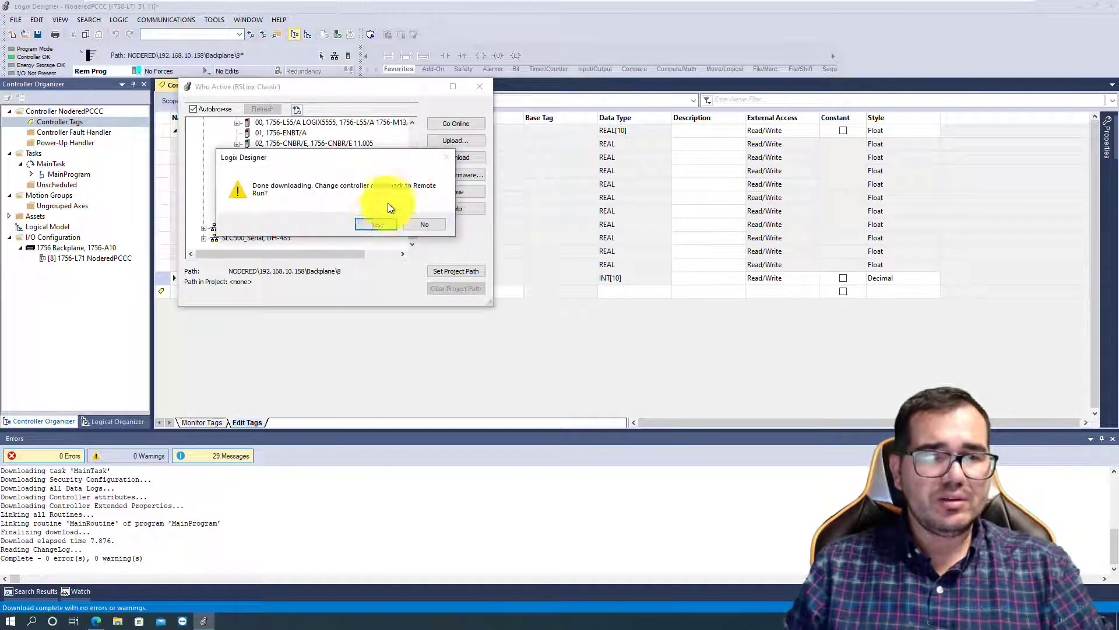
pyautogui.click(376, 225)
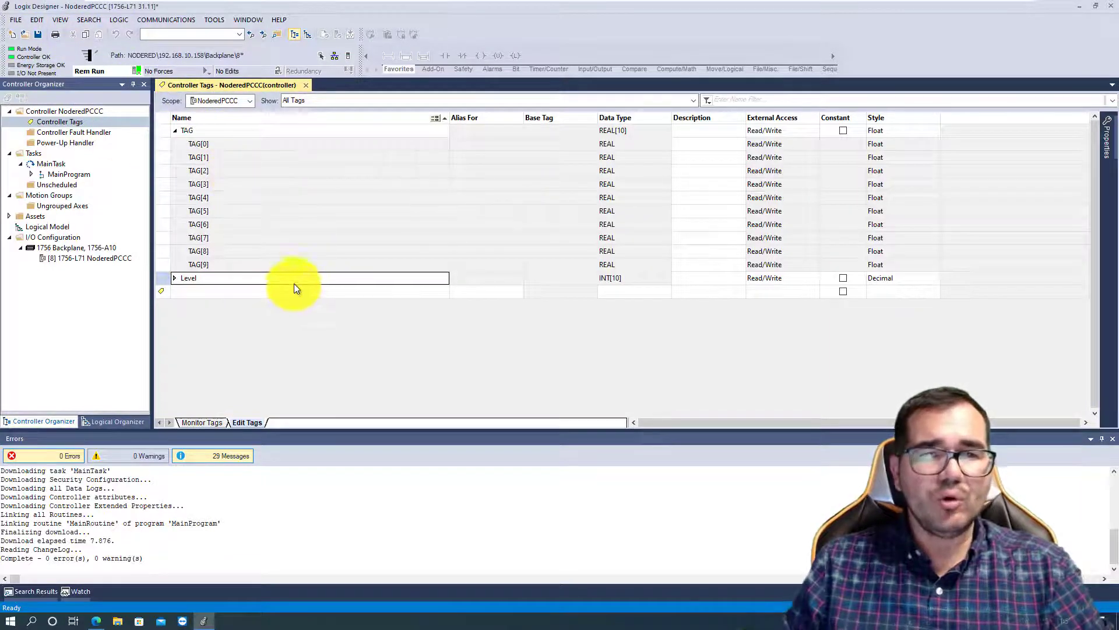
# - Arrange Logix Designer and Node-RED side by side, narrow the controller organizer, and show the controller tags for monitoring
pyautogui.click(95, 621)
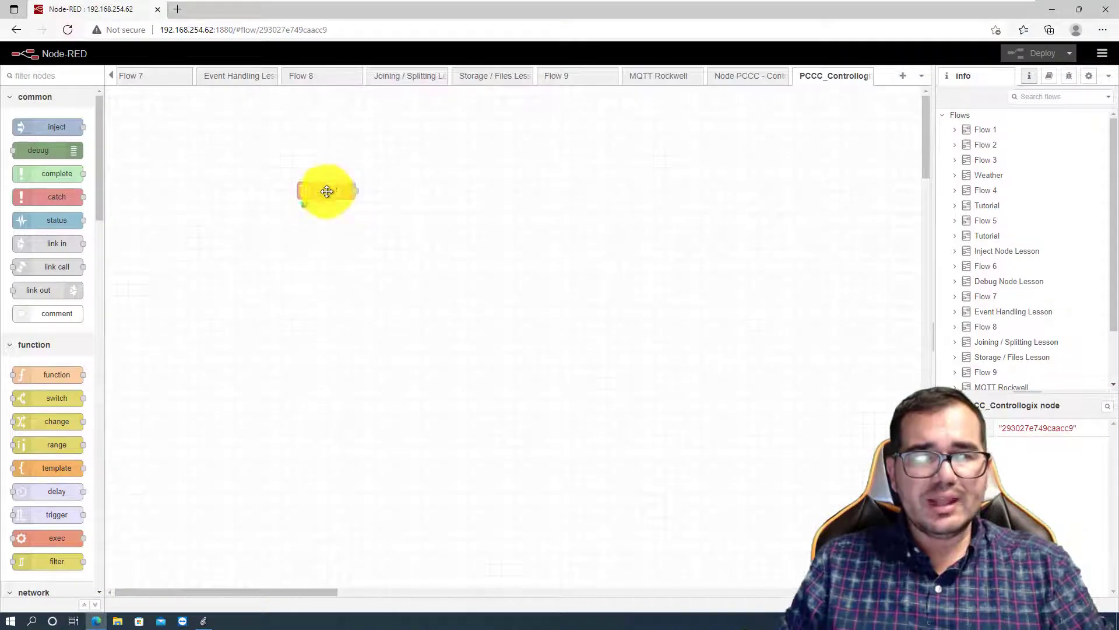
pyautogui.moveTo(717, 17); pyautogui.dragTo(1118, 65)
pyautogui.click(218, 253)
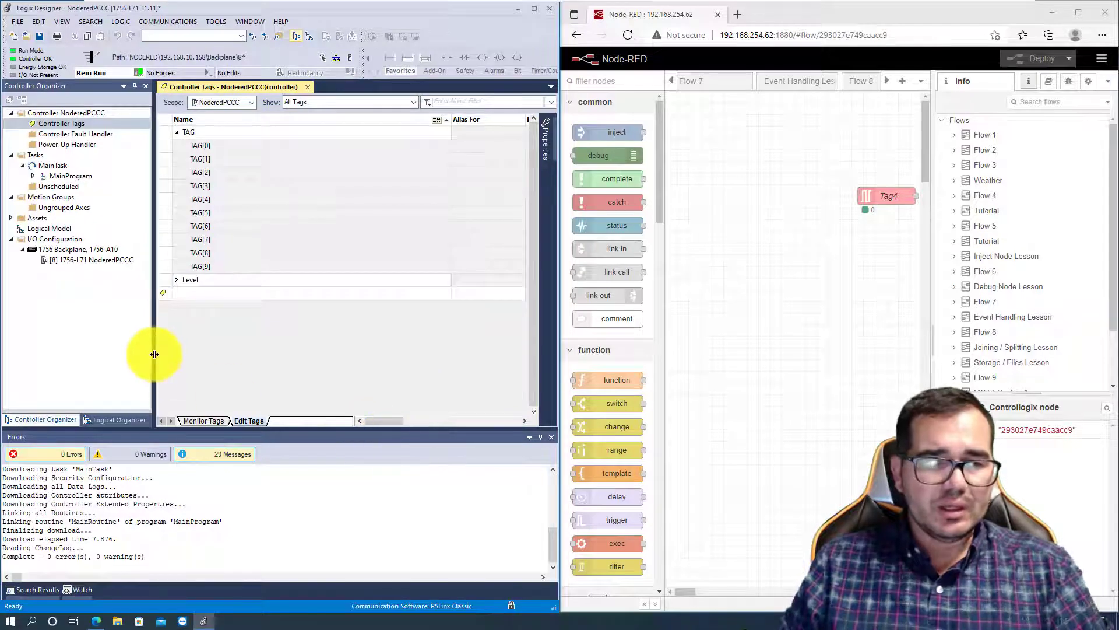
pyautogui.moveTo(153, 354); pyautogui.dragTo(63, 344)
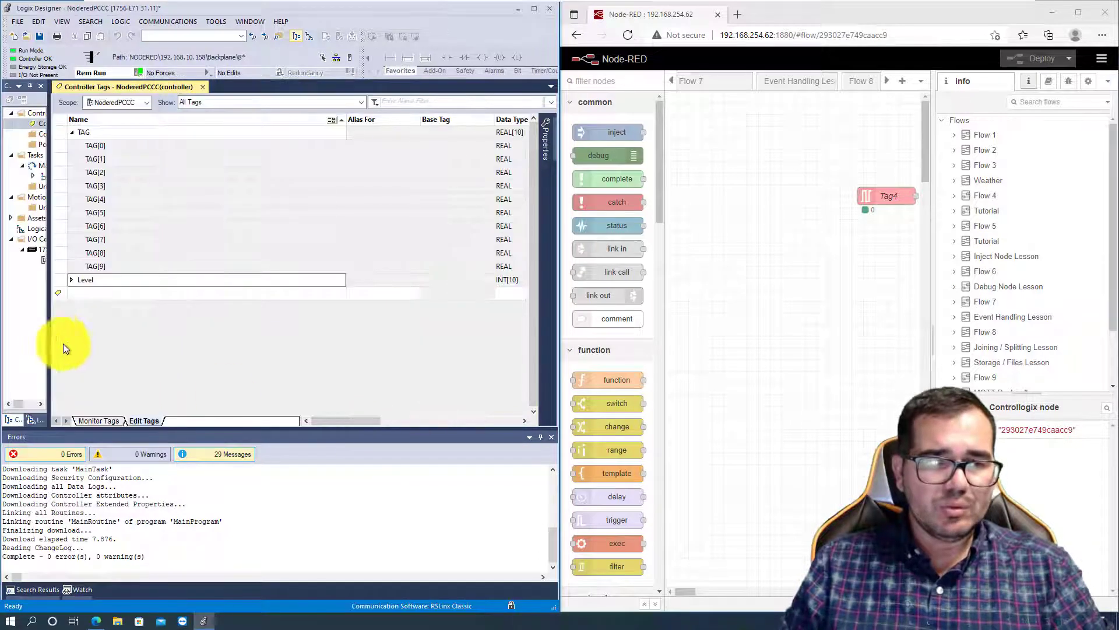
pyautogui.click(95, 420)
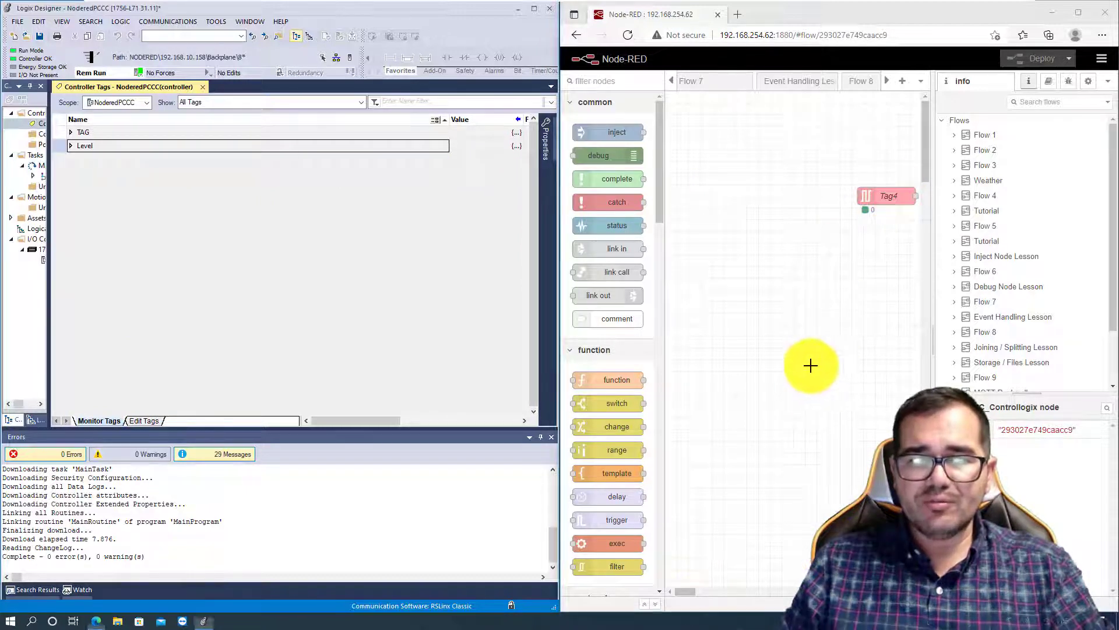
# - Switch to Node-RED, move the Tag4 node farther left in the flow, and check its variable settings without changing them
pyautogui.moveTo(862, 198); pyautogui.dragTo(742, 204)
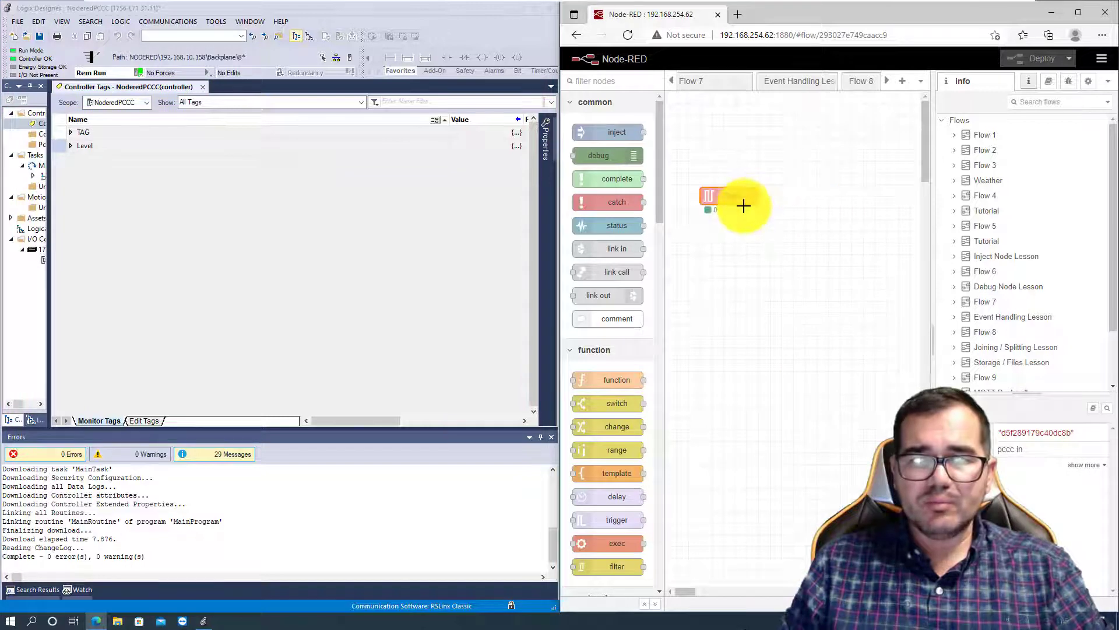
pyautogui.click(734, 194)
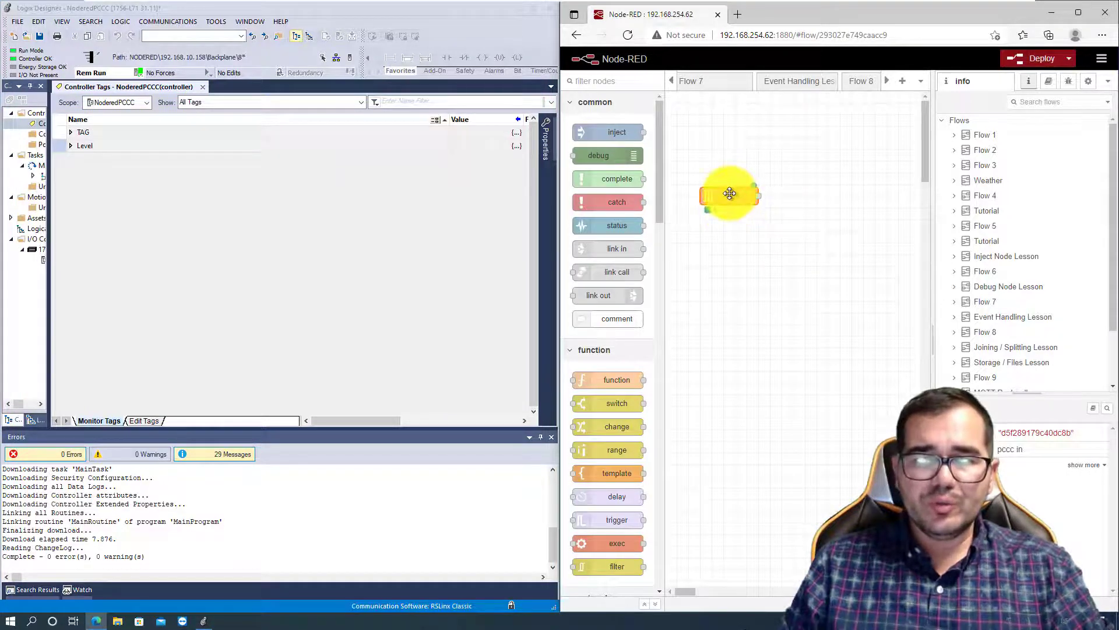
pyautogui.doubleClick(729, 193)
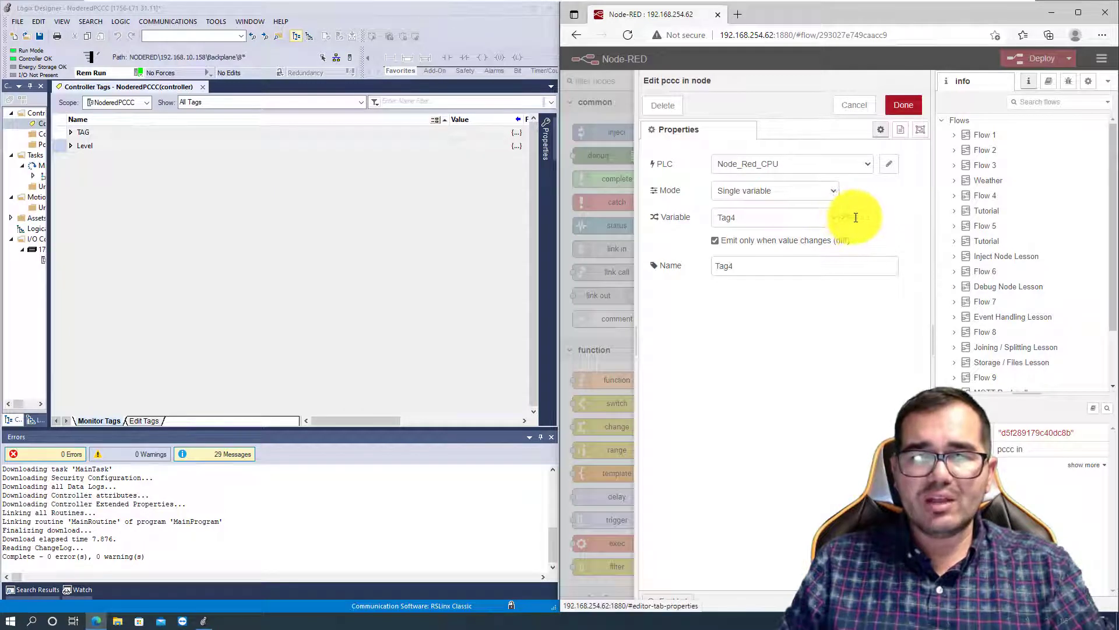
pyautogui.click(856, 106)
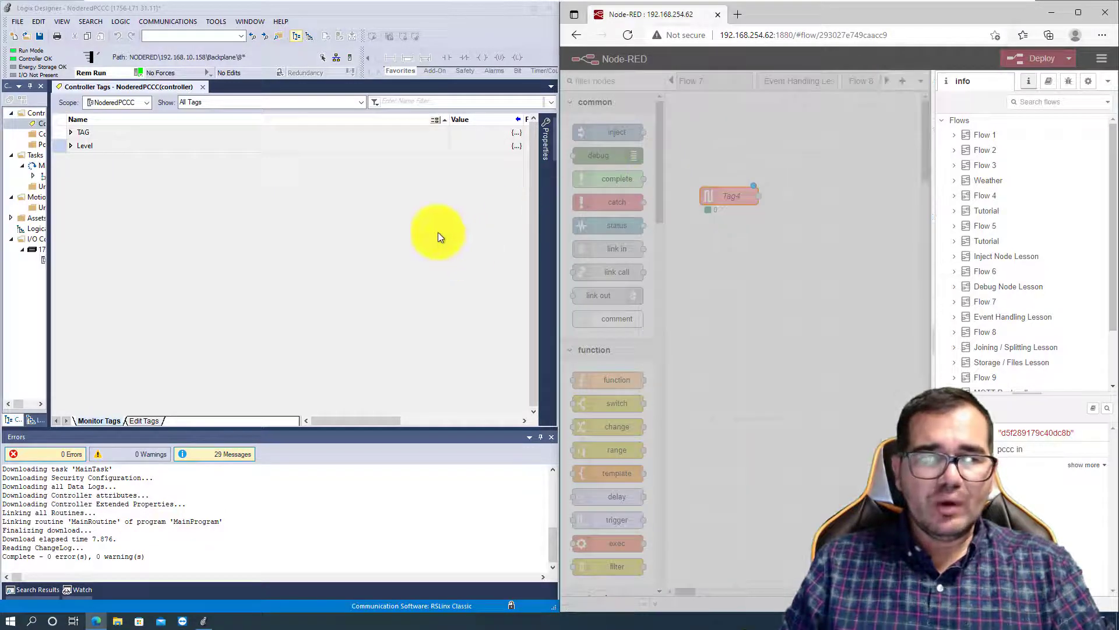
# - In Logix Designer, expand the TAG array and set the value of TAG[4] to 99.58
pyautogui.click(70, 132)
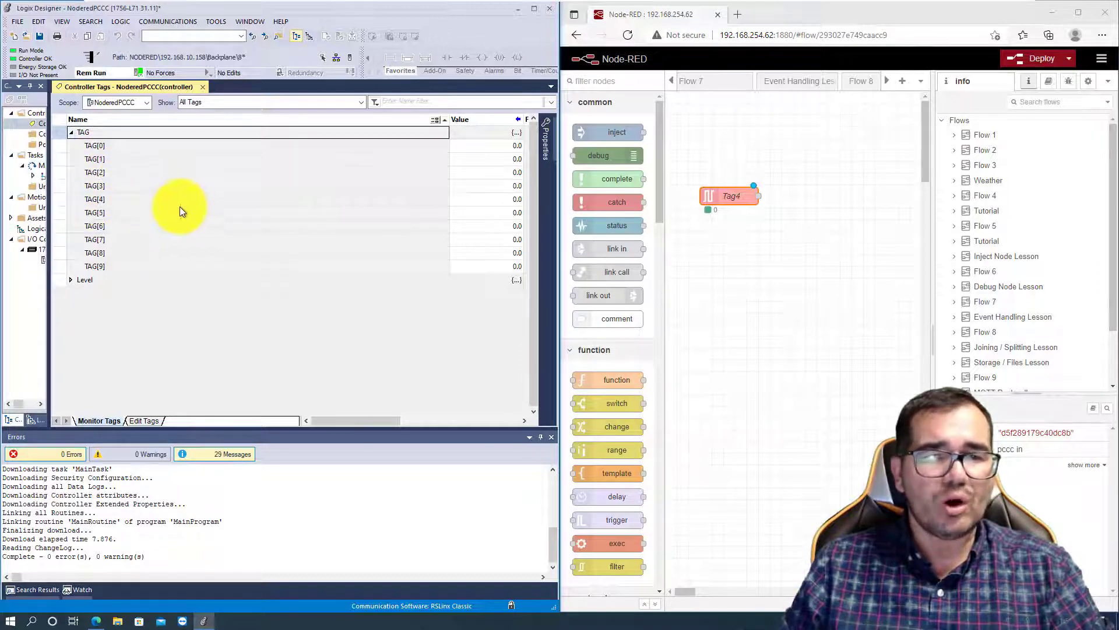
pyautogui.click(516, 199)
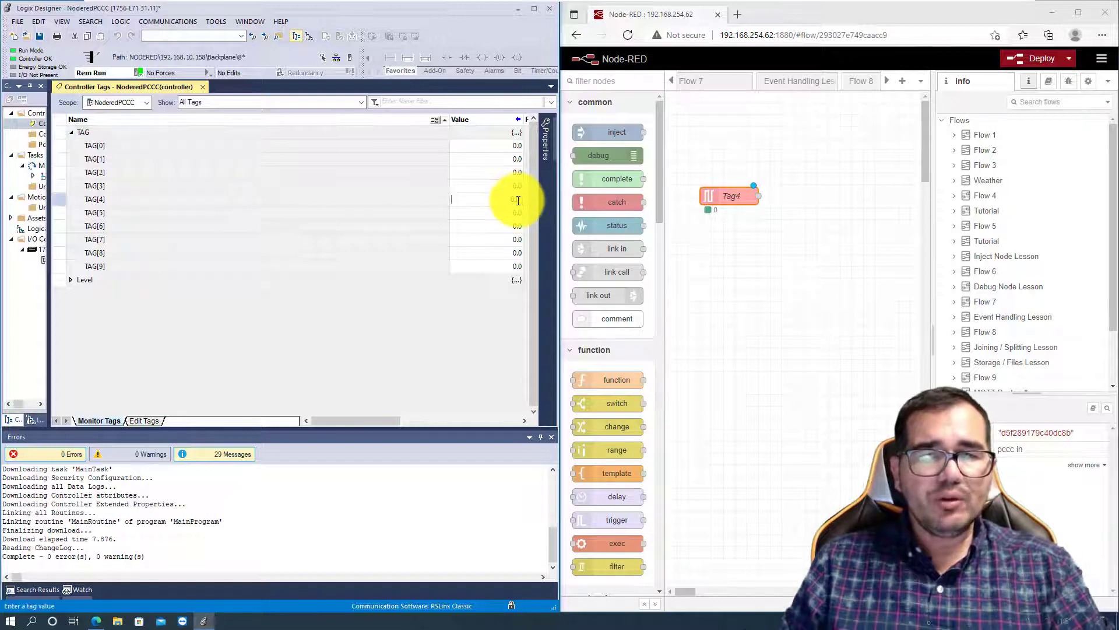
pyautogui.click(517, 200)
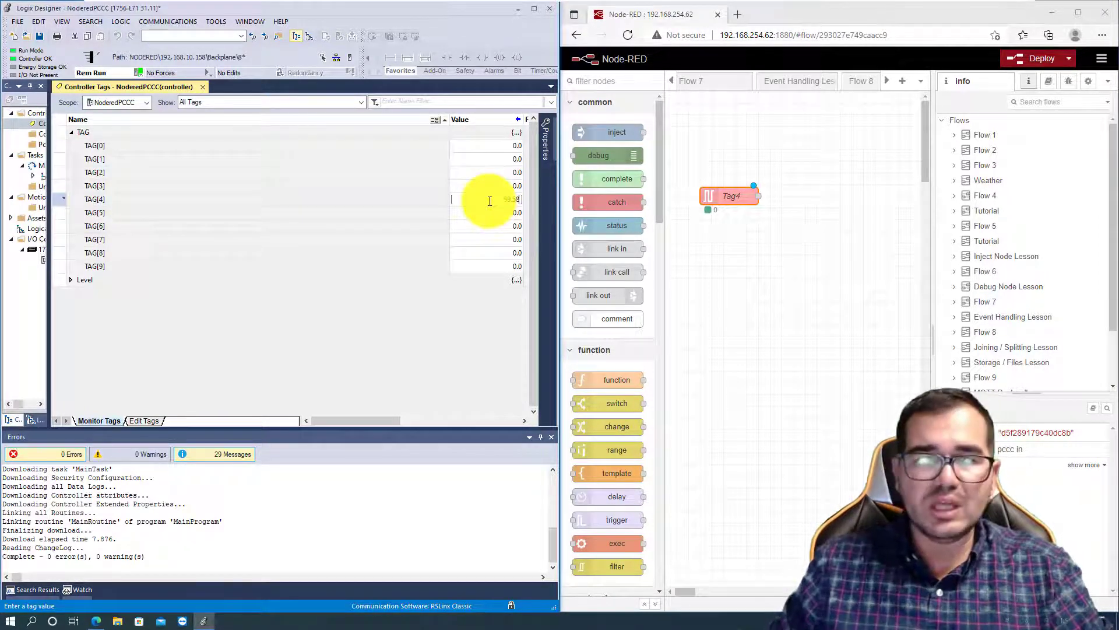
pyautogui.write('99.58')
pyautogui.press('Return')
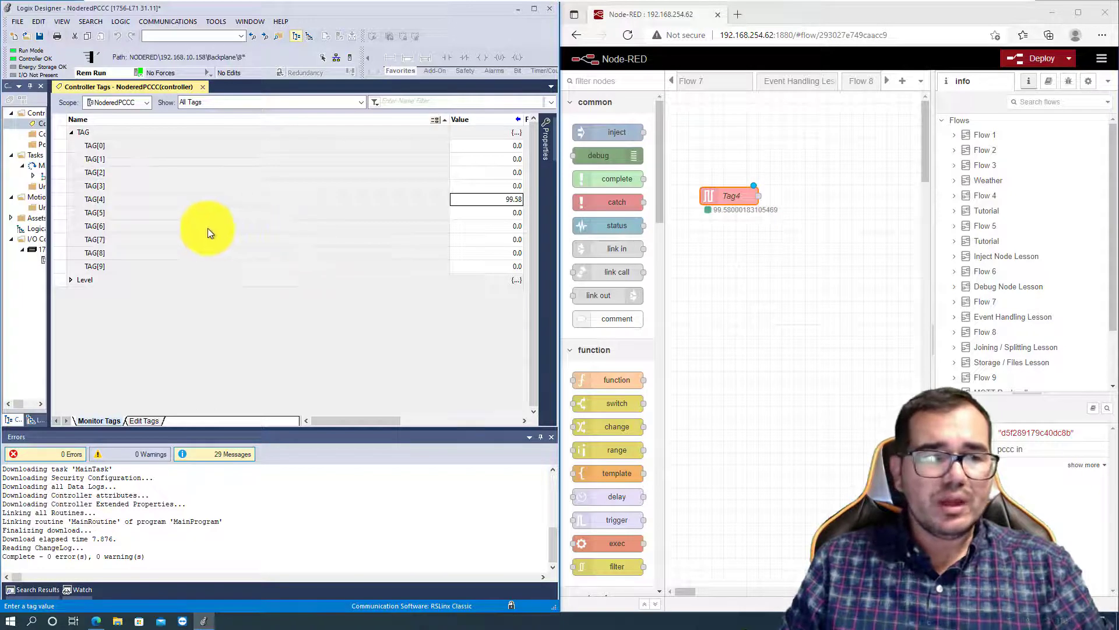
# - In Node-RED, duplicate the Tag4 pccc in node and place the copy directly below the original
pyautogui.click(772, 245)
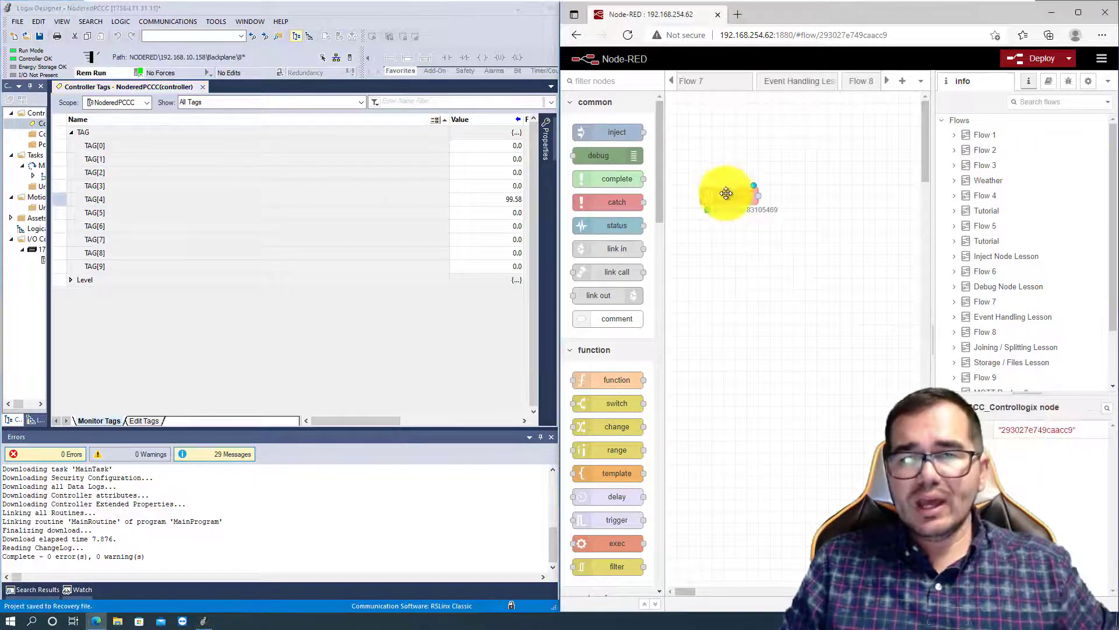
pyautogui.hotkey('ctrl', 'c')
pyautogui.hotkey('ctrl', 'v')
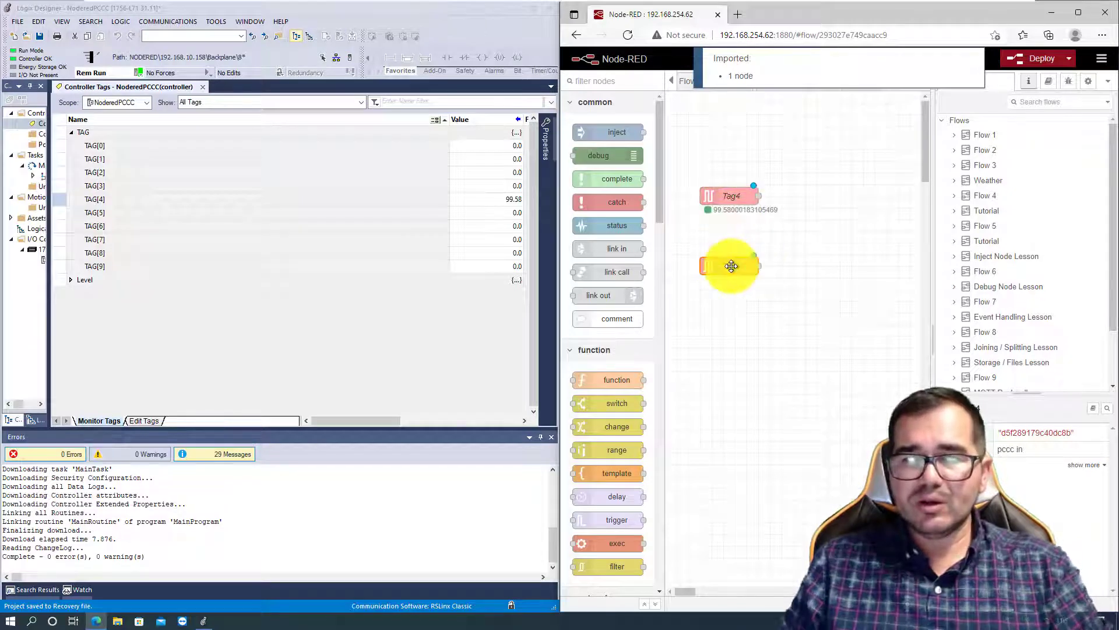
pyautogui.click(729, 263)
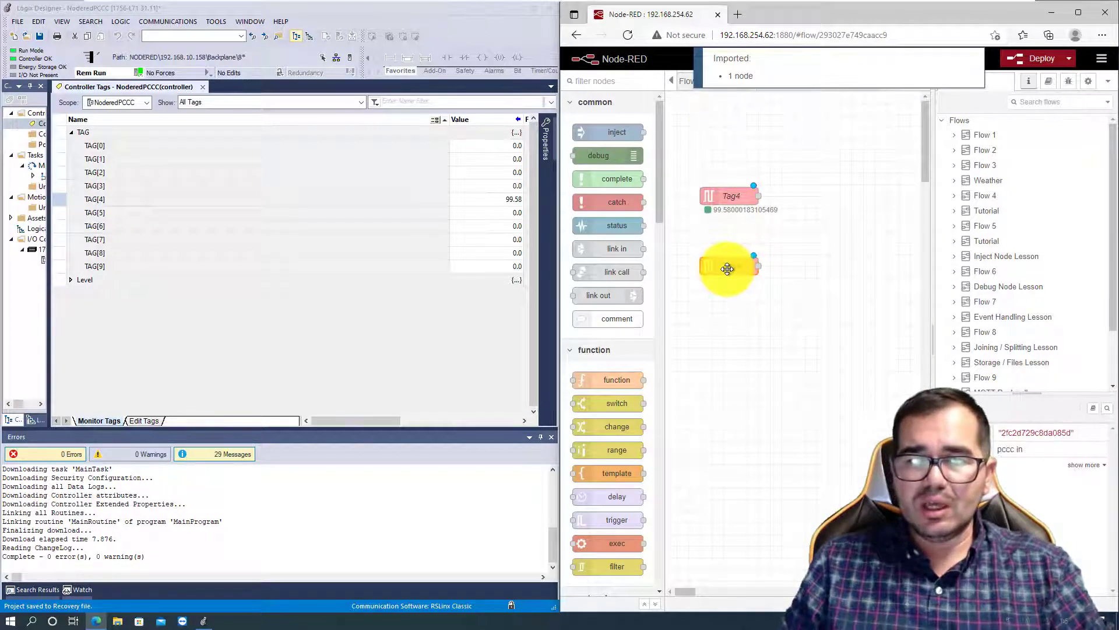
# - Add a variable with address F8:5 named Tag5 to the Node_Red_CPU endpoint, starting from the duplicated pccc in node
pyautogui.doubleClick(727, 268)
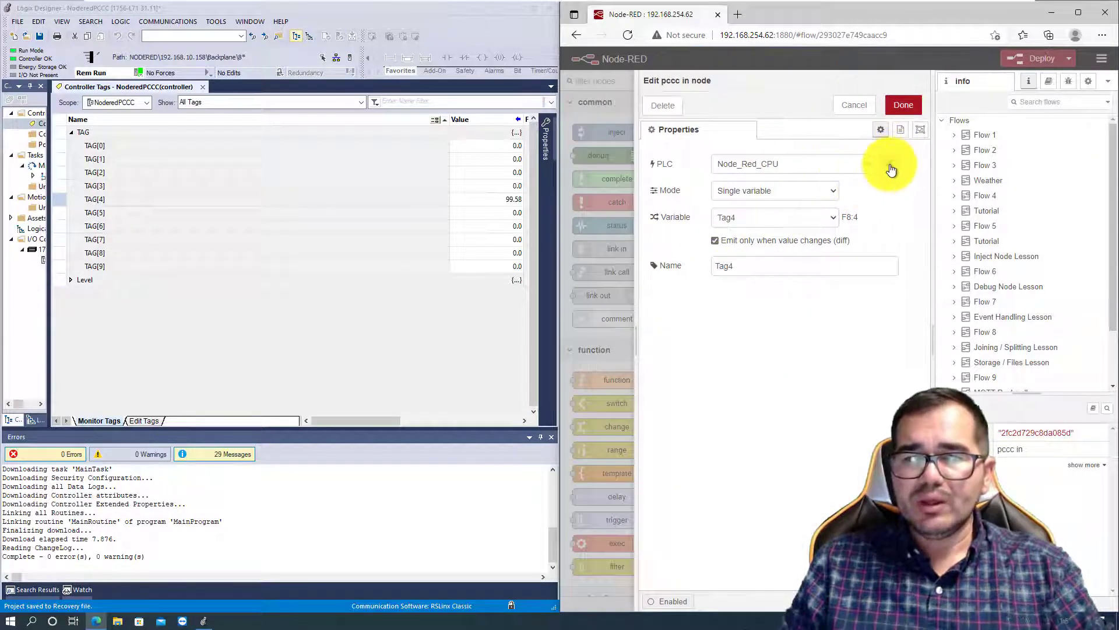
pyautogui.click(896, 164)
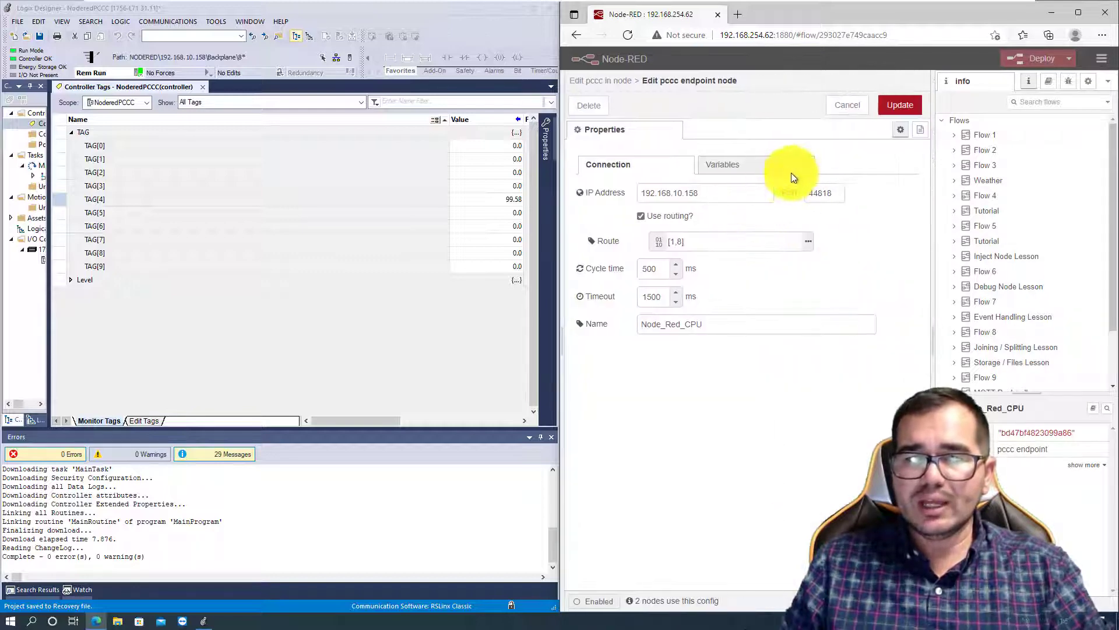
pyautogui.click(729, 166)
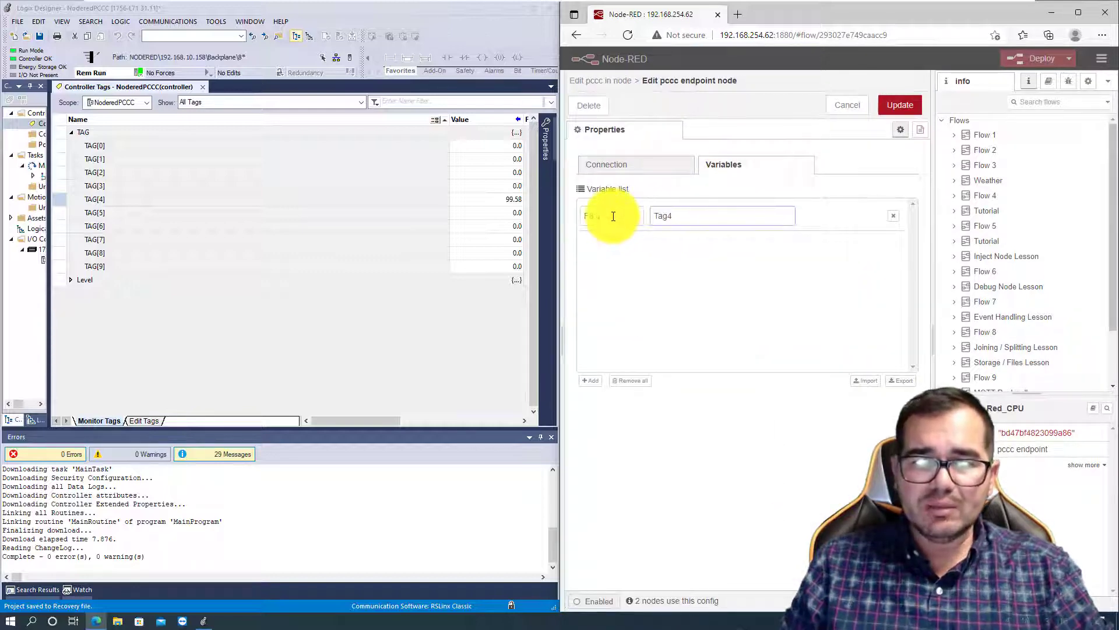
pyautogui.click(593, 383)
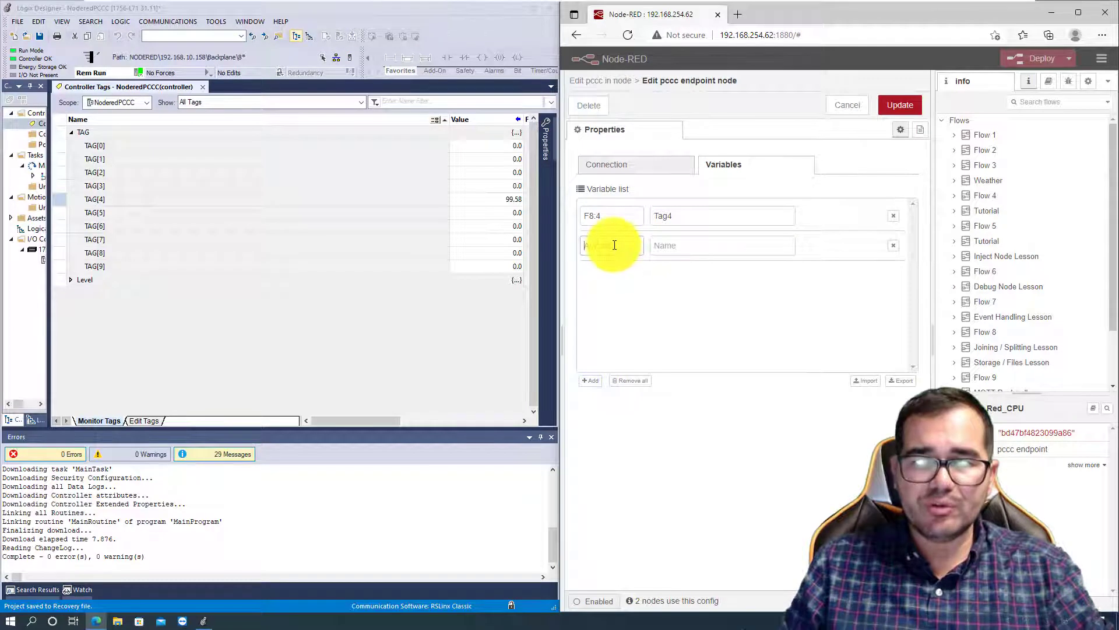
pyautogui.click(615, 245)
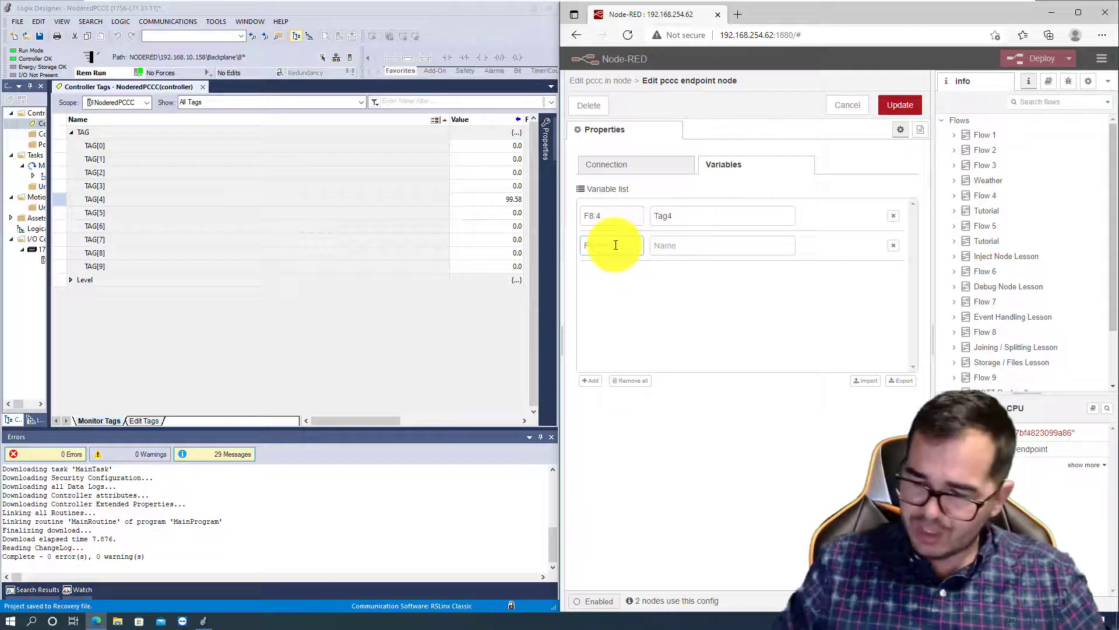
pyautogui.write('F8:5')
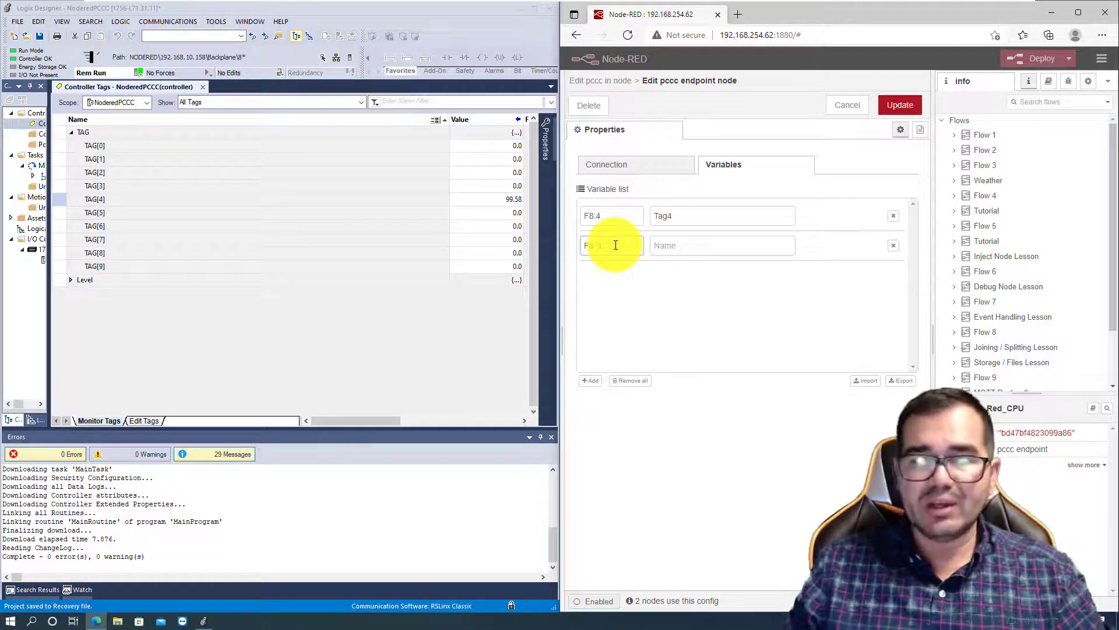
pyautogui.click(670, 246)
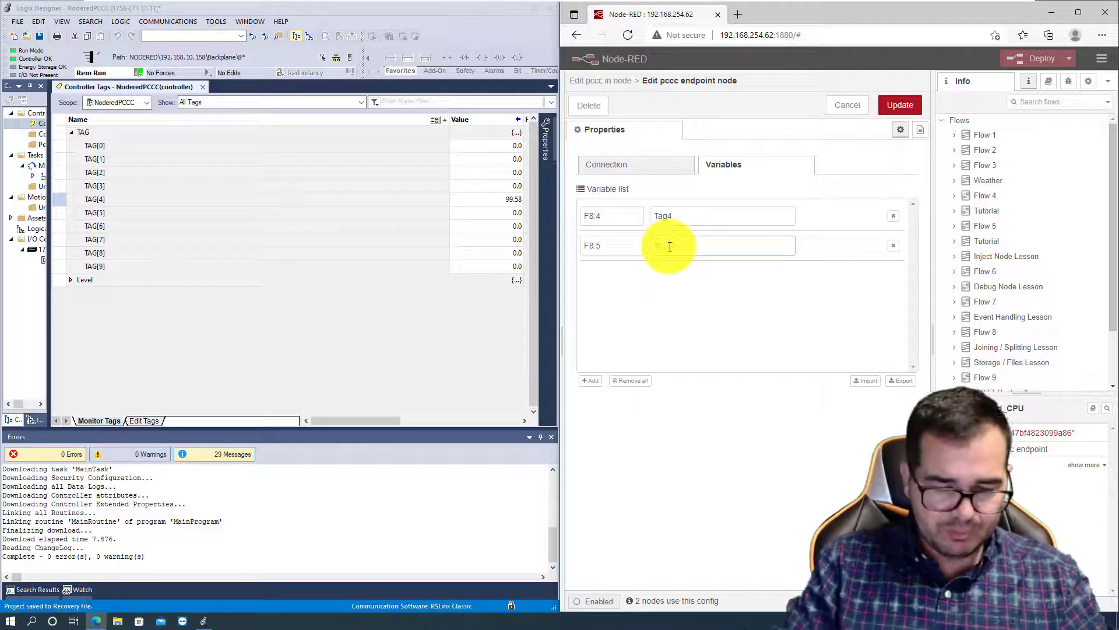
pyautogui.write('Tag5')
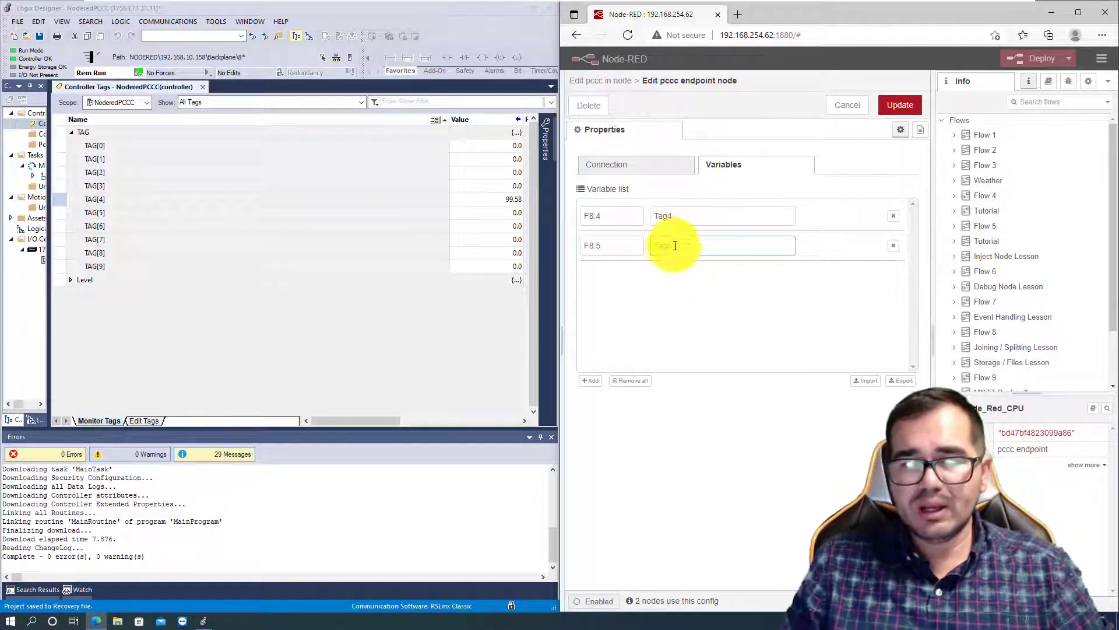
pyautogui.click(899, 107)
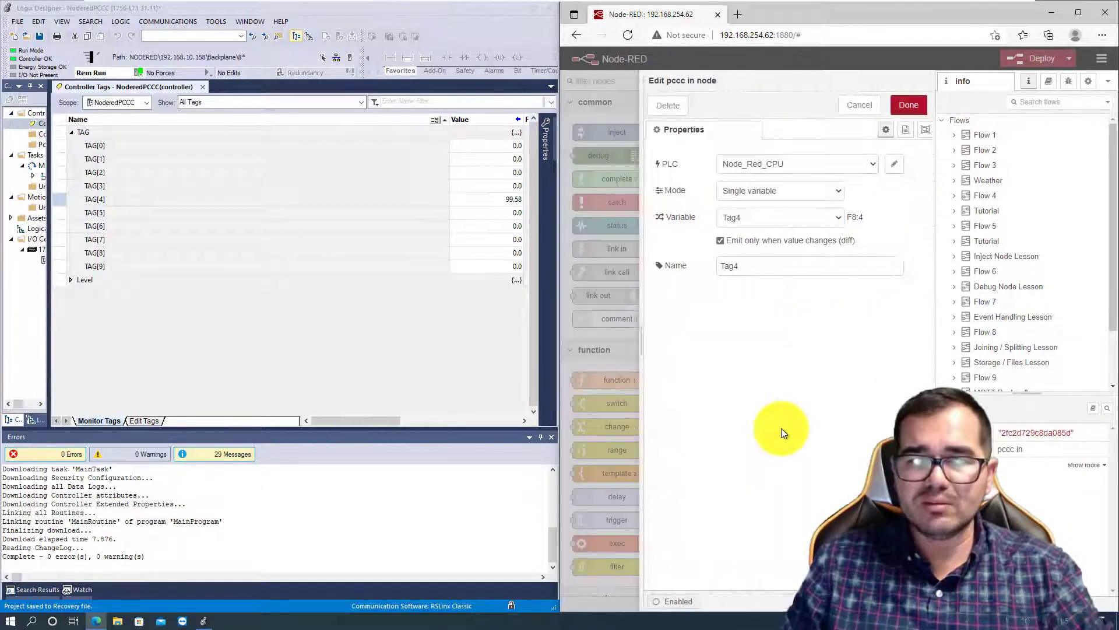
# - Assign the Tag5 variable to the duplicated pccc in node, name the node Tag5, and deploy the flow
pyautogui.click(837, 218)
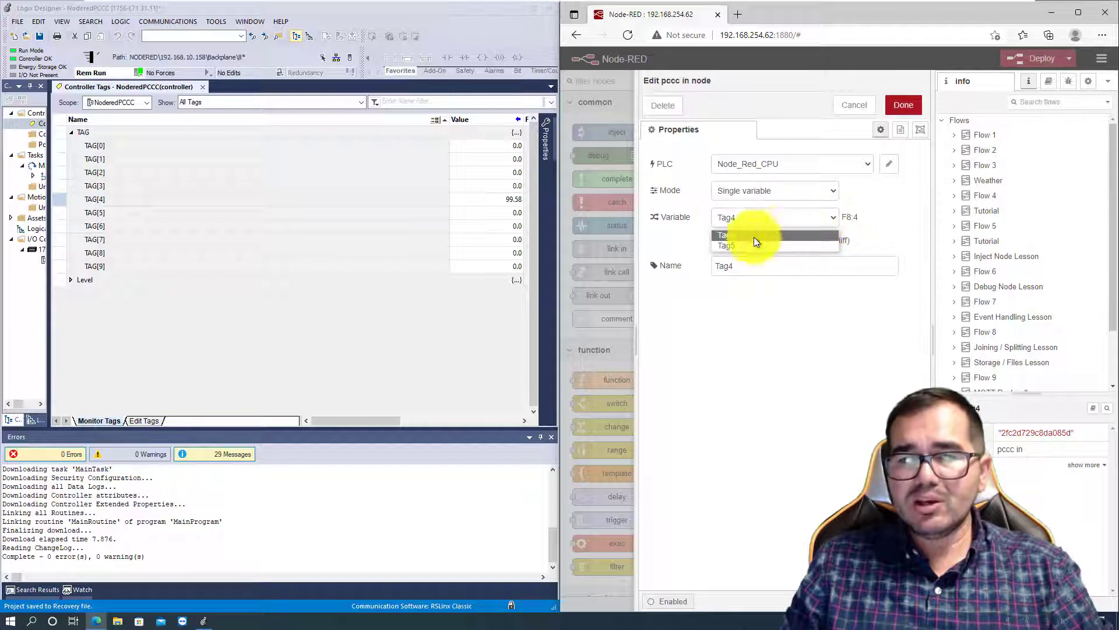
pyautogui.click(731, 247)
pyautogui.click(741, 267)
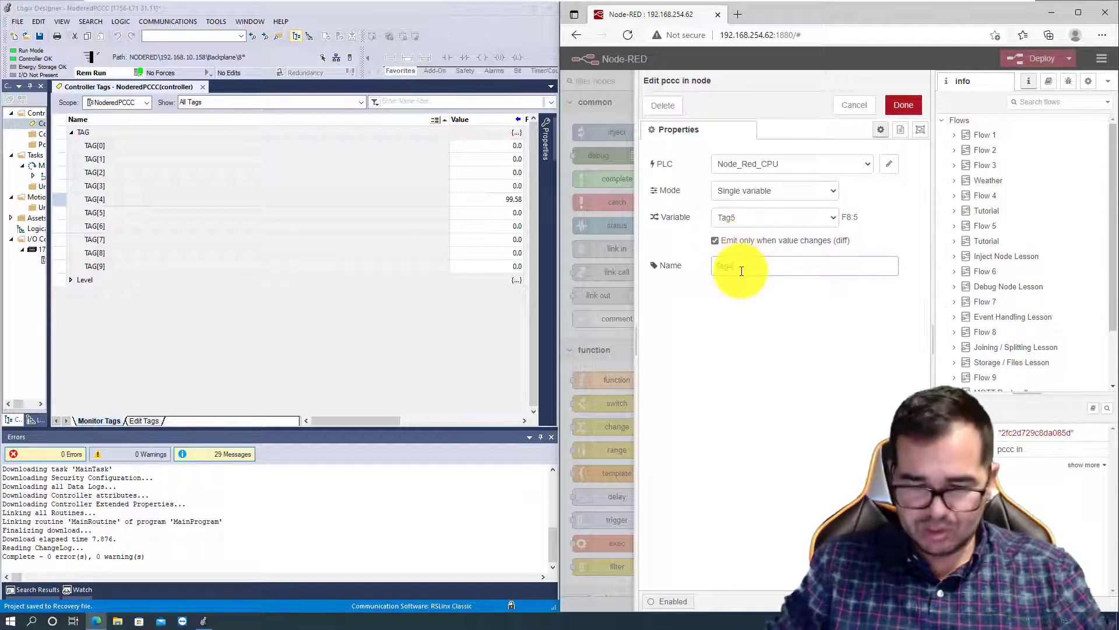
pyautogui.click(903, 106)
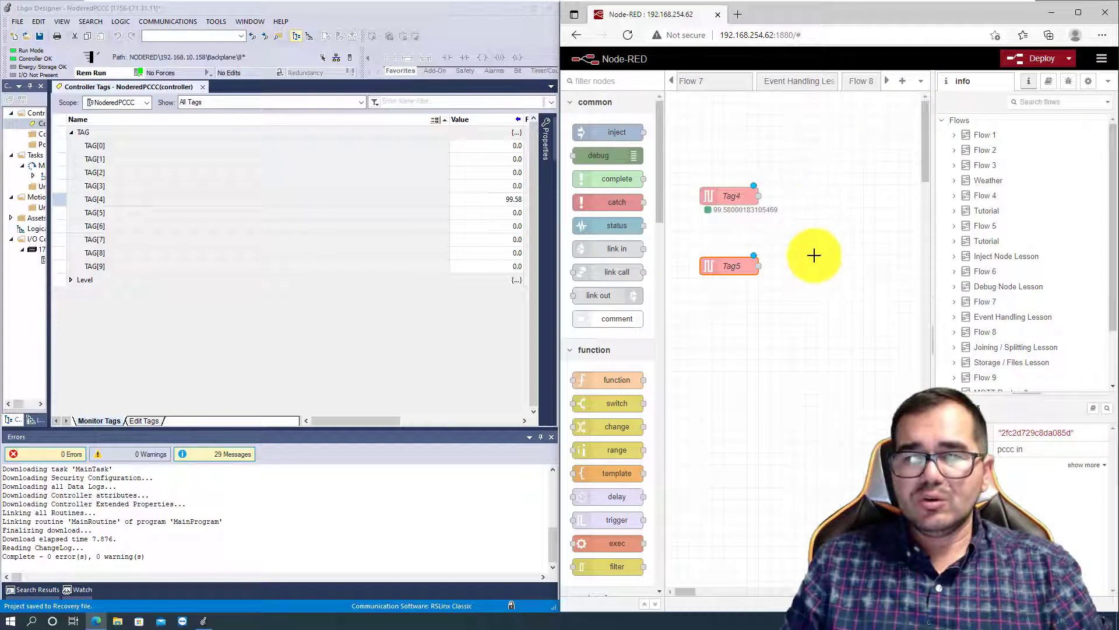
pyautogui.click(1034, 59)
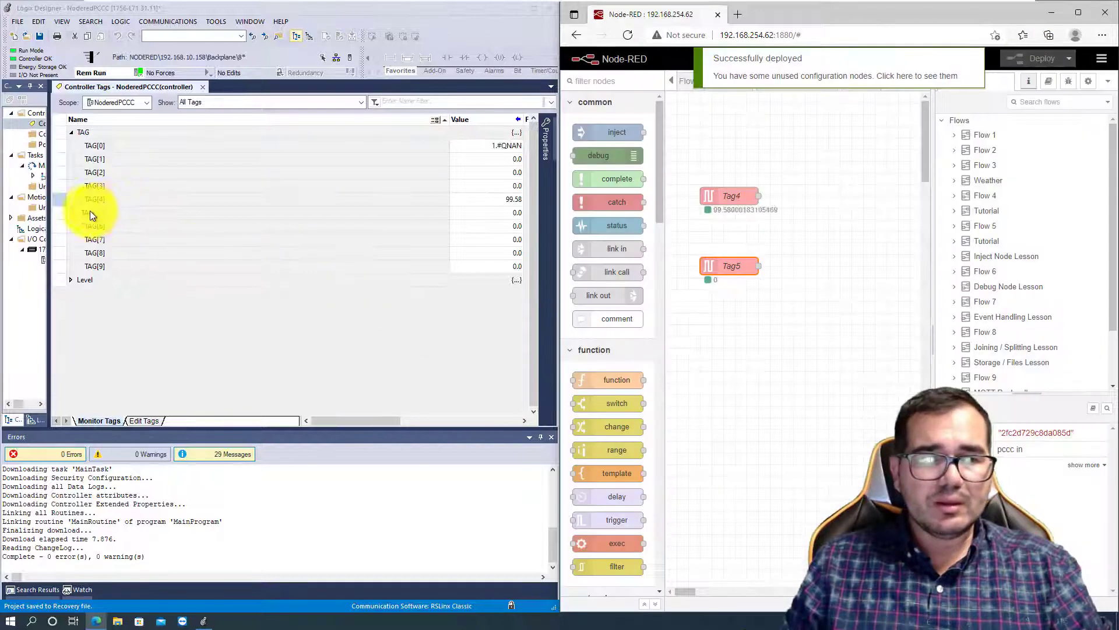
# - Switch to Logix Designer and set the value of TAG[5] to 101.57
pyautogui.doubleClick(509, 212)
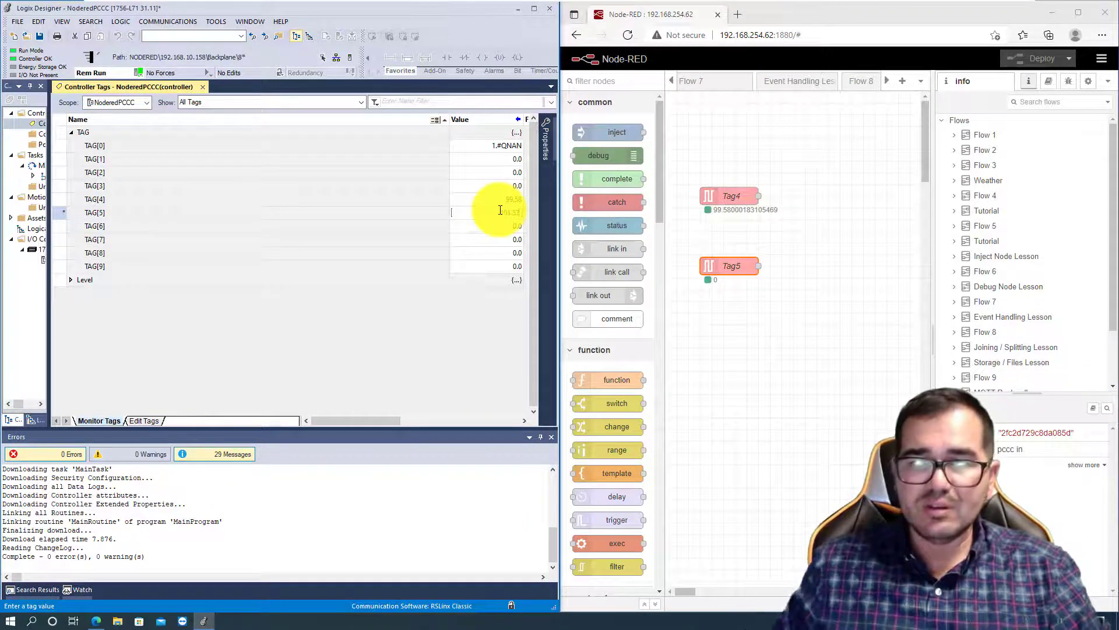
pyautogui.write('101.57')
pyautogui.press('Return')
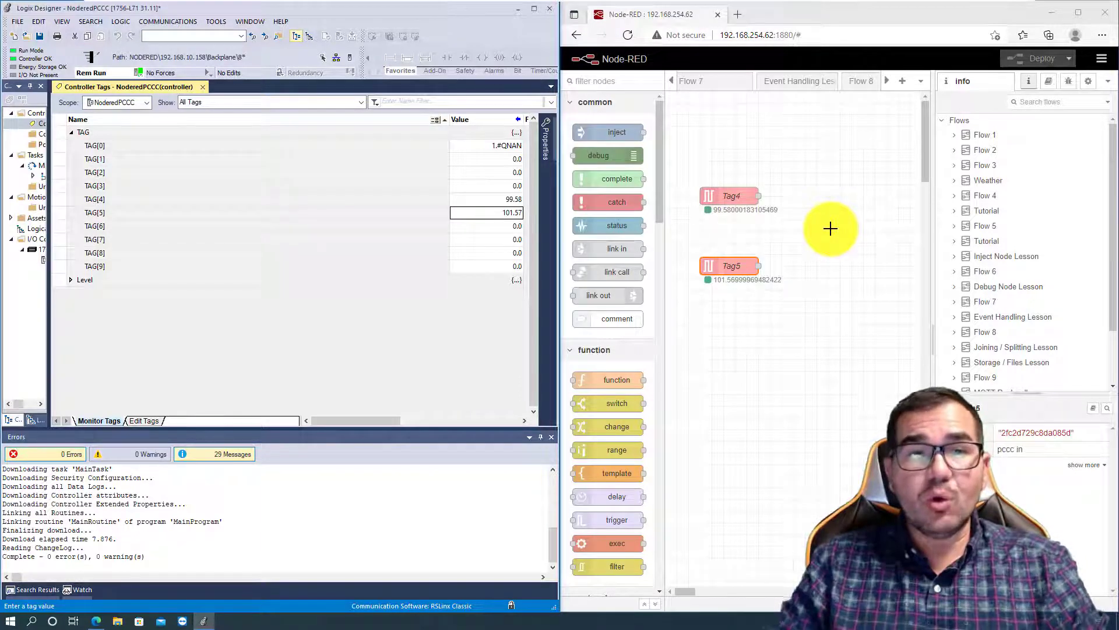
# - Review which file numbers the Level and TAG arrays use in the PLC/SLC mapping, leaving the mapping as it is
pyautogui.click(118, 21)
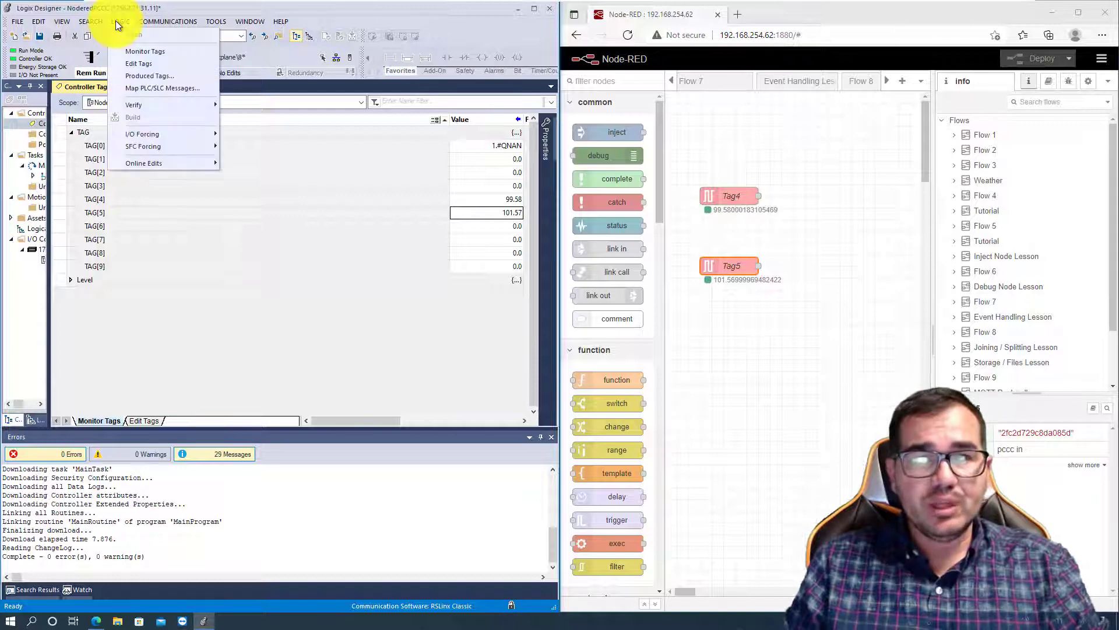
pyautogui.click(171, 87)
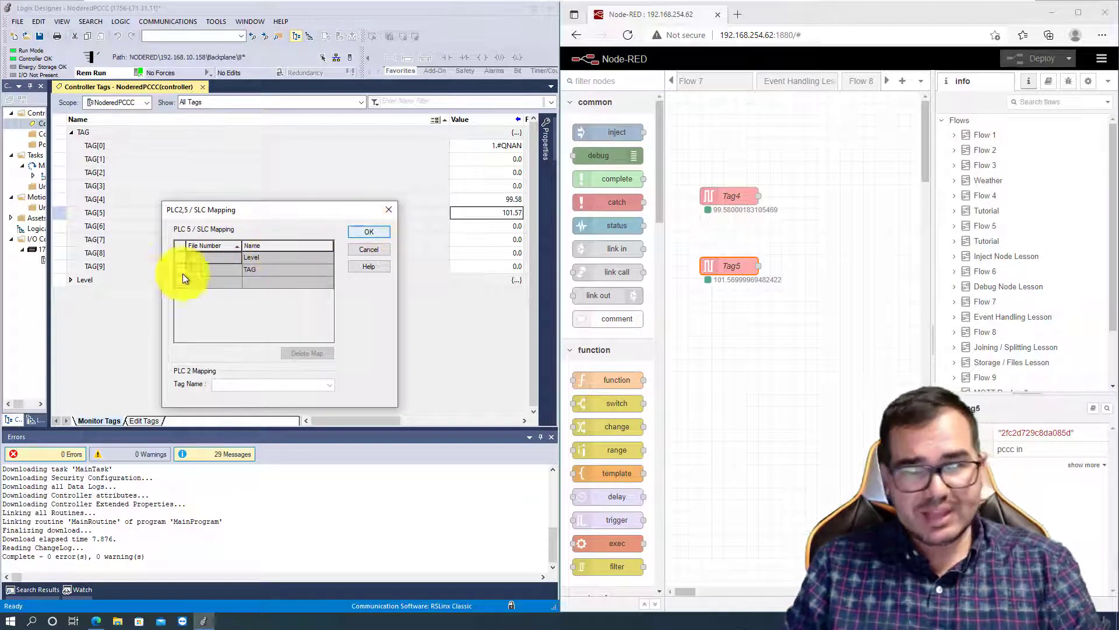
pyautogui.click(367, 232)
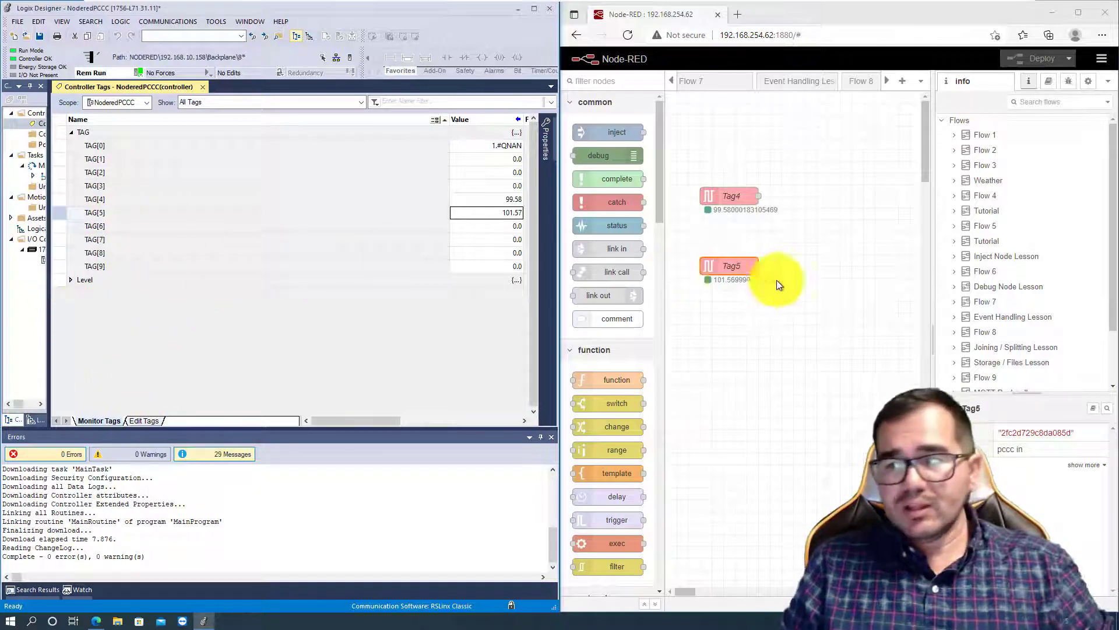
# - In Node-RED, duplicate the Tag5 pccc in node and place the copy below the original
pyautogui.click(736, 269)
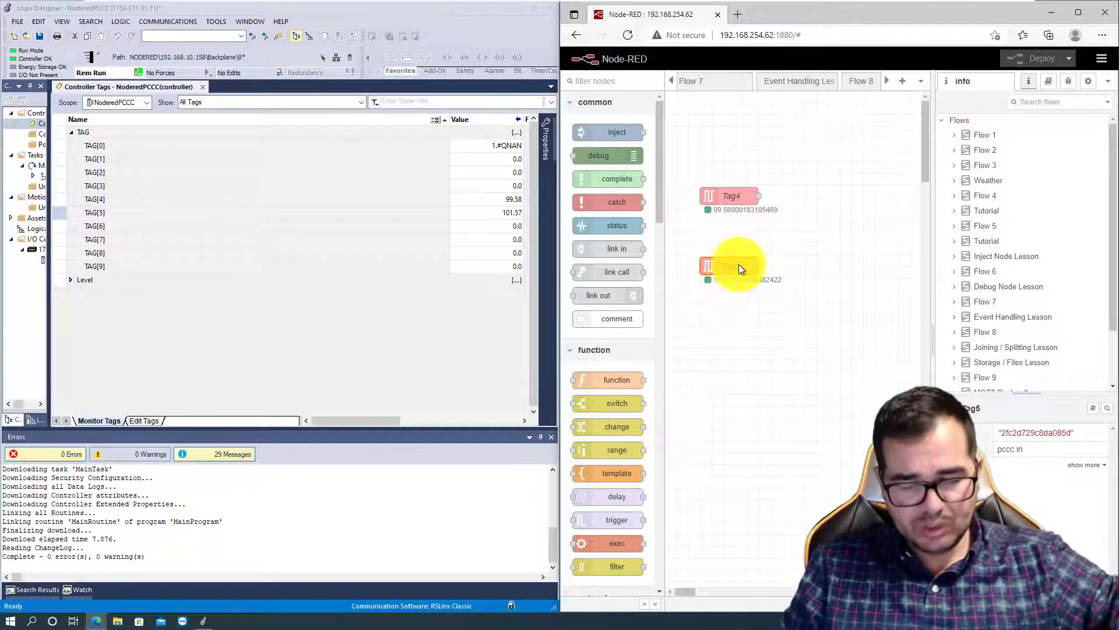
pyautogui.hotkey('ctrl', 'c')
pyautogui.hotkey('ctrl', 'v')
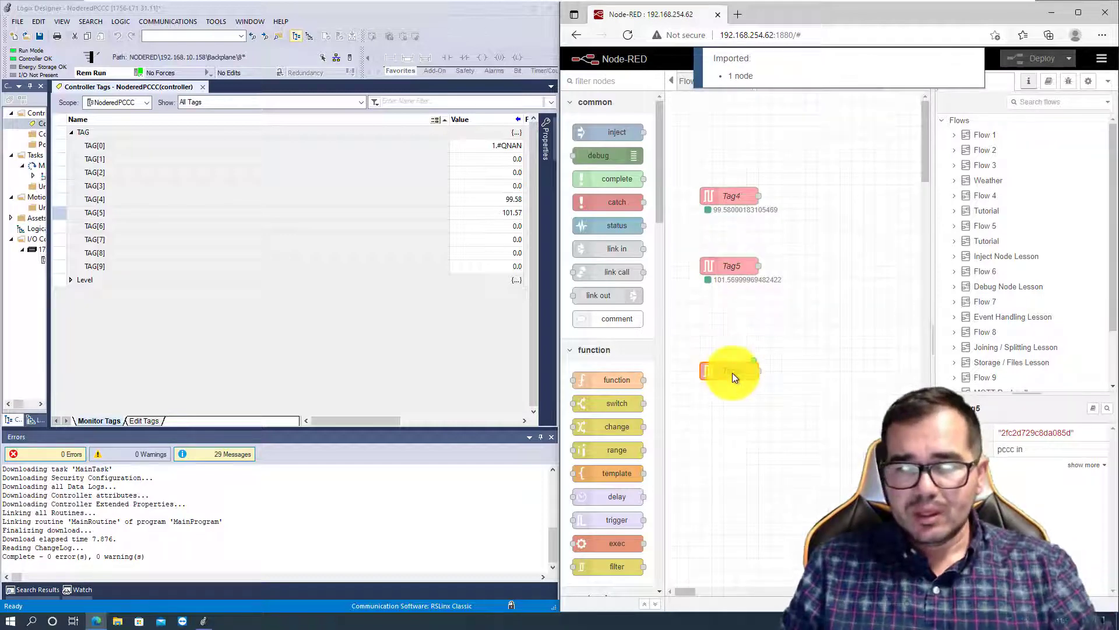
pyautogui.click(734, 371)
# - Add a variable with address N7:0 named N1 to the Node_Red_CPU endpoint from the new copy's settings
pyautogui.doubleClick(737, 371)
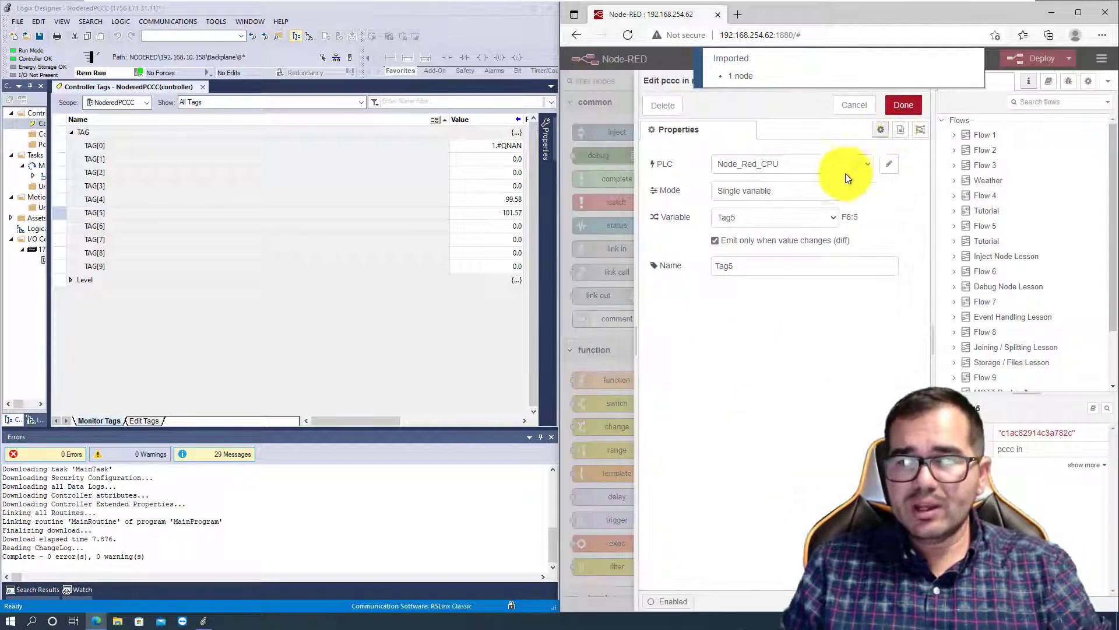
pyautogui.click(896, 164)
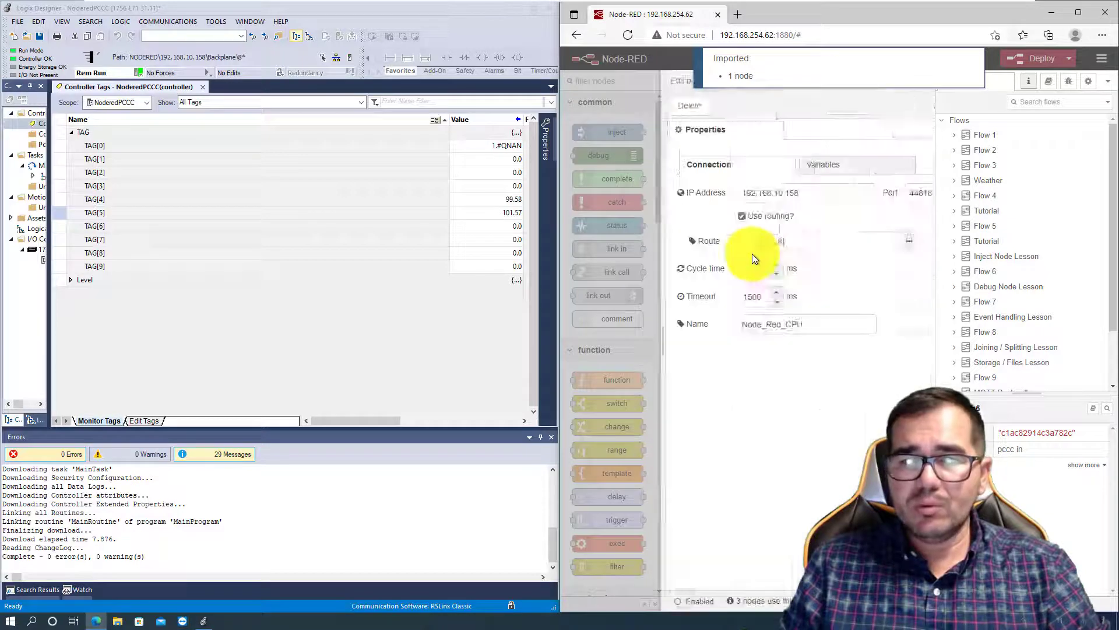
pyautogui.click(750, 166)
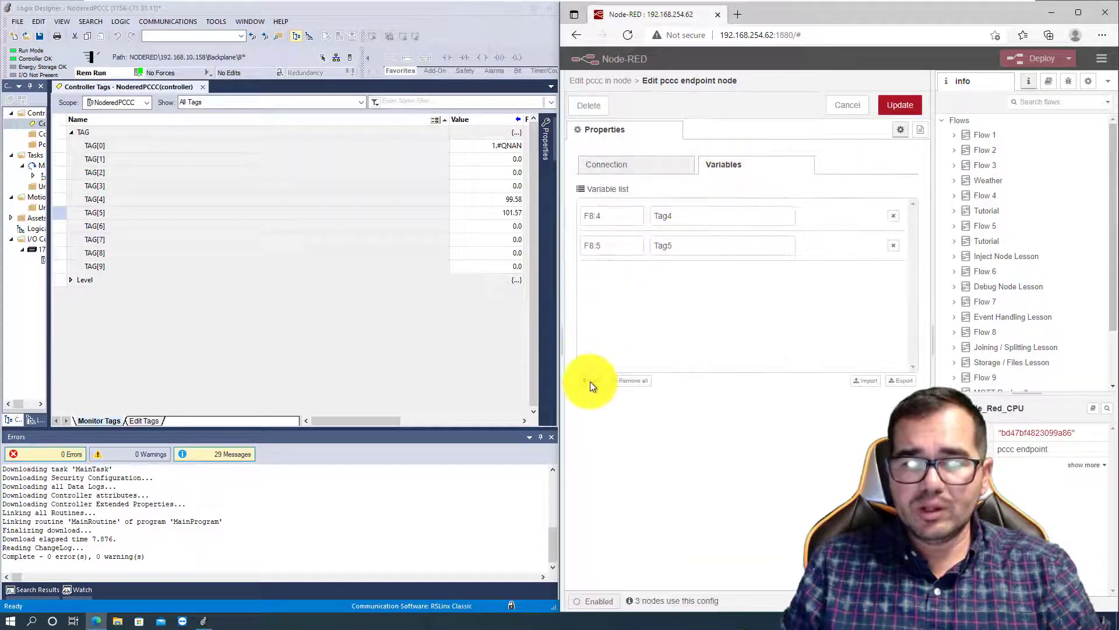
pyautogui.click(613, 275)
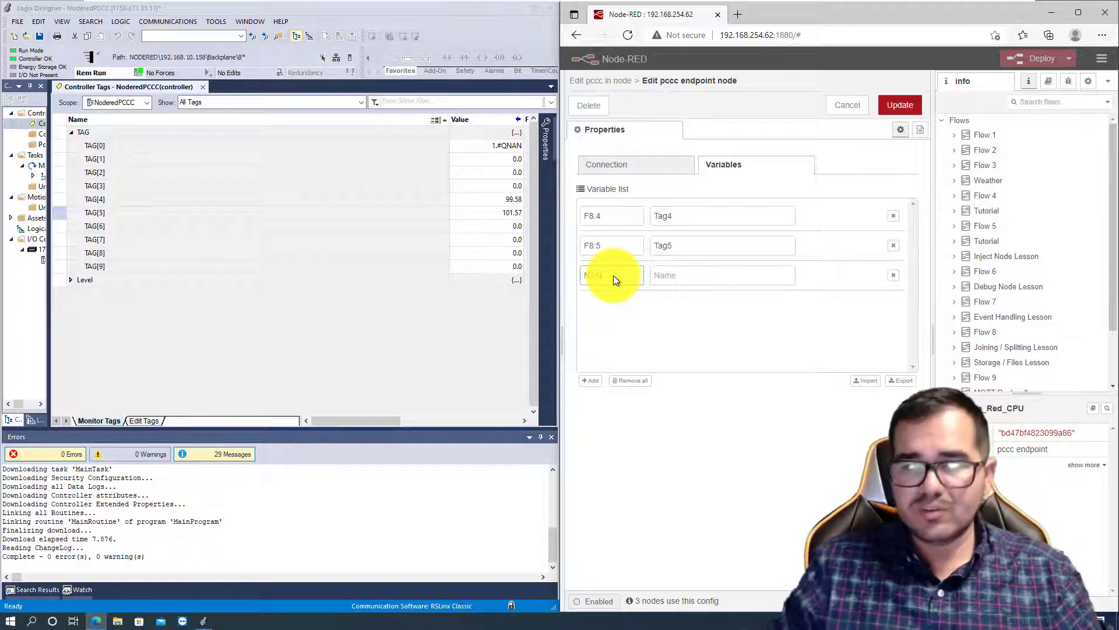
pyautogui.write('N7:0')
pyautogui.click(674, 281)
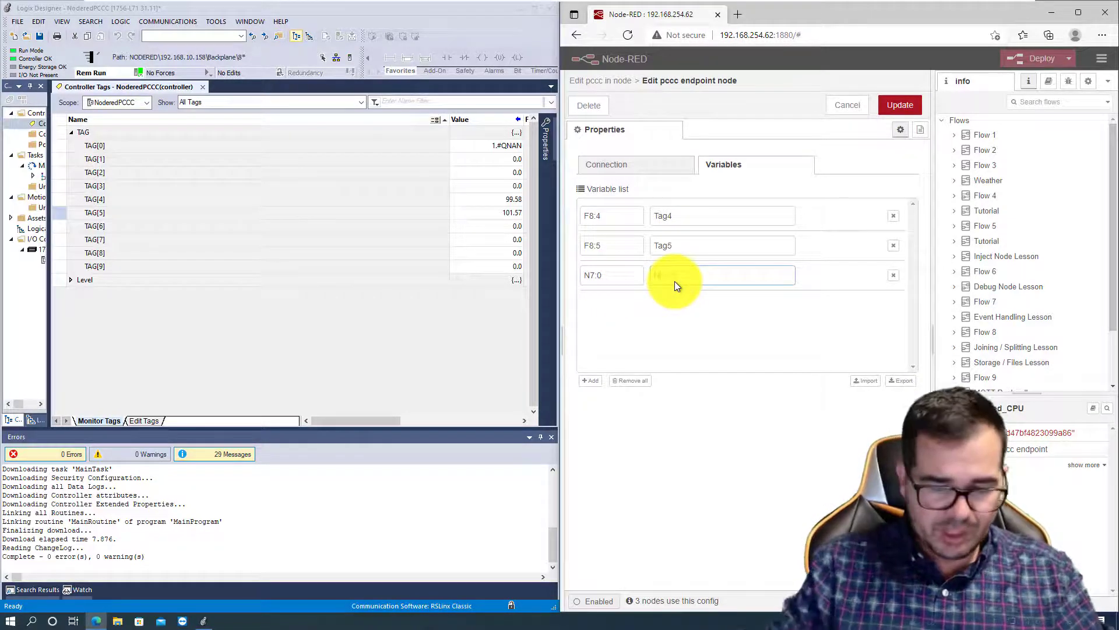
pyautogui.write('N7')
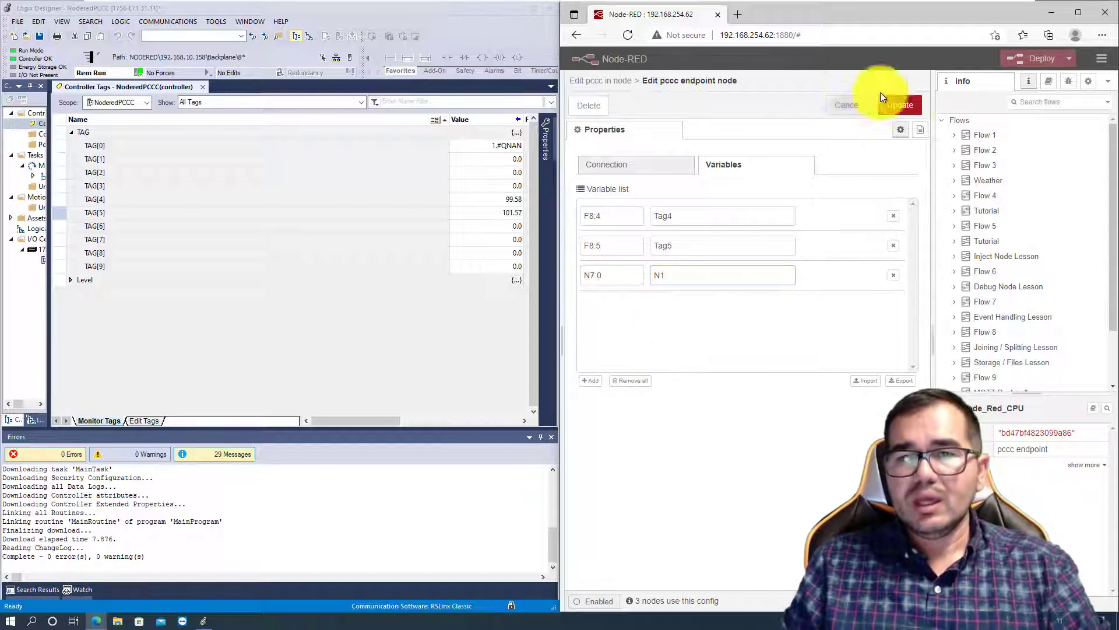
pyautogui.click(905, 102)
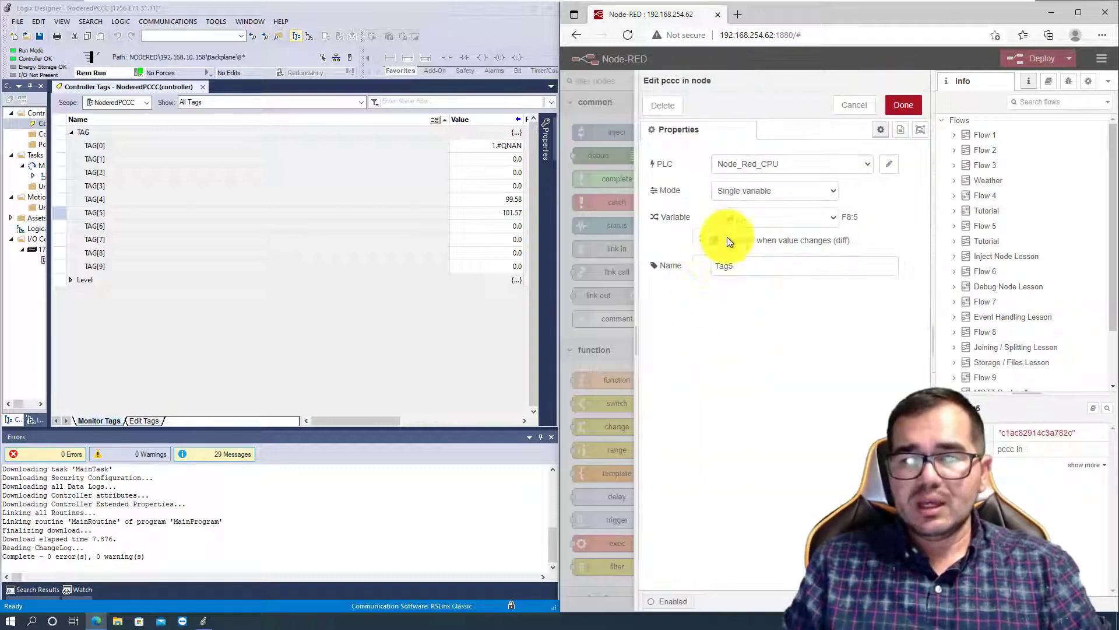
# - Assign the N1 variable to the newest pccc in node, rename the node N1, and deploy the flow
pyautogui.click(833, 216)
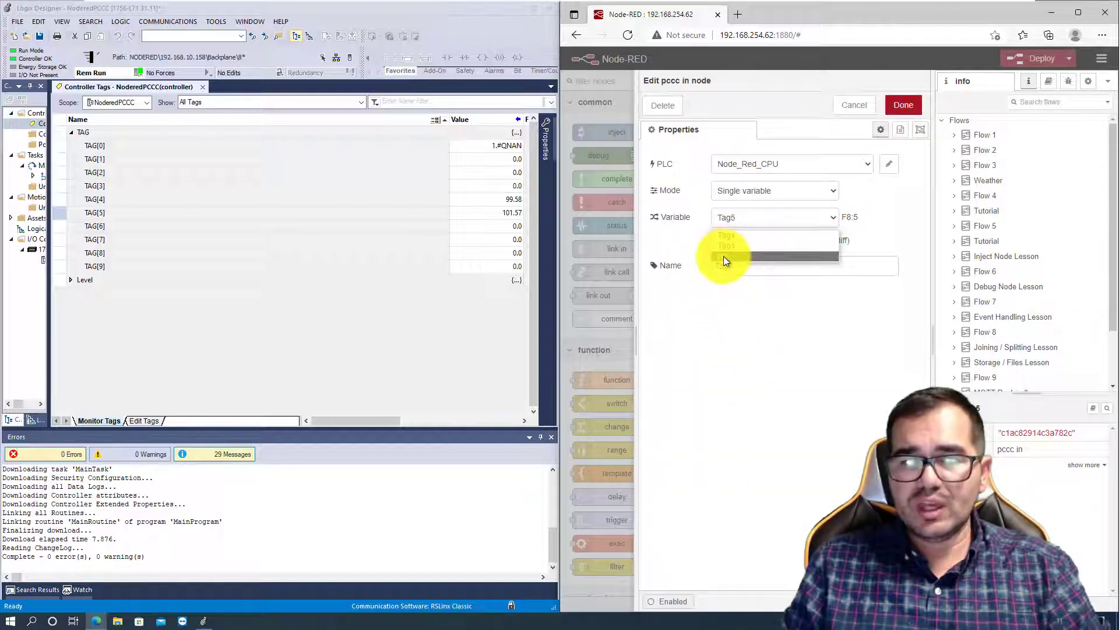
pyautogui.click(723, 256)
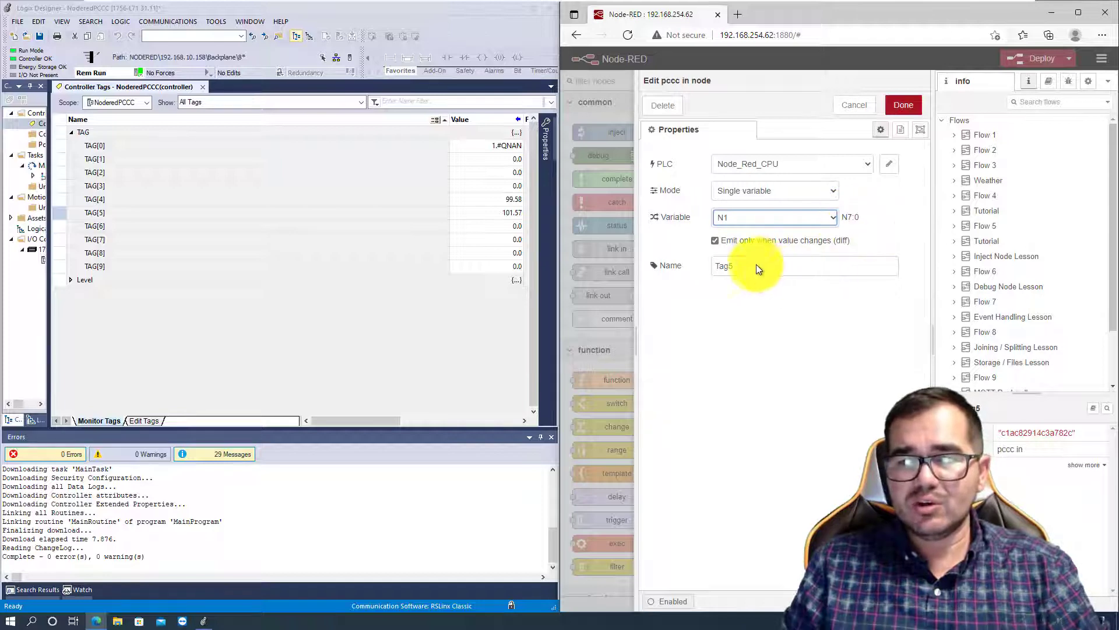
pyautogui.click(670, 267)
pyautogui.write('N1')
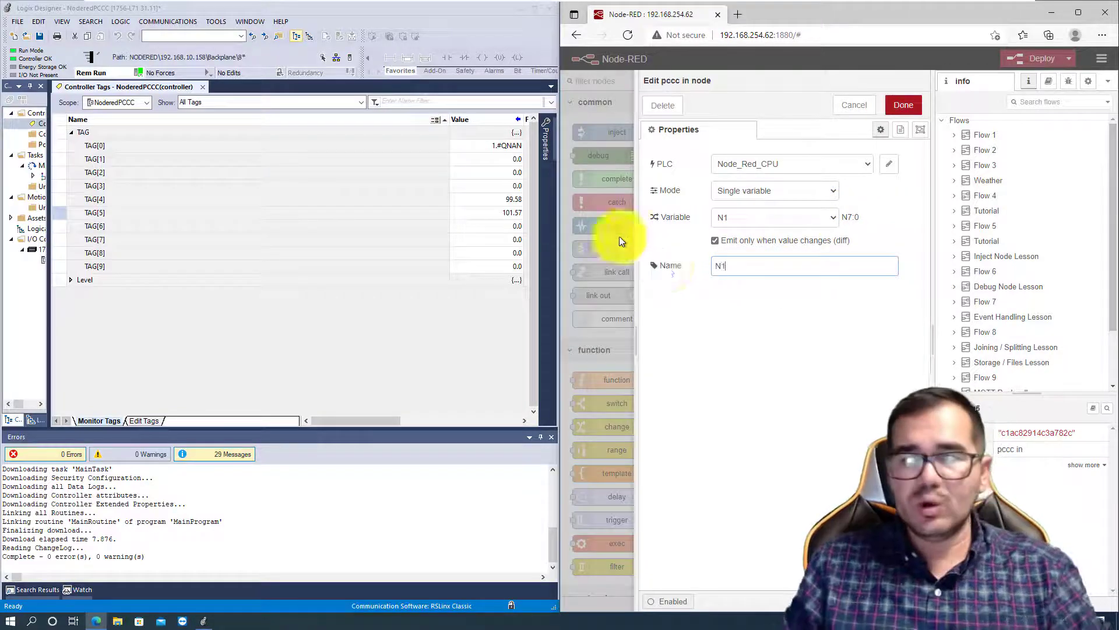
pyautogui.click(904, 105)
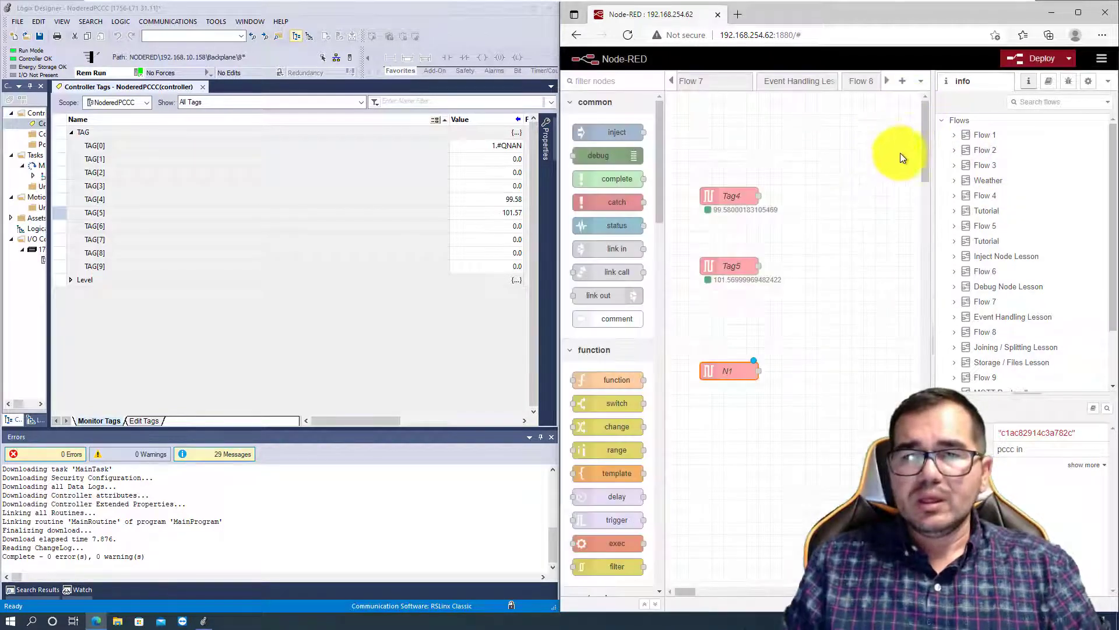
pyautogui.click(1036, 58)
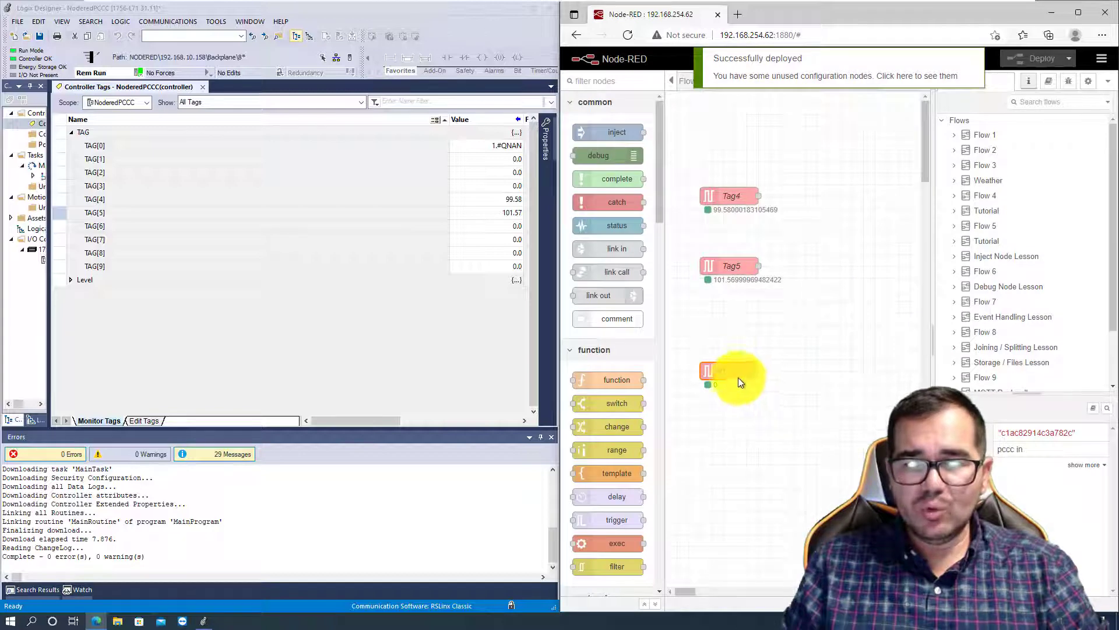
# - In Logix Designer, expand the Level array in the controller tags and set Level[0] to 1528
pyautogui.click(71, 280)
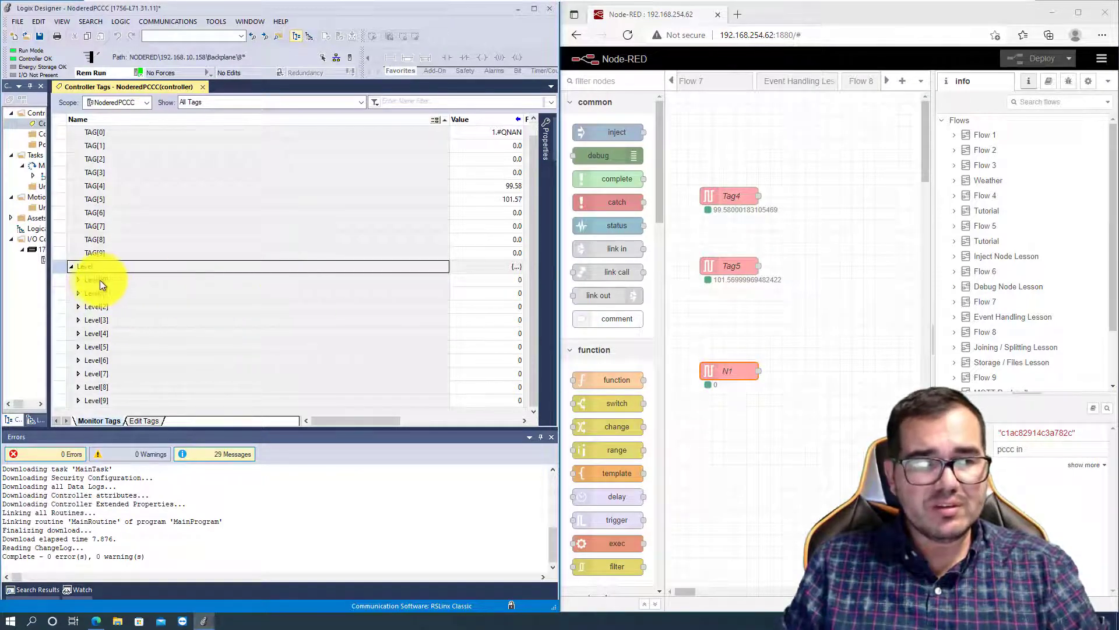
pyautogui.click(508, 280)
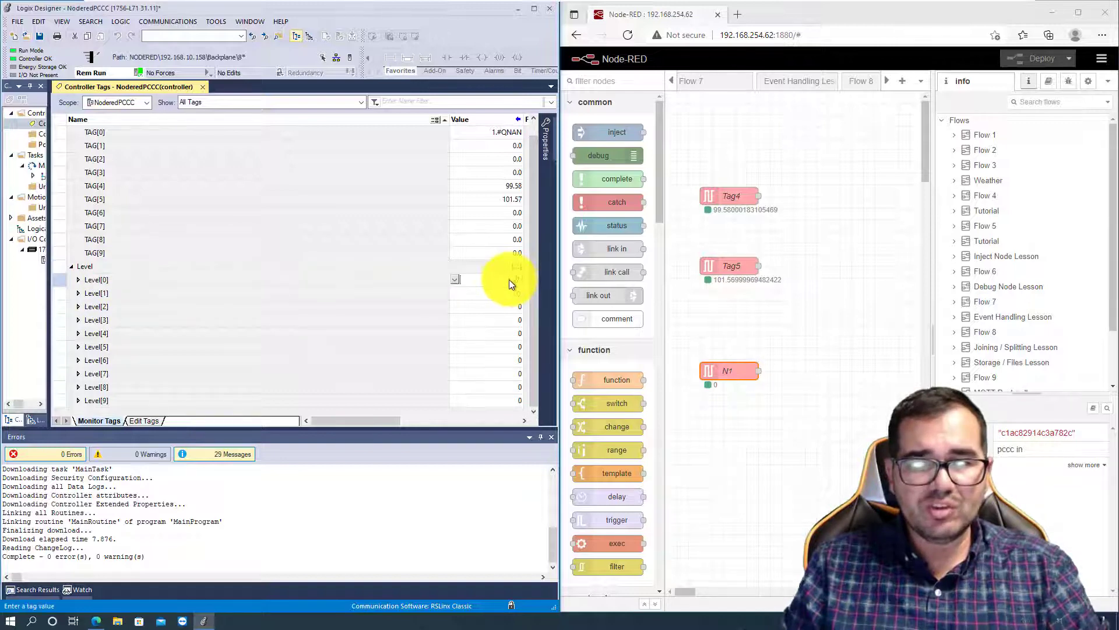
pyautogui.write('15')
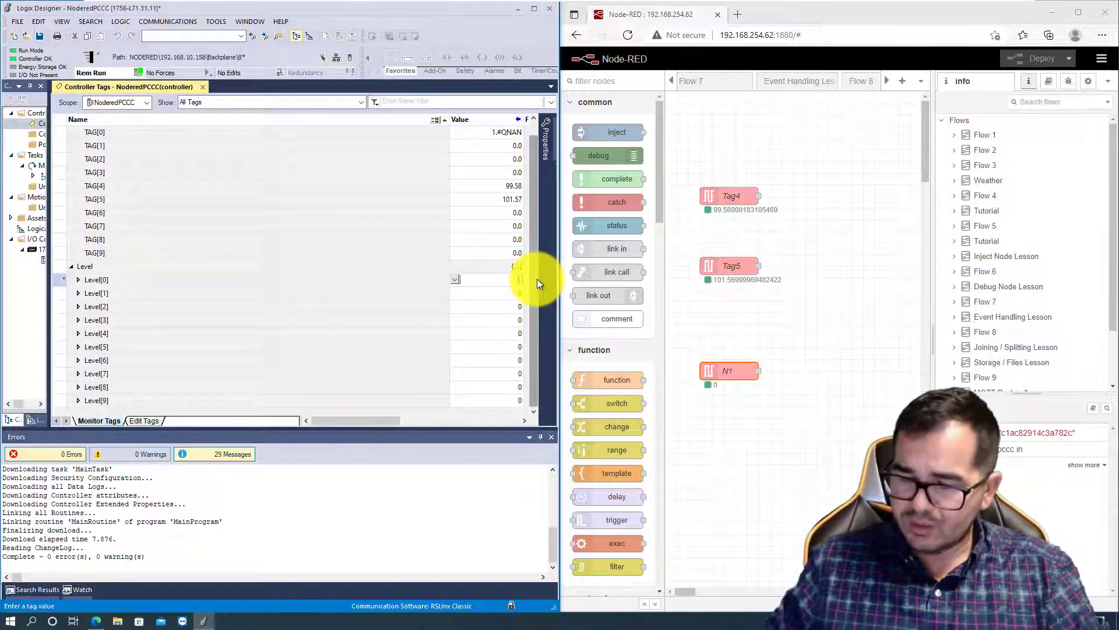
pyautogui.write('28')
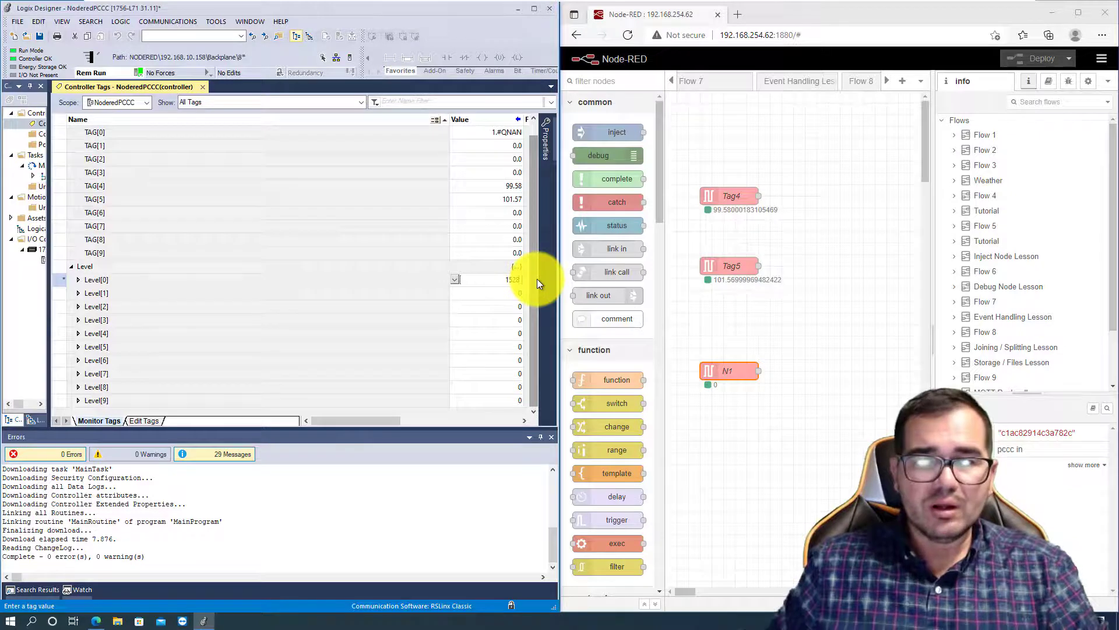
pyautogui.press('Return')
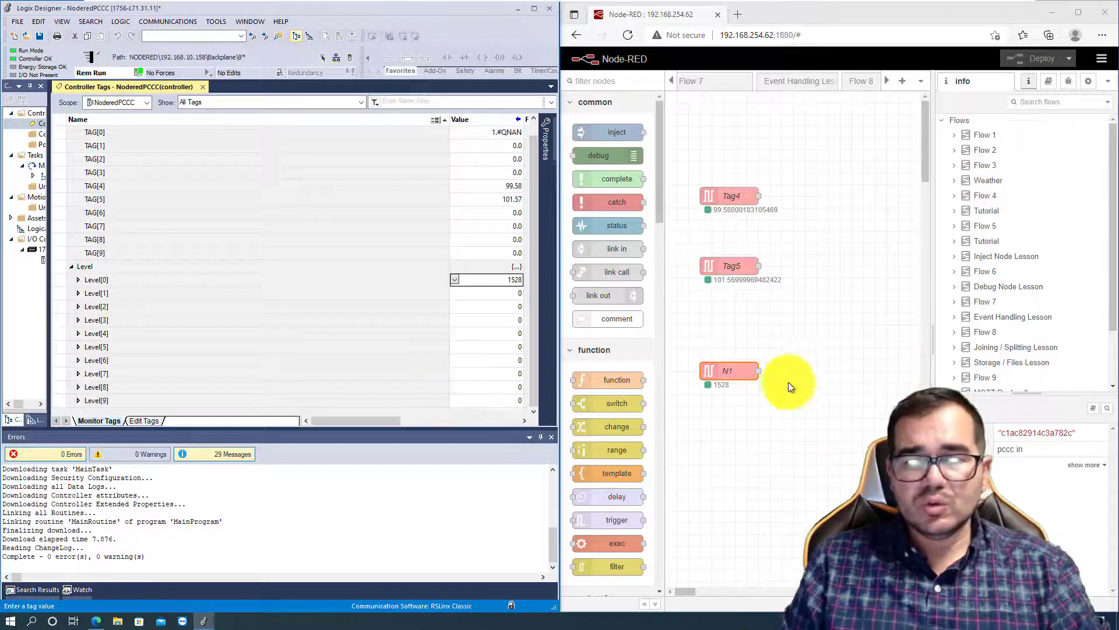
# - In Node-RED, duplicate the N1 pccc in node and place the copy directly below the original
pyautogui.click(736, 369)
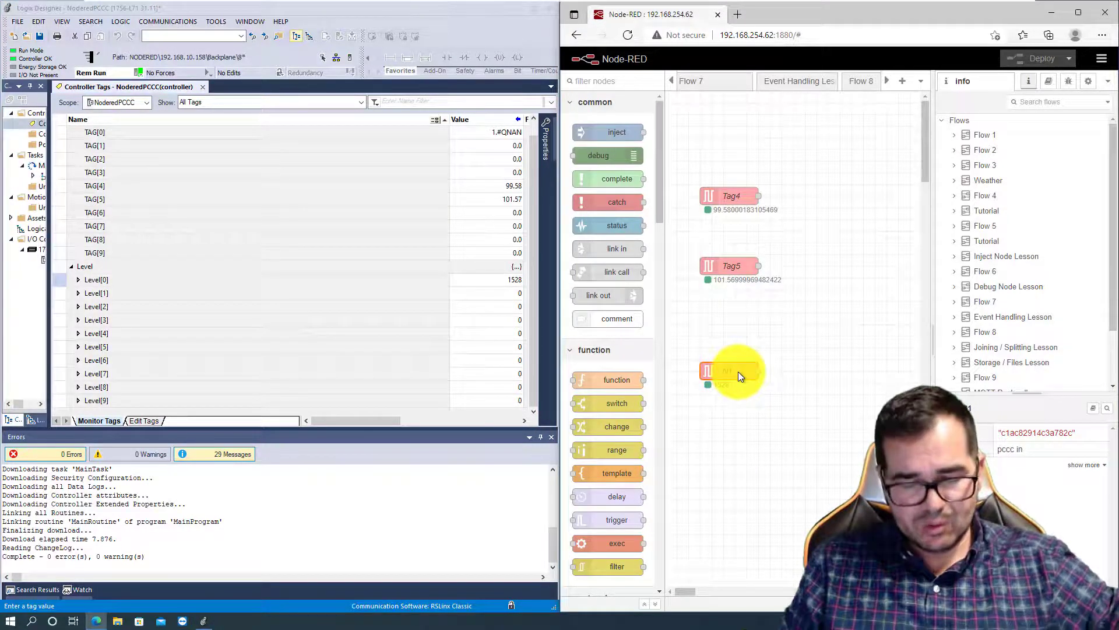
pyautogui.hotkey('ctrl', 'c')
pyautogui.hotkey('ctrl', 'v')
pyautogui.click(736, 432)
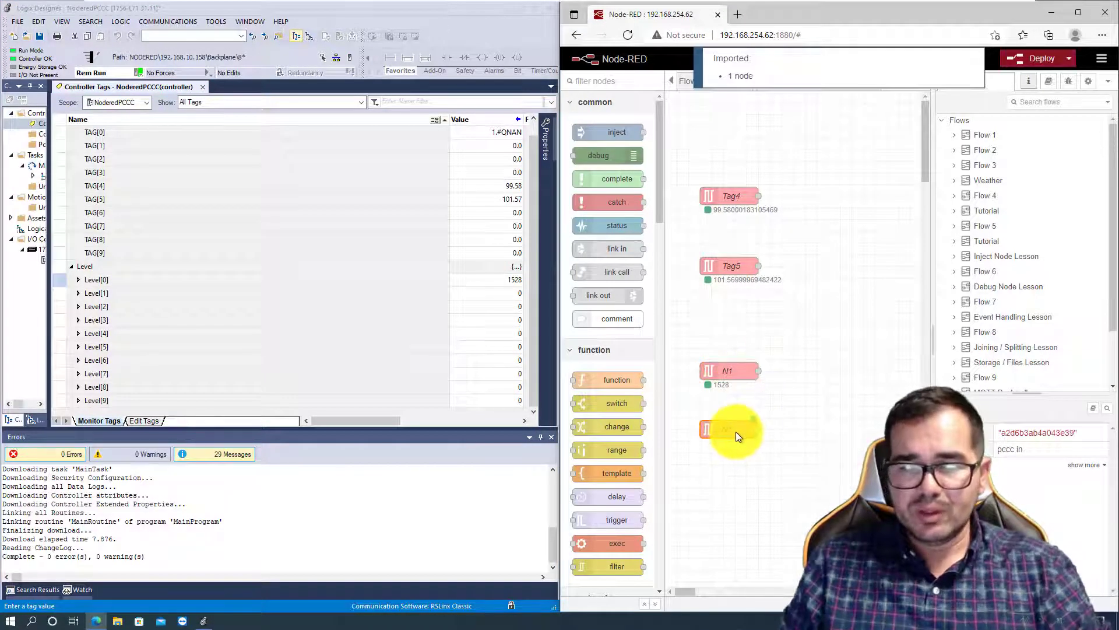
# - From the new copy's settings, add a variable with address N7:1 named N2 to the Node_Red_CPU endpoint
pyautogui.doubleClick(736, 431)
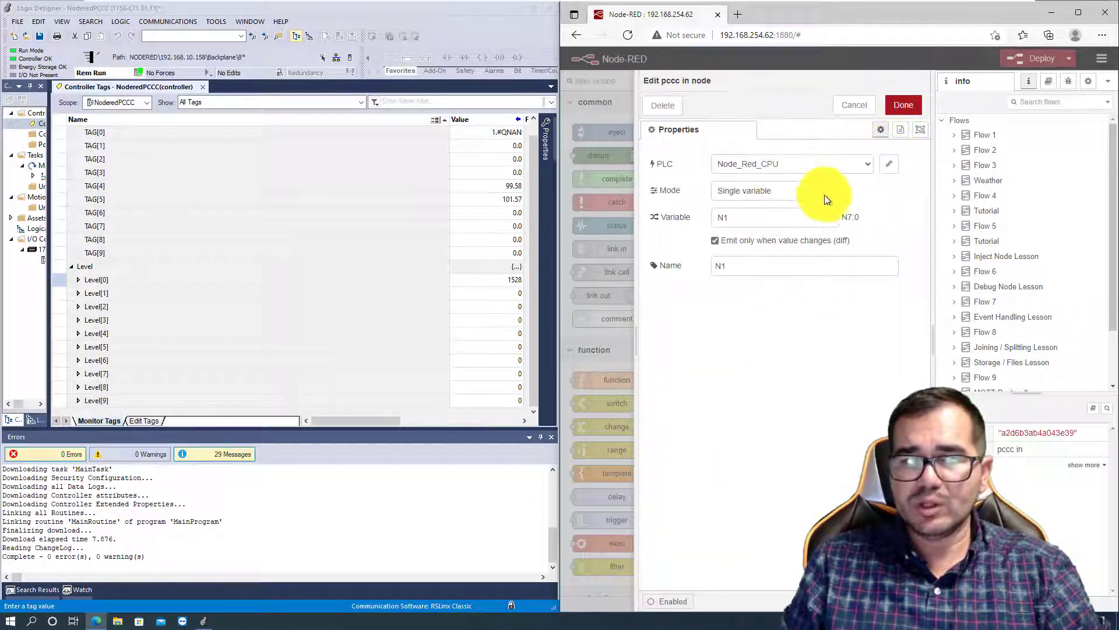
pyautogui.click(889, 163)
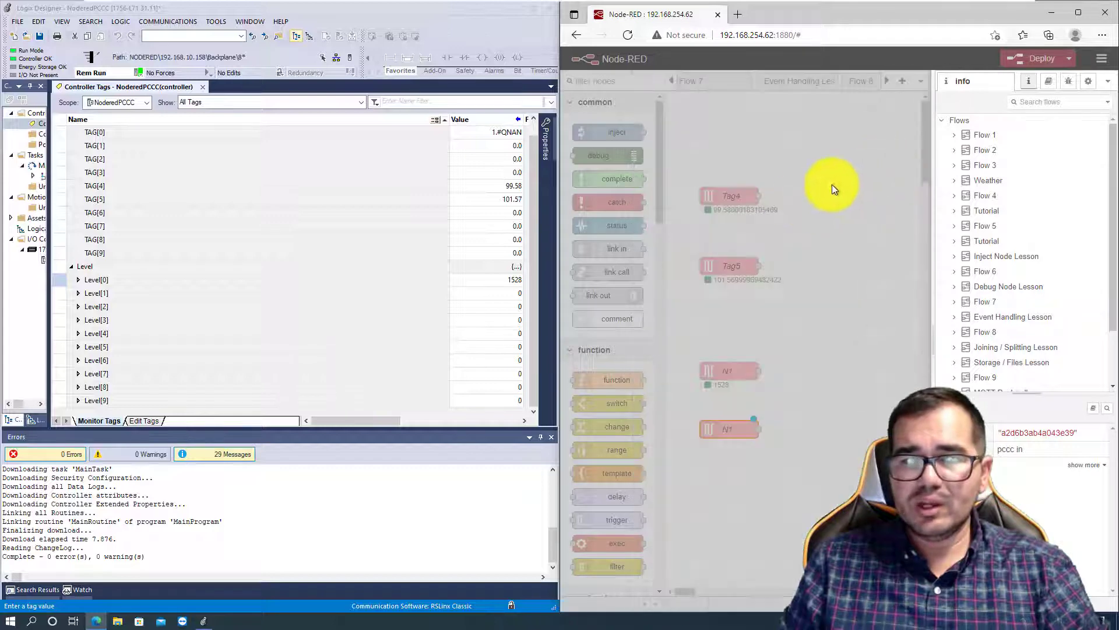
pyautogui.click(755, 165)
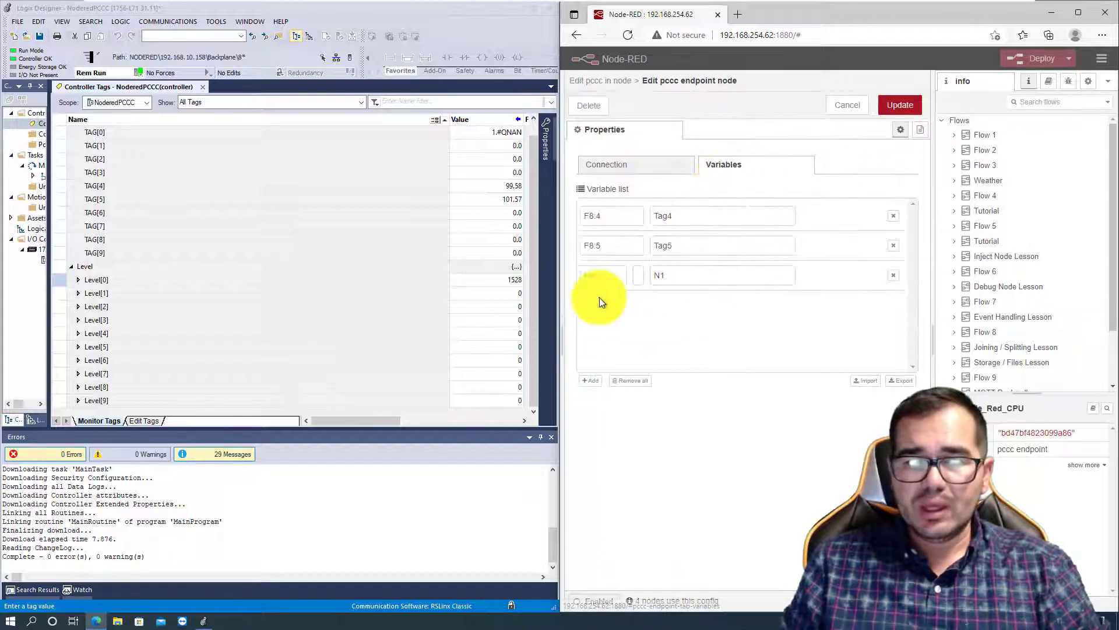
pyautogui.click(589, 379)
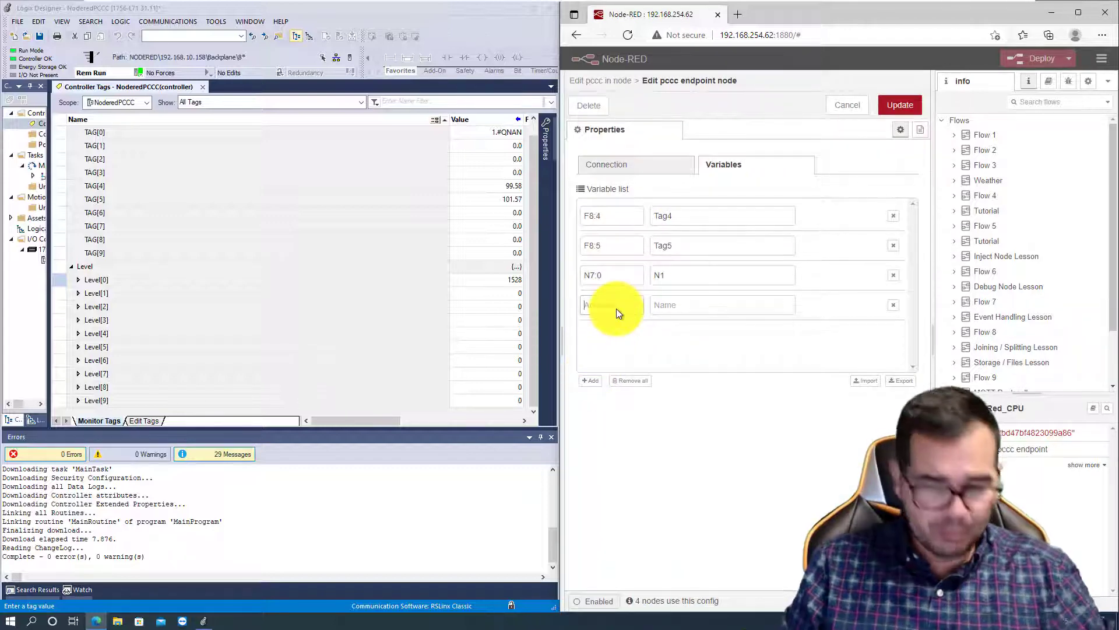
pyautogui.click(617, 309)
pyautogui.write('N')
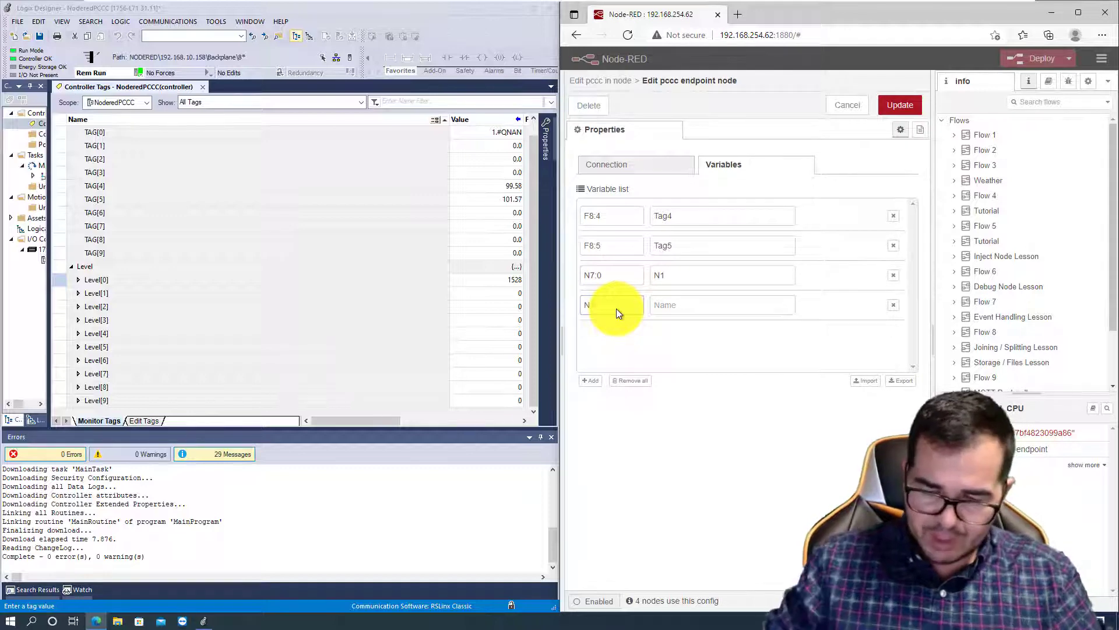
pyautogui.write('7:1')
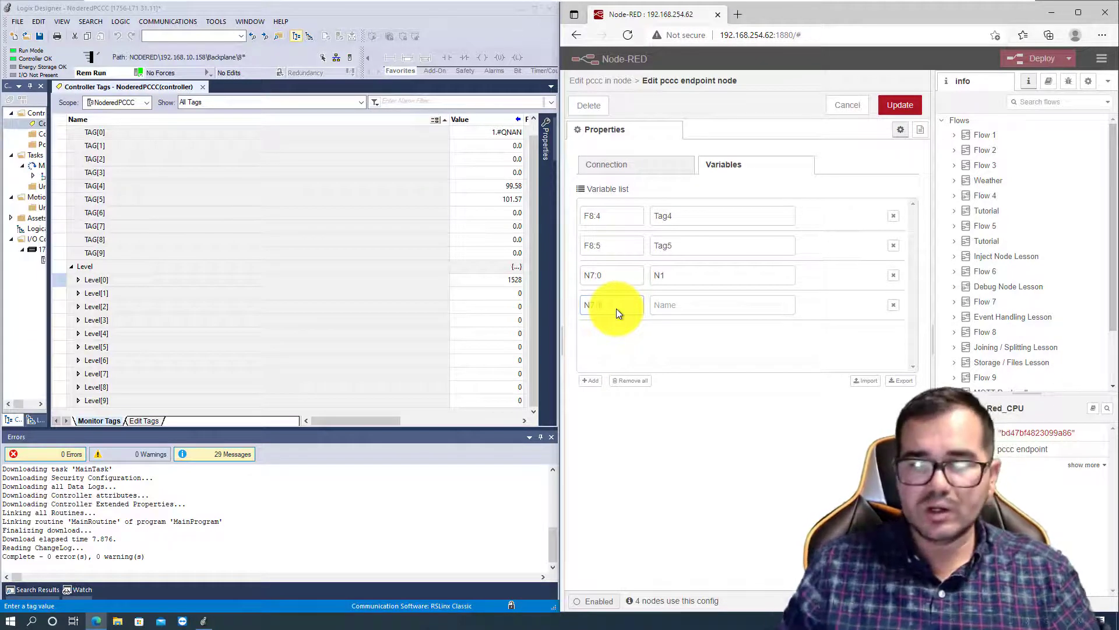
pyautogui.click(681, 308)
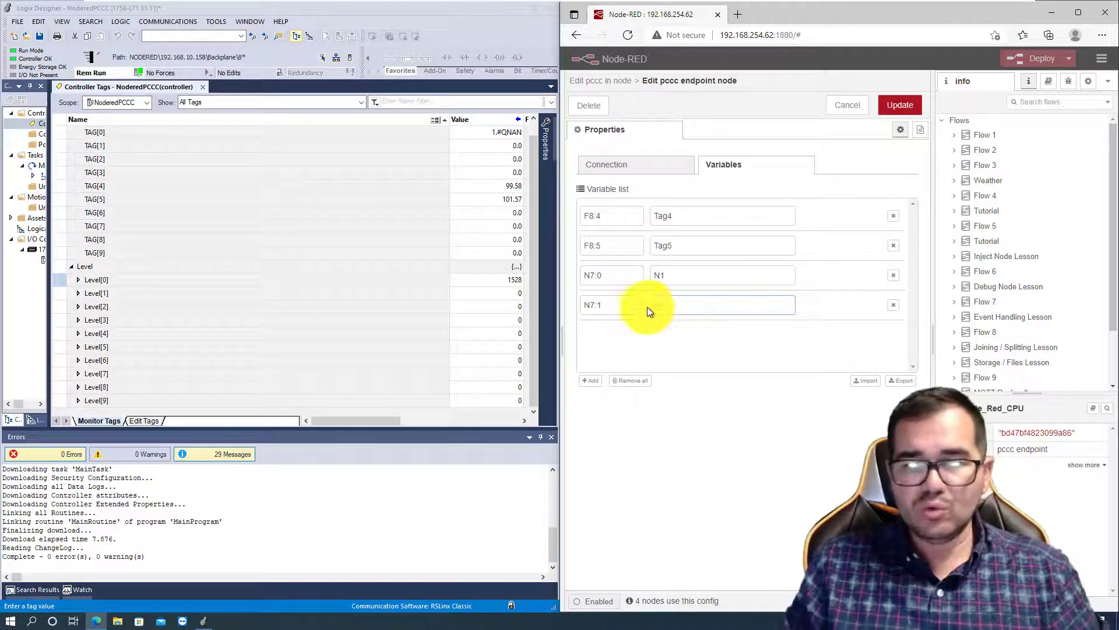
pyautogui.click(898, 104)
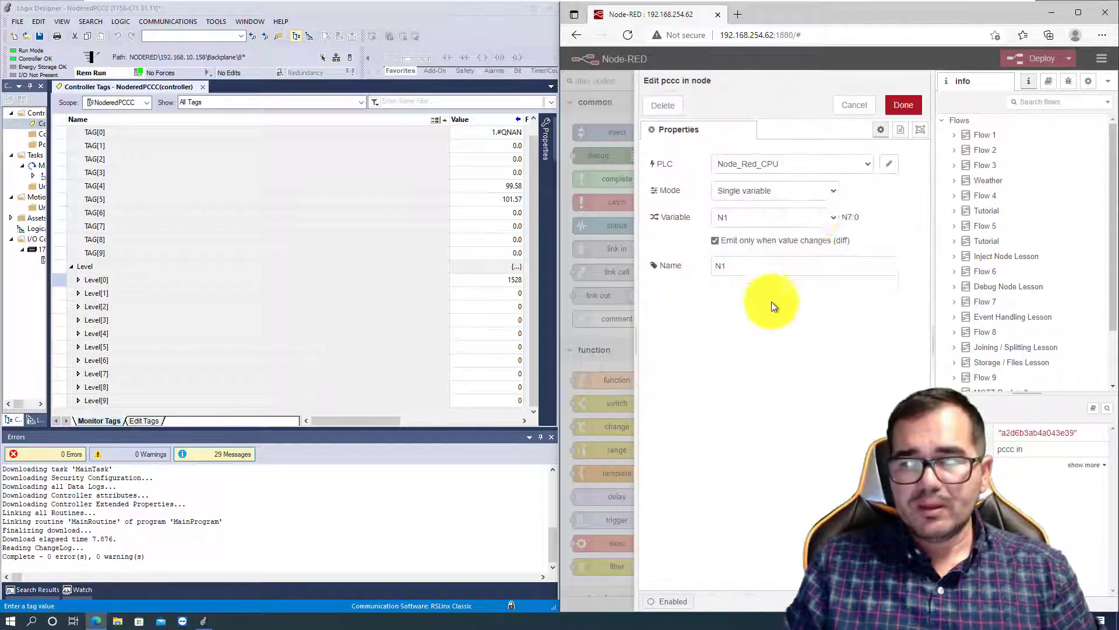
# - Assign the N2 variable to the copied pccc in node, rename the node N2, and deploy the flow
pyautogui.click(835, 217)
pyautogui.click(772, 267)
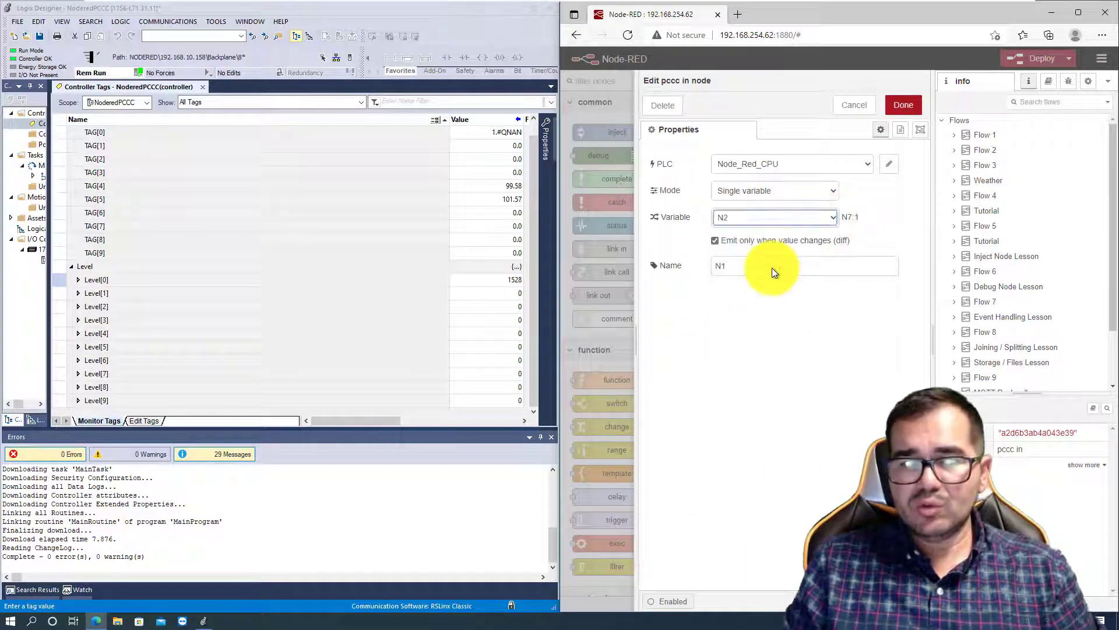
pyautogui.click(757, 268)
pyautogui.press('BackSpace')
pyautogui.write('2')
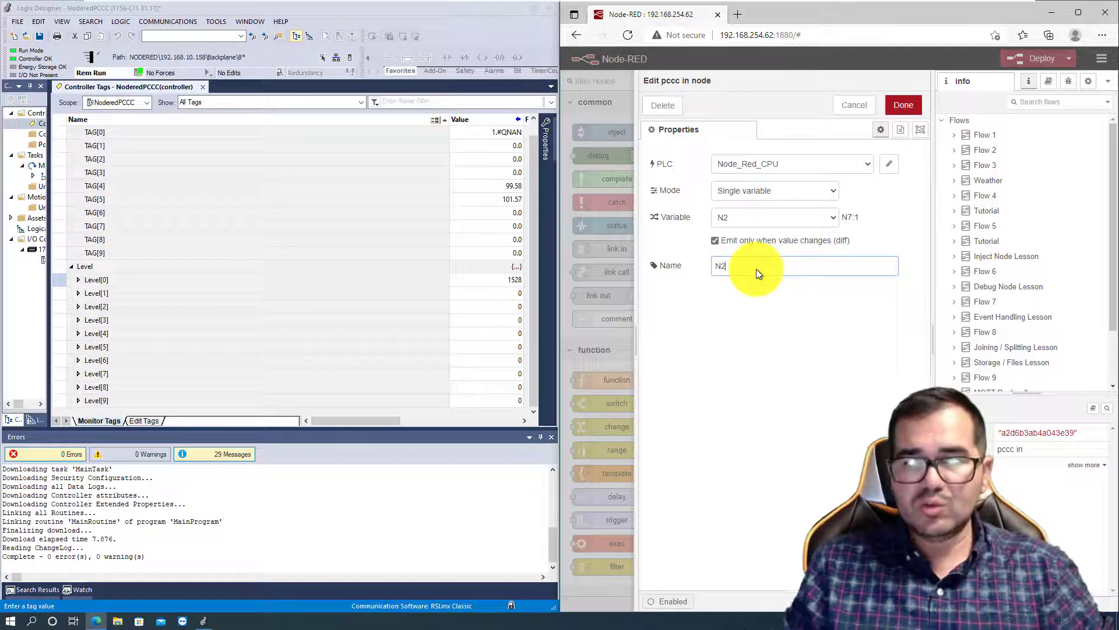
pyautogui.click(903, 105)
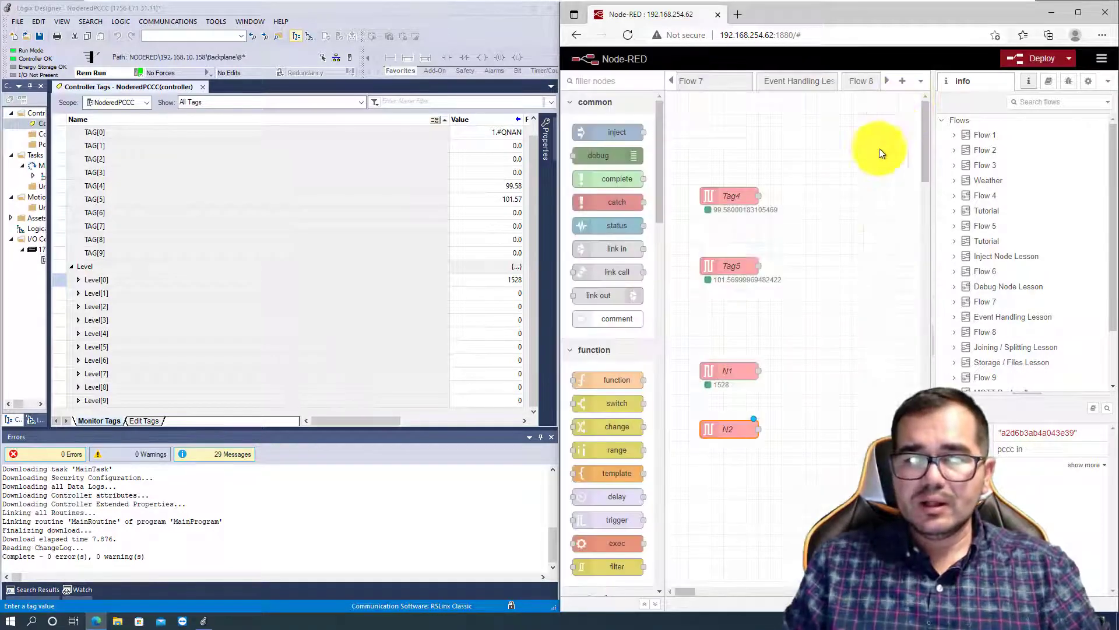
pyautogui.click(1034, 58)
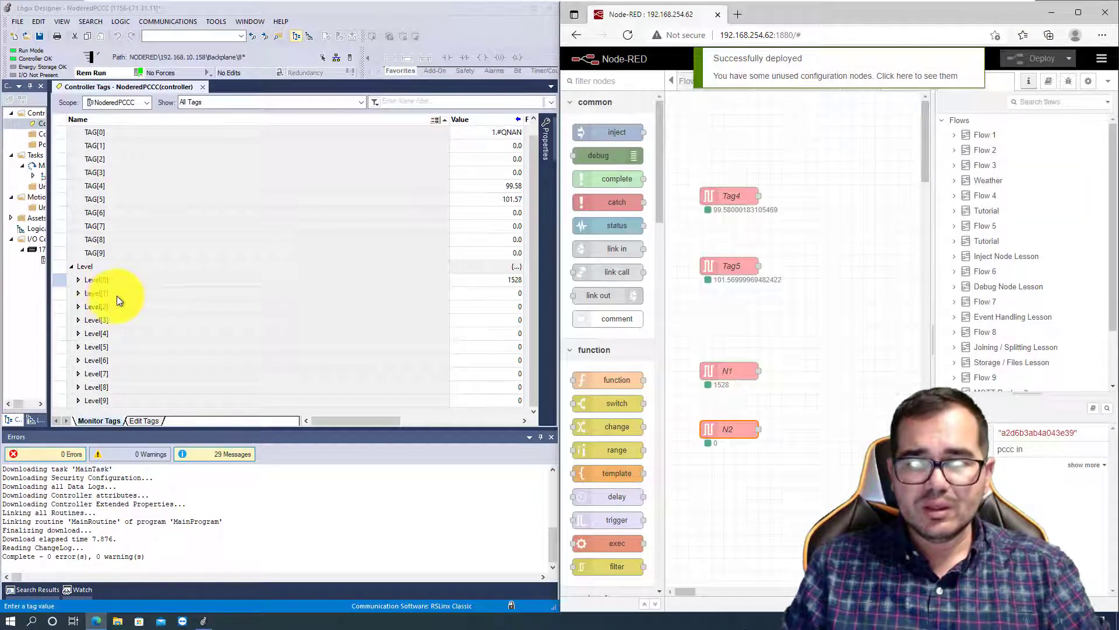
# - In Logix Designer, try to set Level[1] to 45896
pyautogui.click(519, 293)
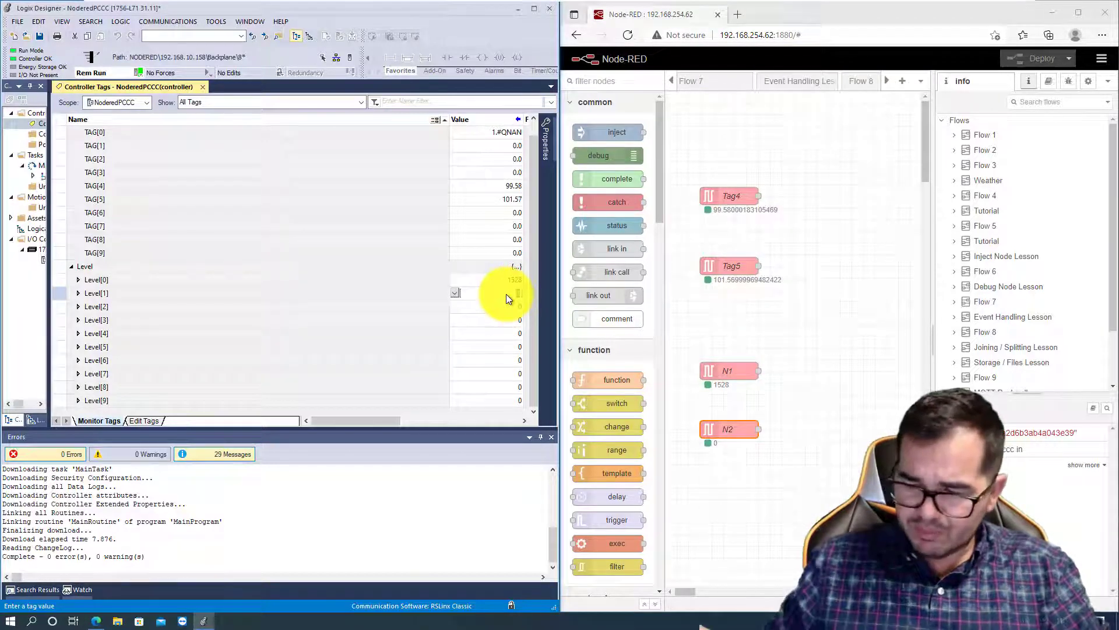
pyautogui.write('43')
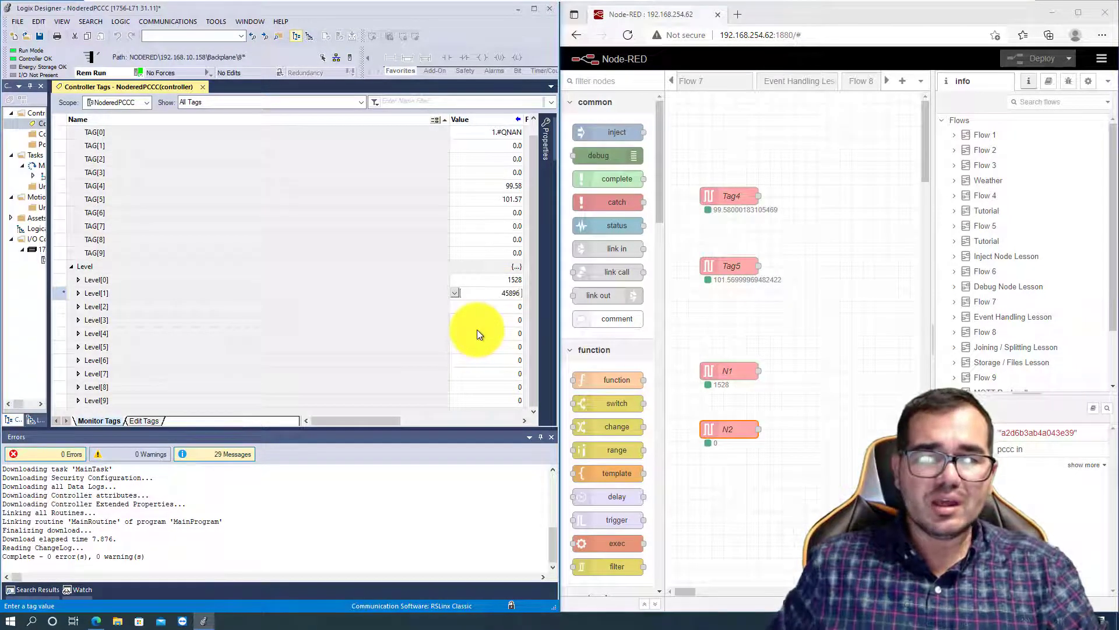
pyautogui.press('Return')
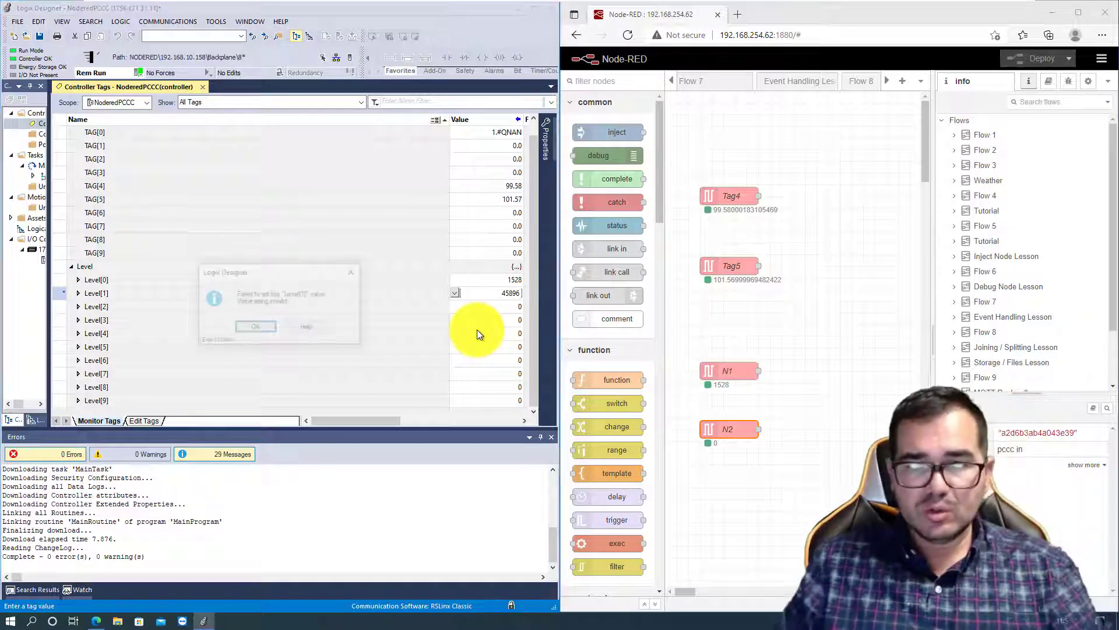
pyautogui.click(355, 269)
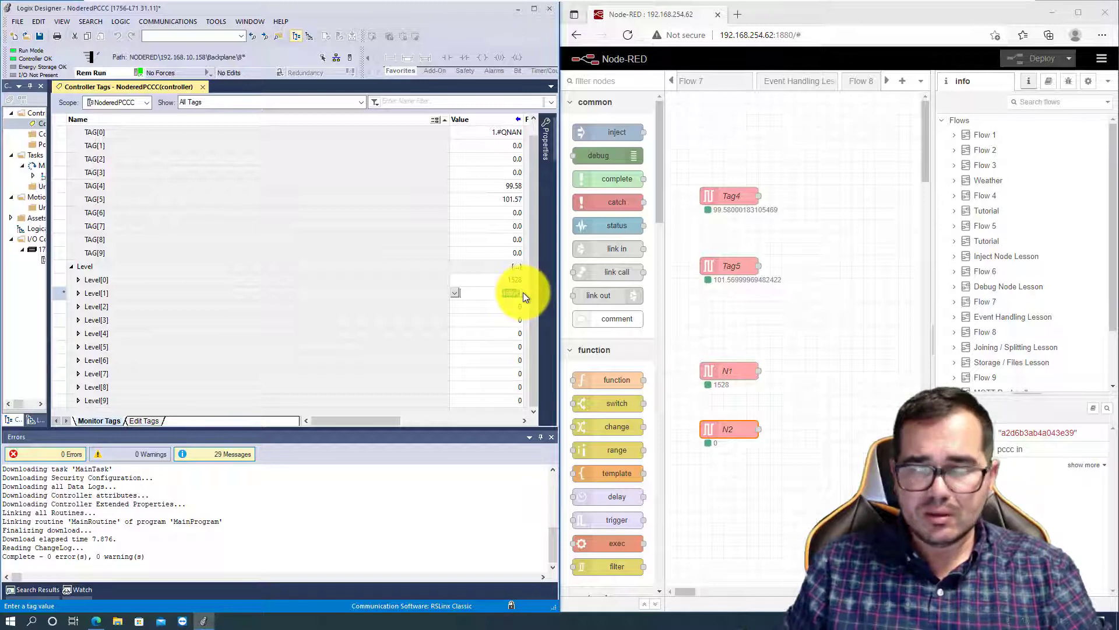
# - Set the value of Level[1] to 852
pyautogui.write('85')
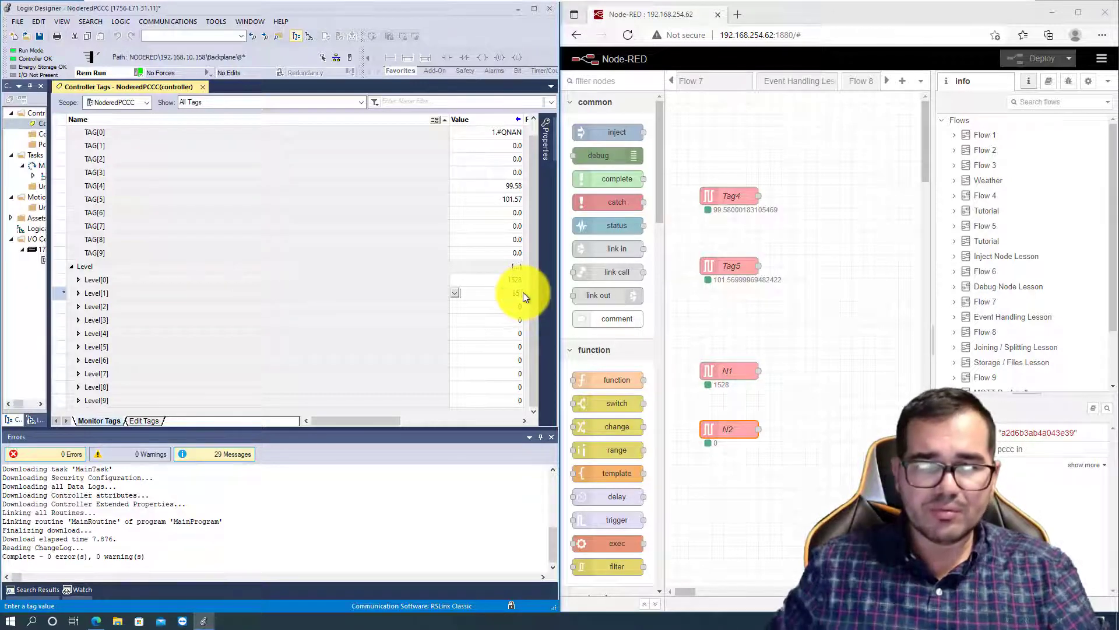
pyautogui.write('2')
pyautogui.press('Return')
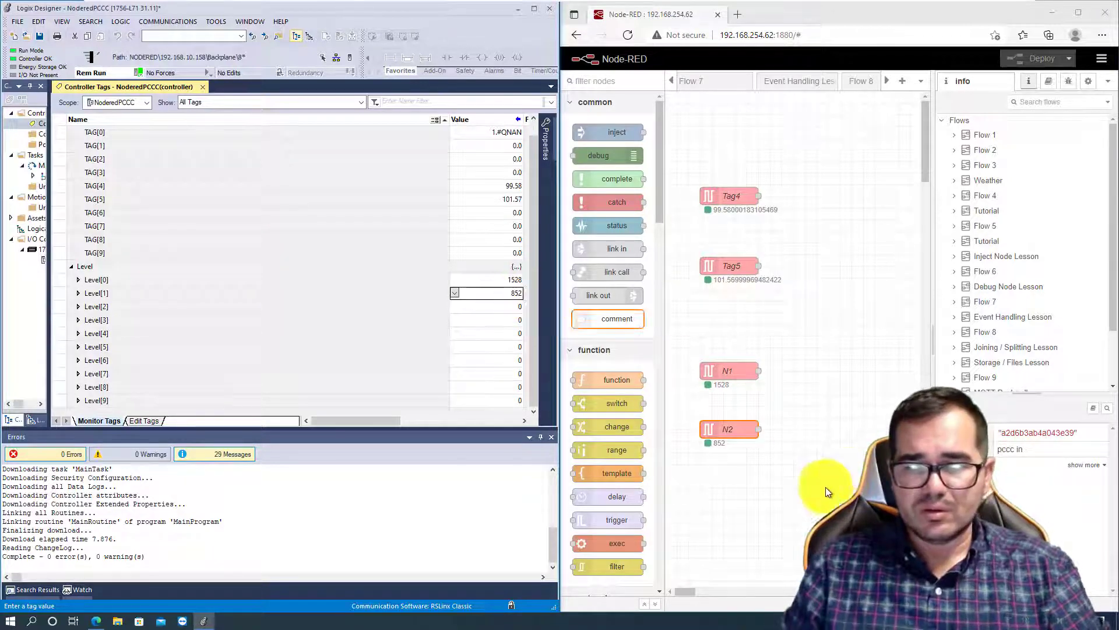
# - Set the value of Level[1] to 15125 in the controller tags
pyautogui.click(516, 295)
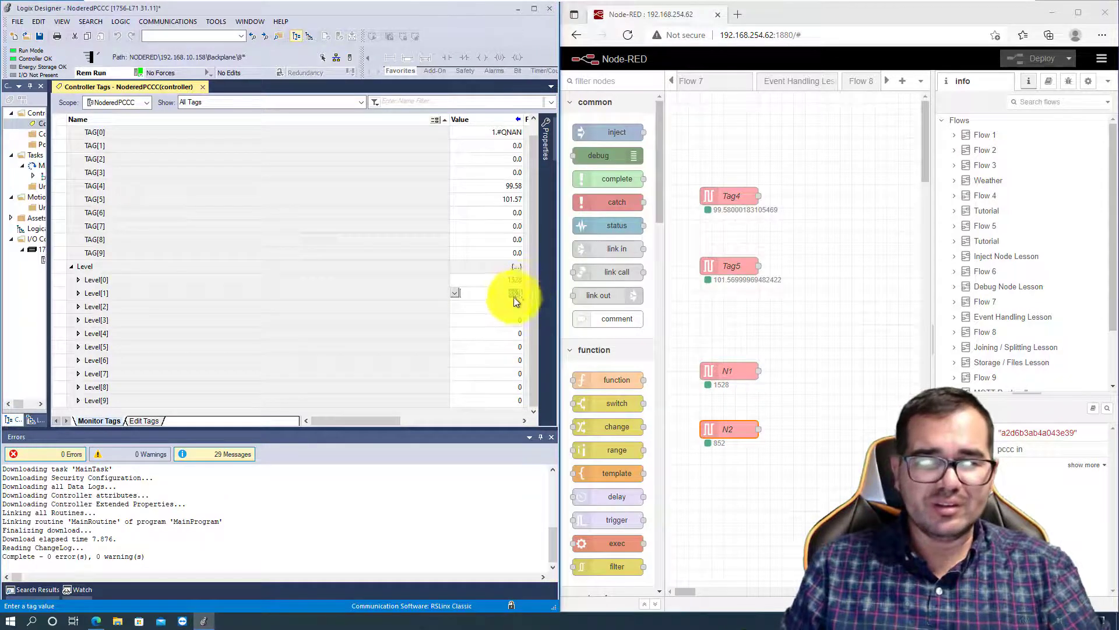
pyautogui.click(506, 310)
pyautogui.click(512, 294)
pyautogui.click(511, 295)
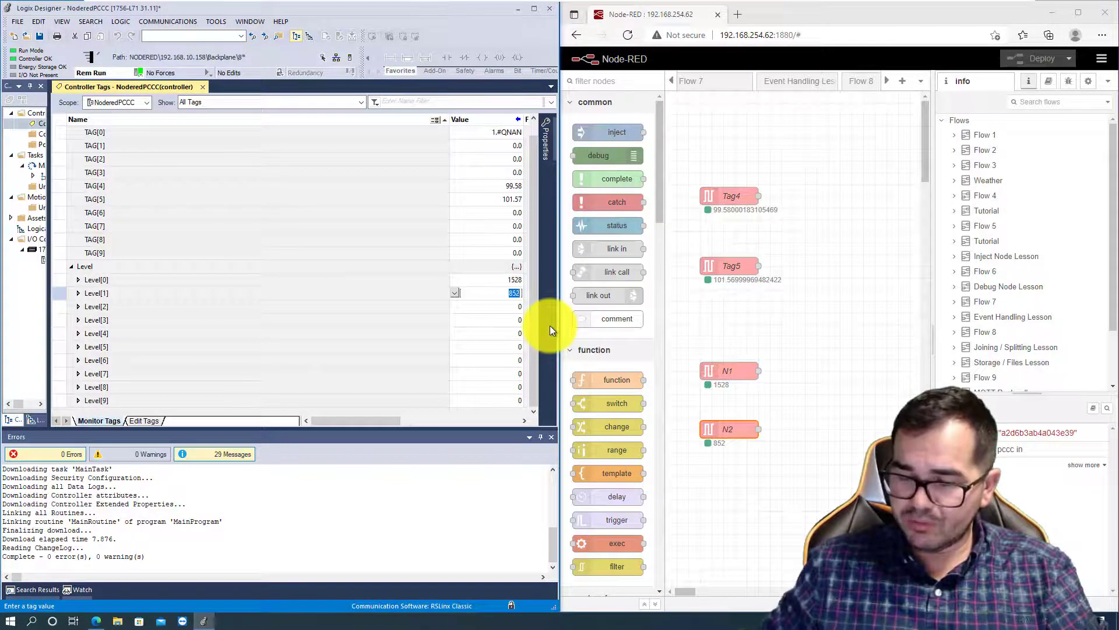
pyautogui.write('151')
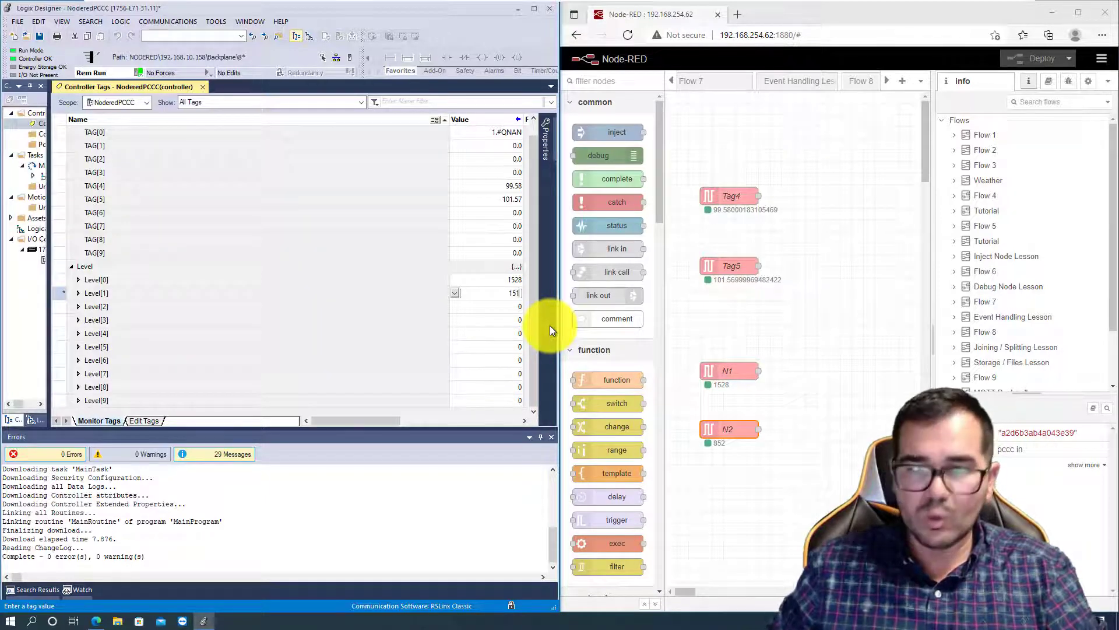
pyautogui.write('25')
pyautogui.press('Return')
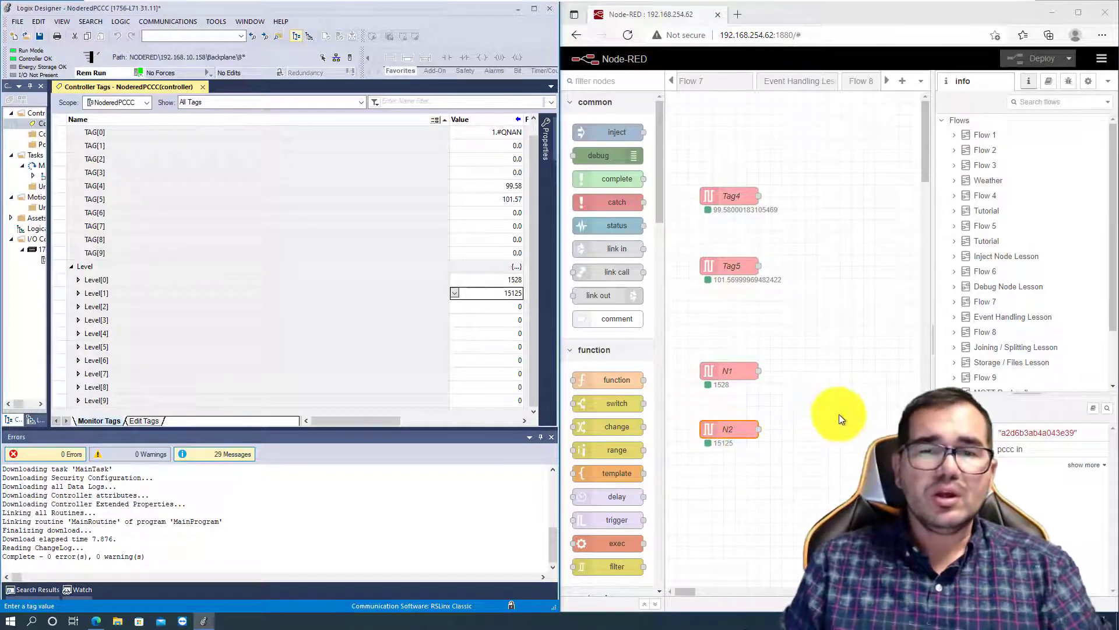
# - Review the N2 node's variable address in Node-RED and the PLC/SLC file mapping in Logix Designer, changing neither
pyautogui.doubleClick(734, 429)
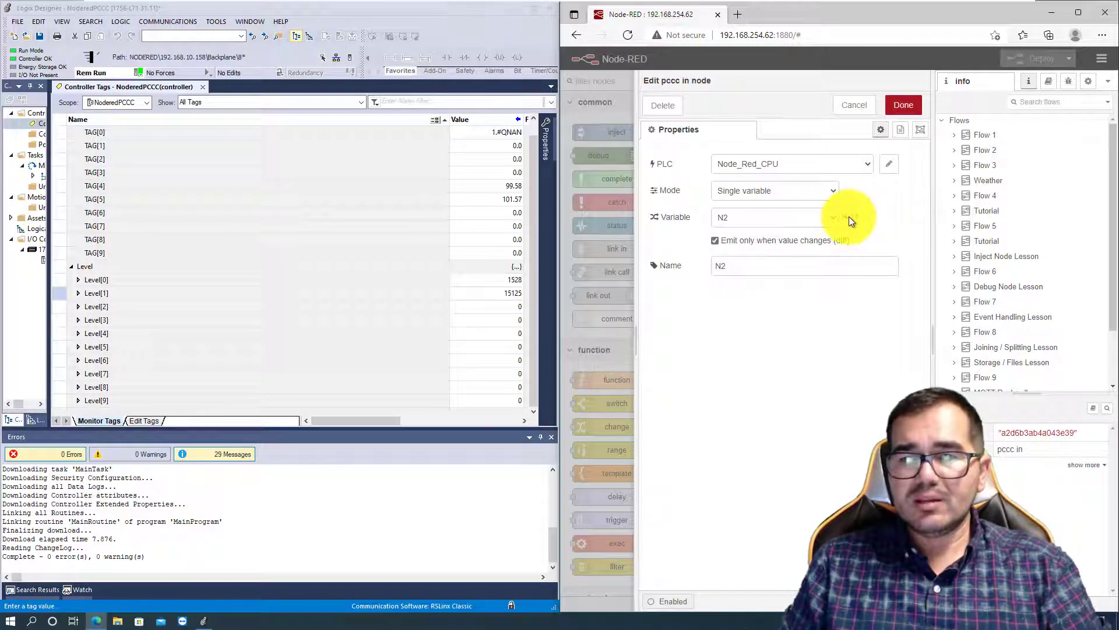
pyautogui.click(900, 106)
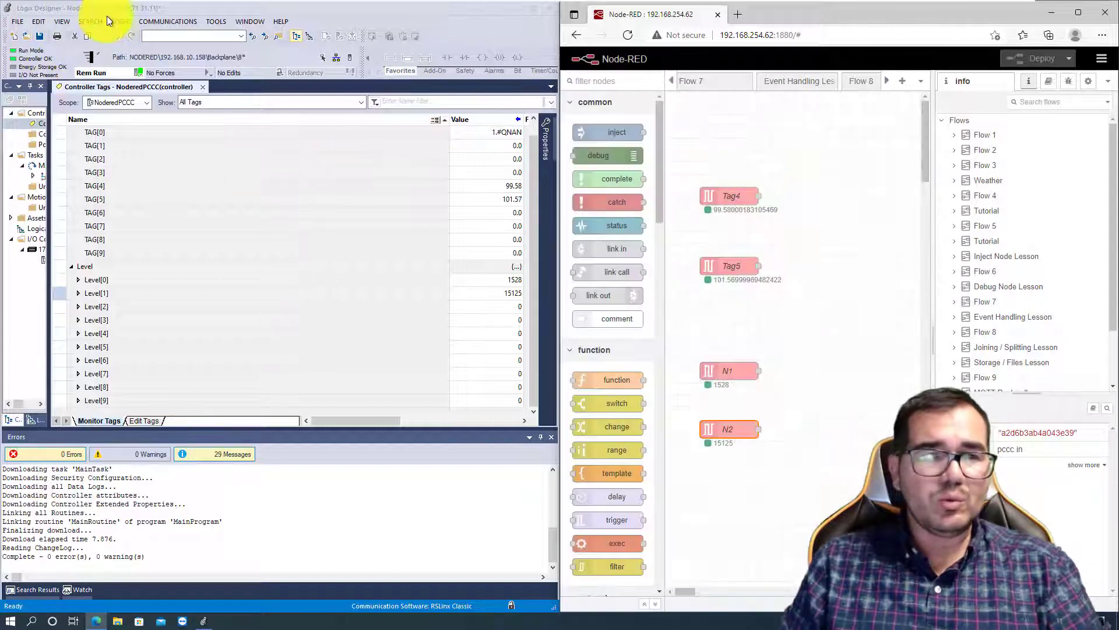
pyautogui.click(122, 22)
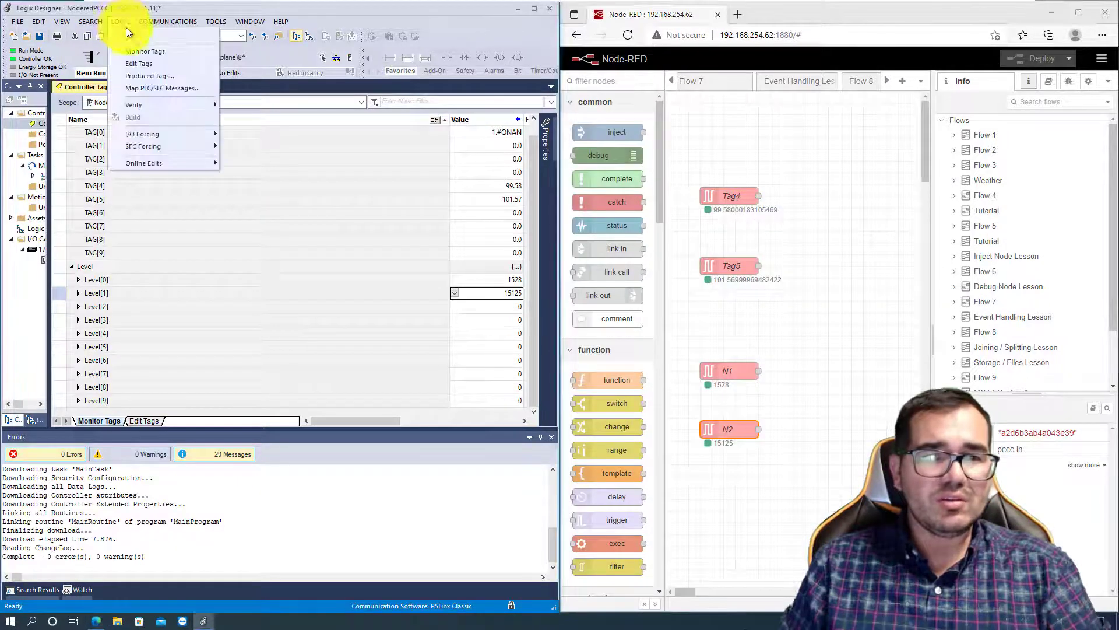
pyautogui.click(150, 89)
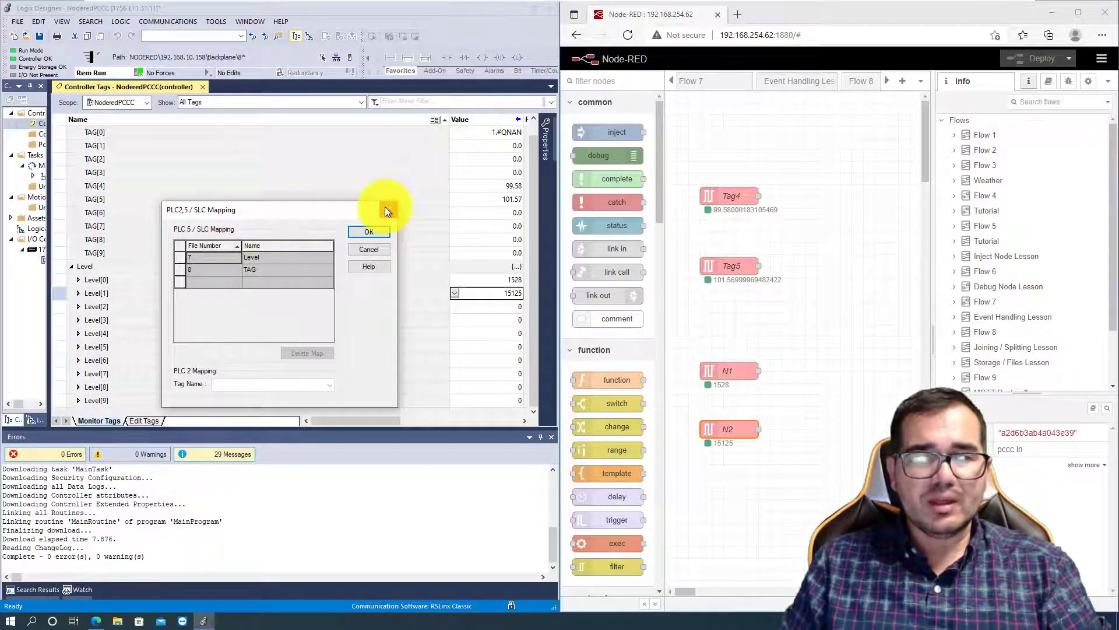
pyautogui.click(387, 210)
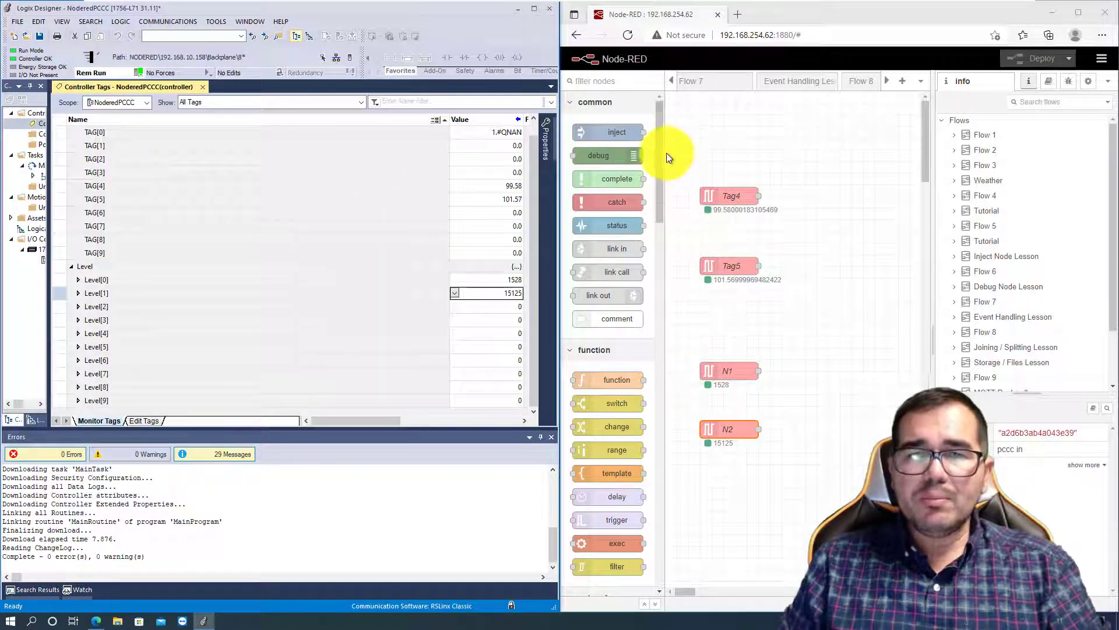
# - In Logix Designer, create a new controller tag named Motor_Speed below the Level array
pyautogui.moveTo(662, 150); pyautogui.dragTo(667, 440)
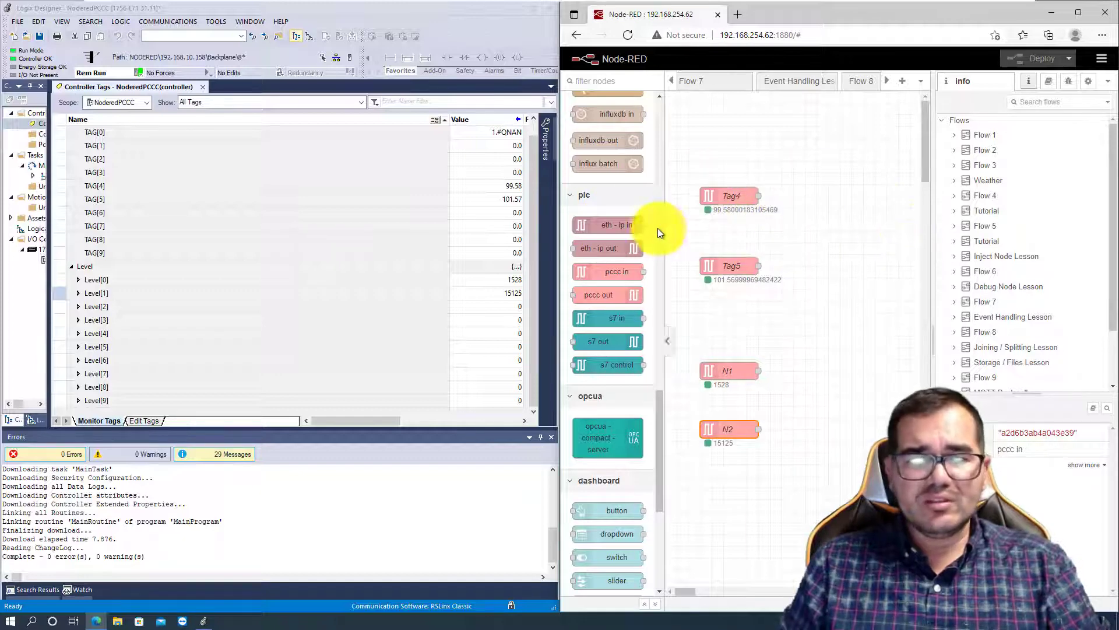
pyautogui.click(73, 272)
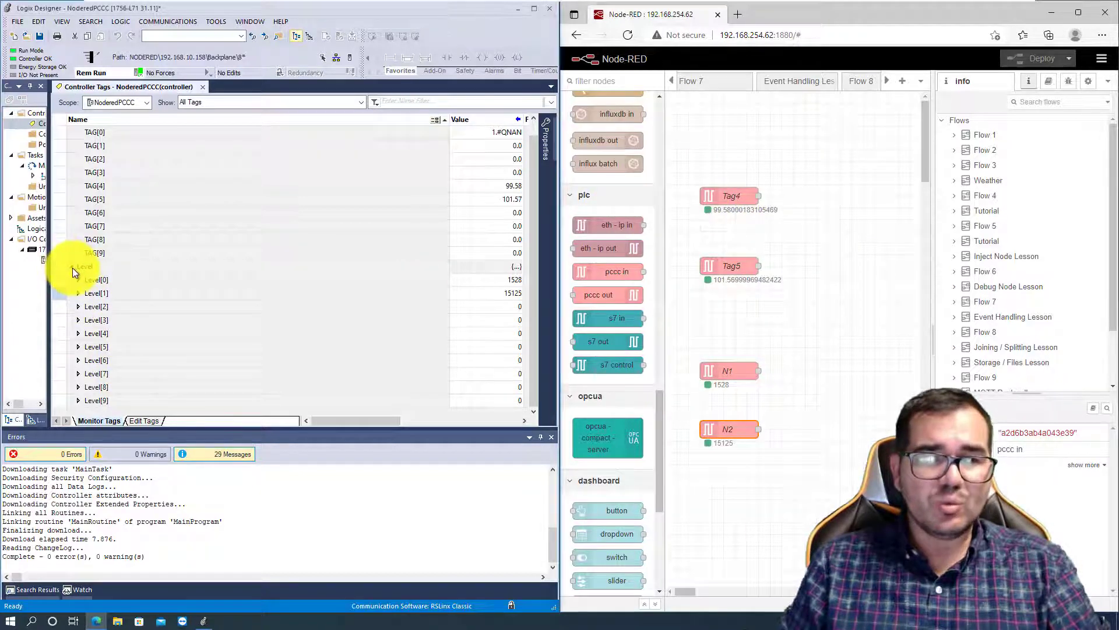
pyautogui.click(71, 133)
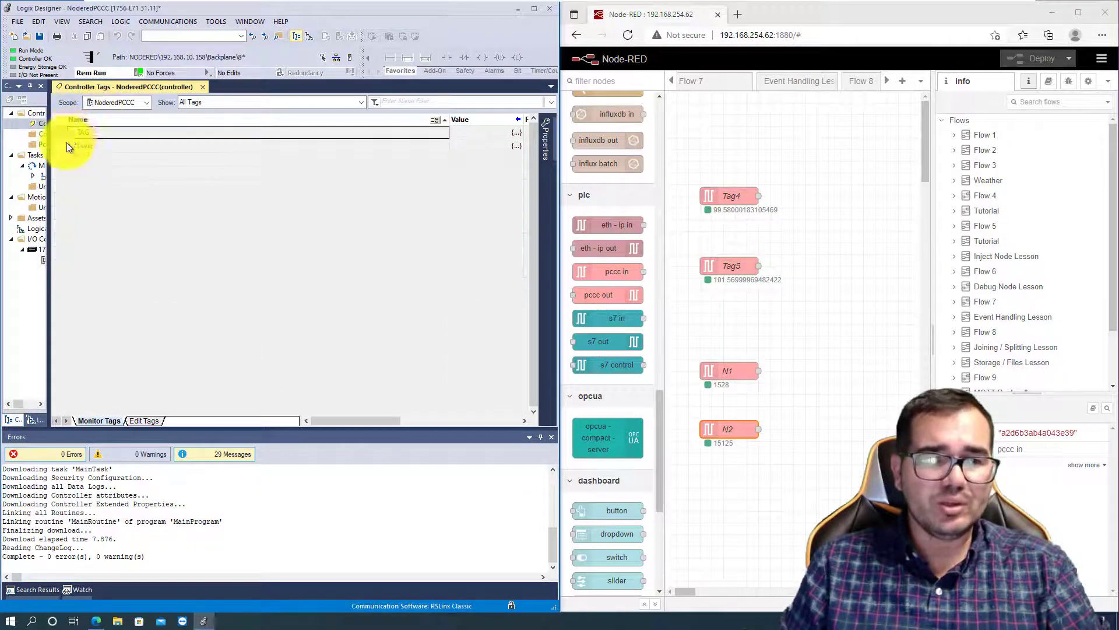
pyautogui.click(142, 421)
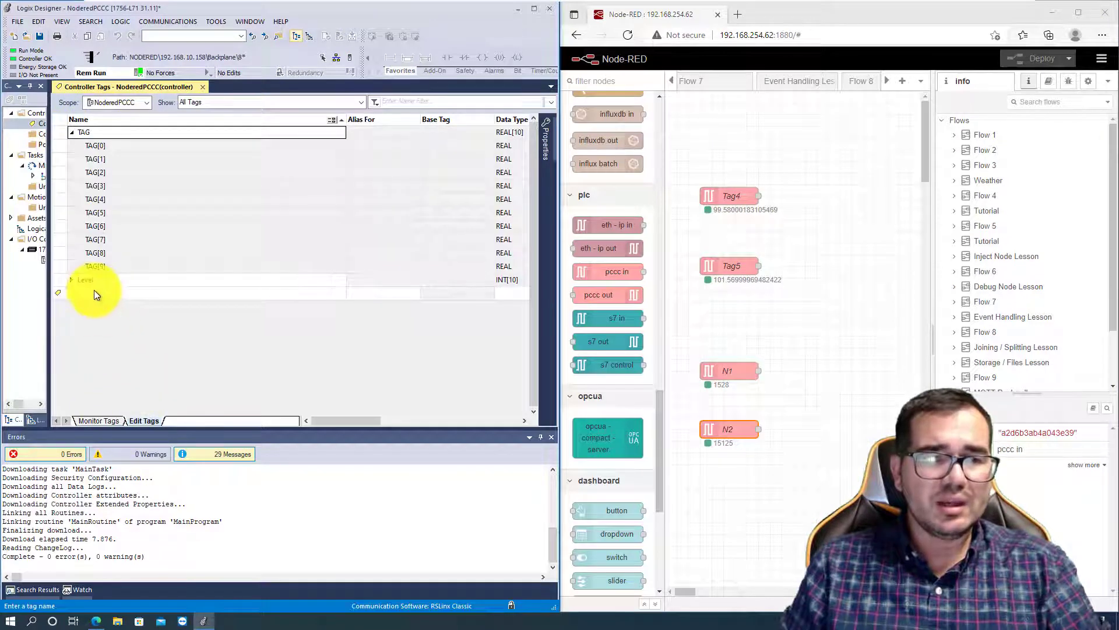
pyautogui.doubleClick(97, 292)
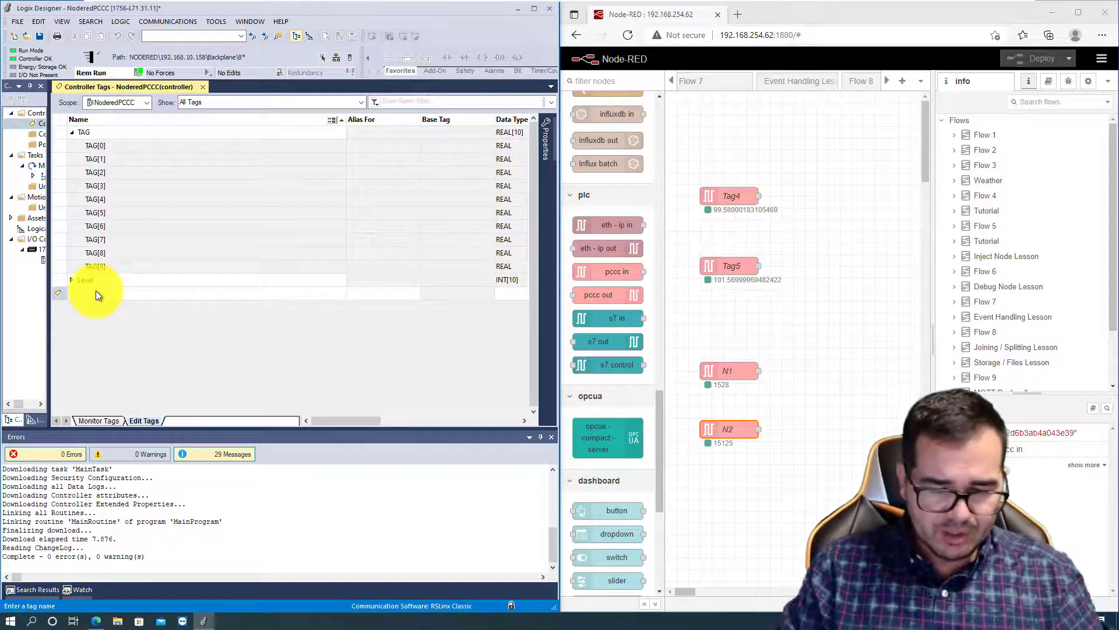
pyautogui.write('Motor')
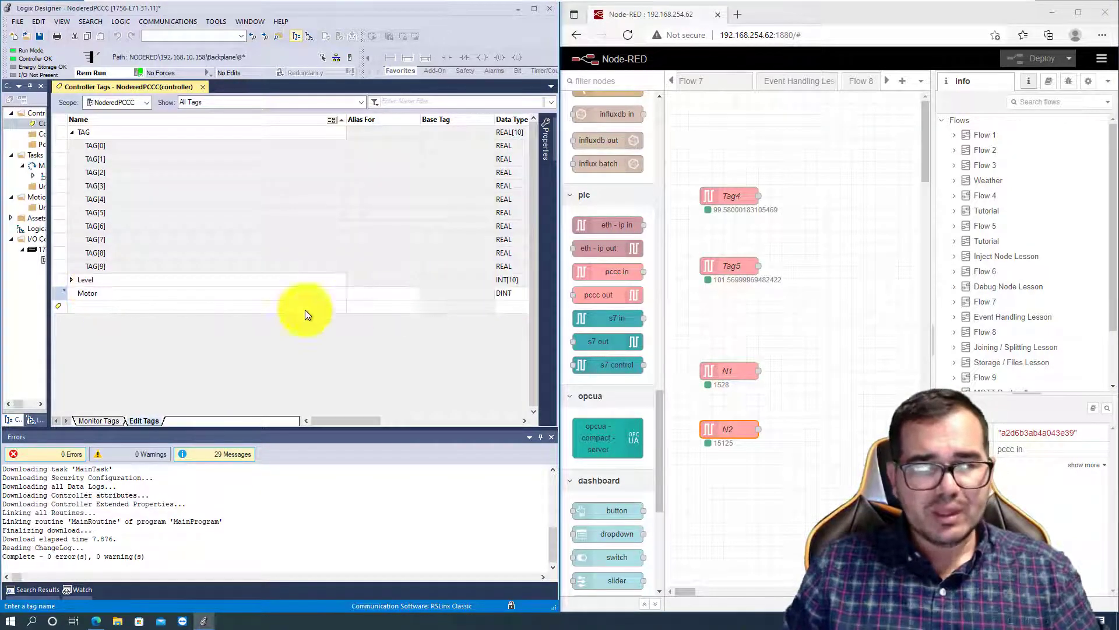
pyautogui.click(512, 293)
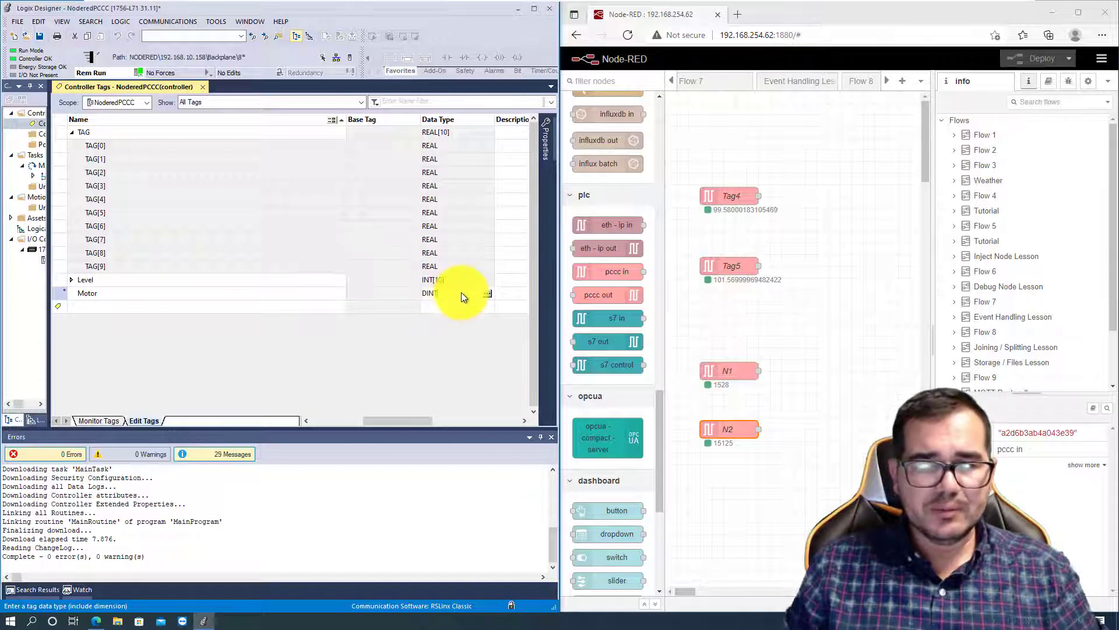
pyautogui.moveTo(460, 292); pyautogui.dragTo(393, 292)
pyautogui.click(117, 295)
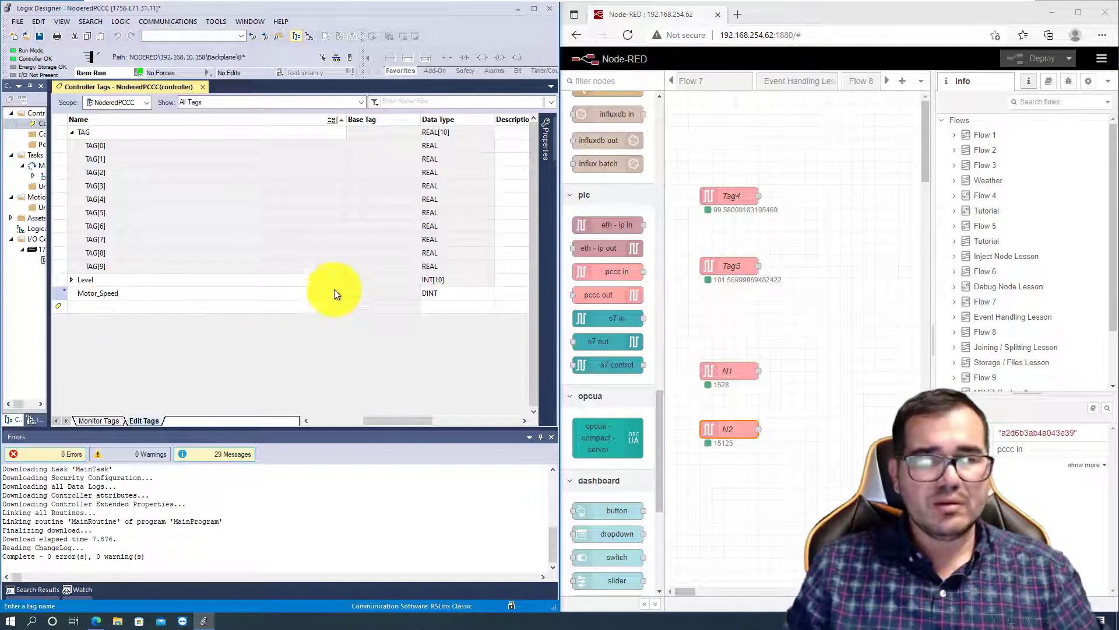
# - Set the data type of the Motor_Speed tag to REAL
pyautogui.click(449, 291)
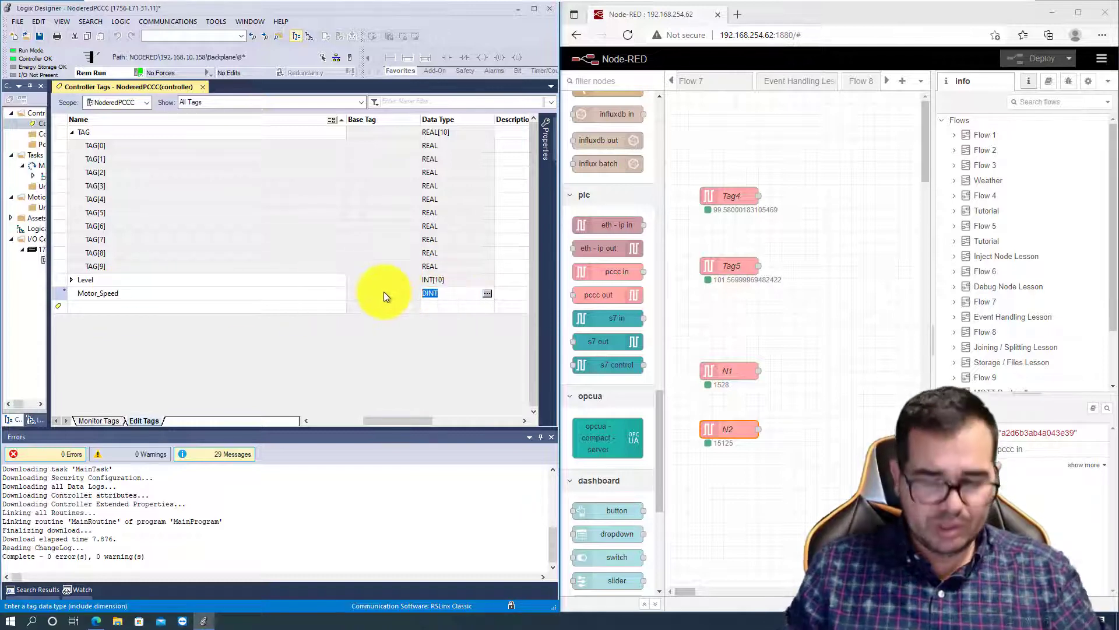
pyautogui.write('RE')
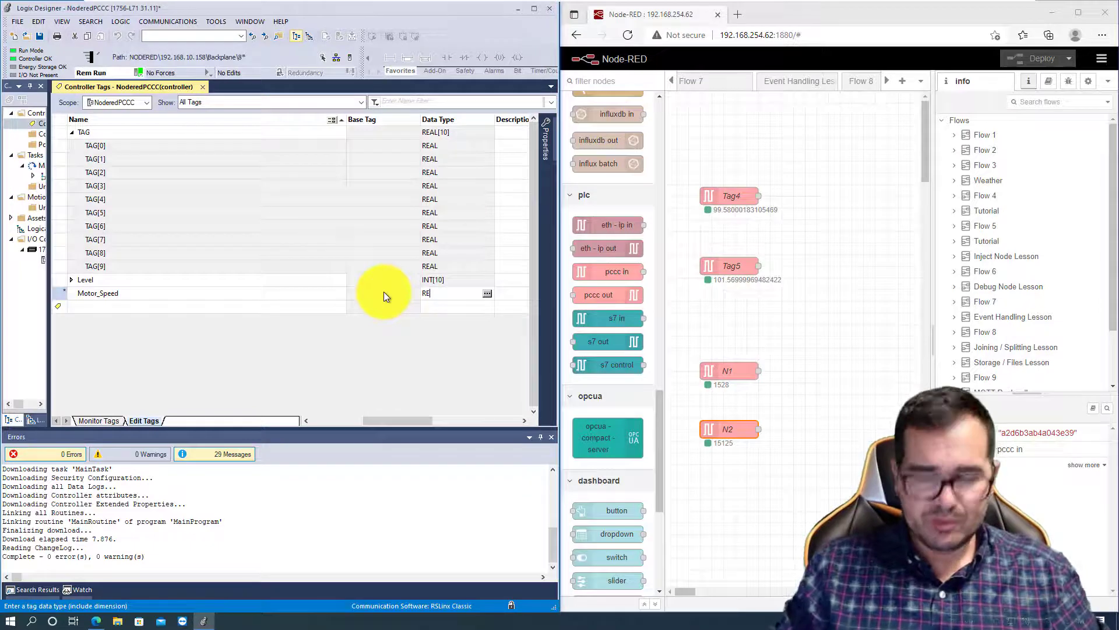
pyautogui.write('AL')
pyautogui.press('Return')
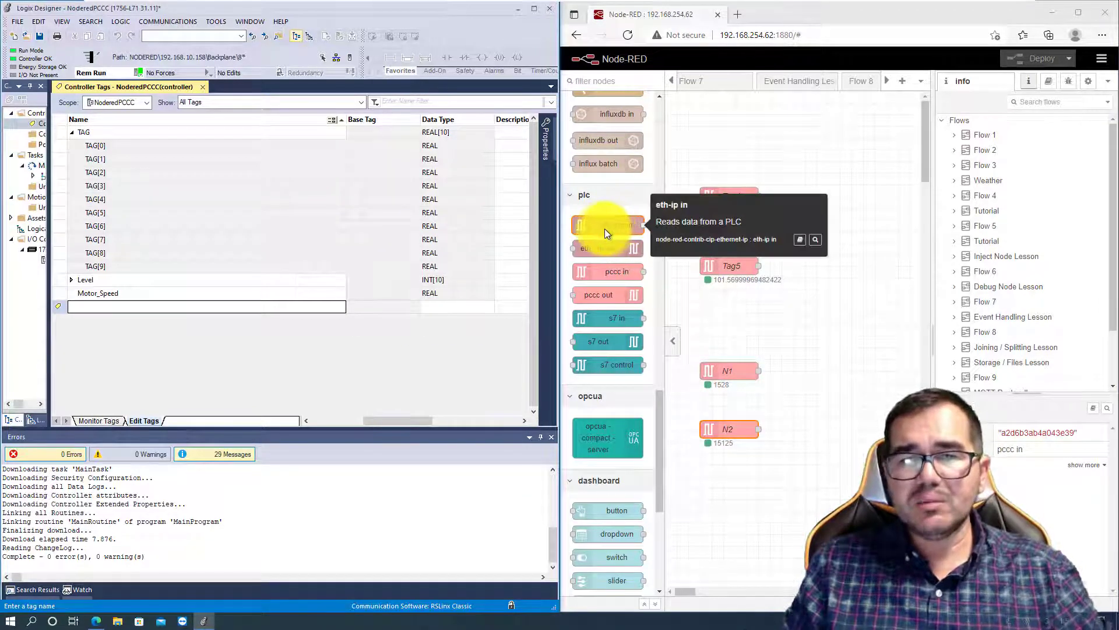
# - In Node-RED, place an eth-ip in node above Tag4 and give its new endpoint IP address 192.168.10.158 and slot 8
pyautogui.moveTo(604, 233); pyautogui.dragTo(745, 151)
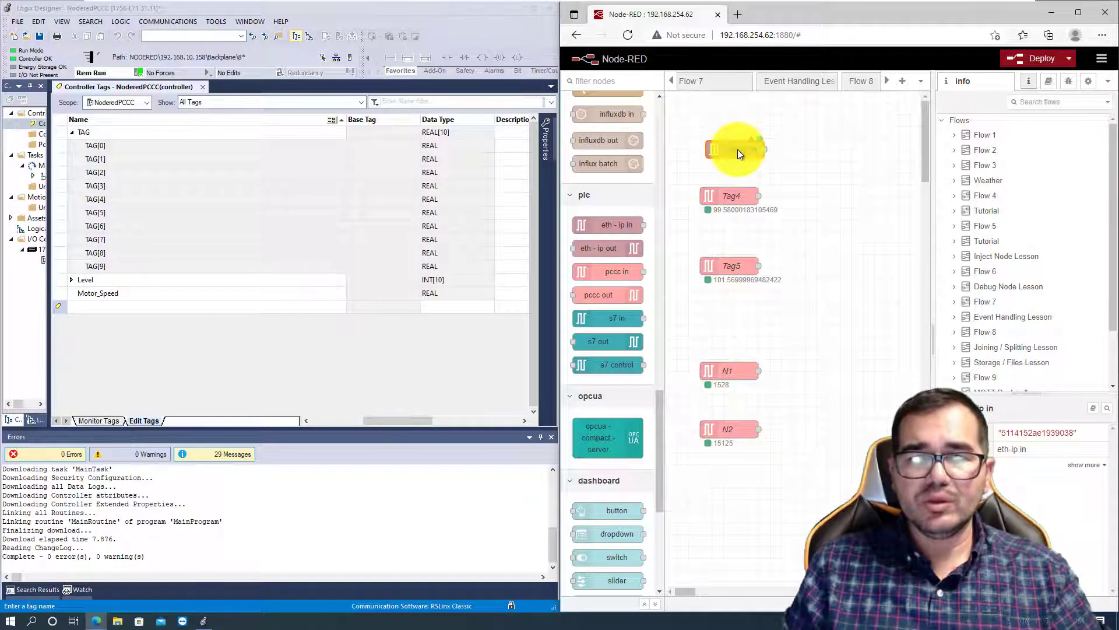
pyautogui.doubleClick(737, 150)
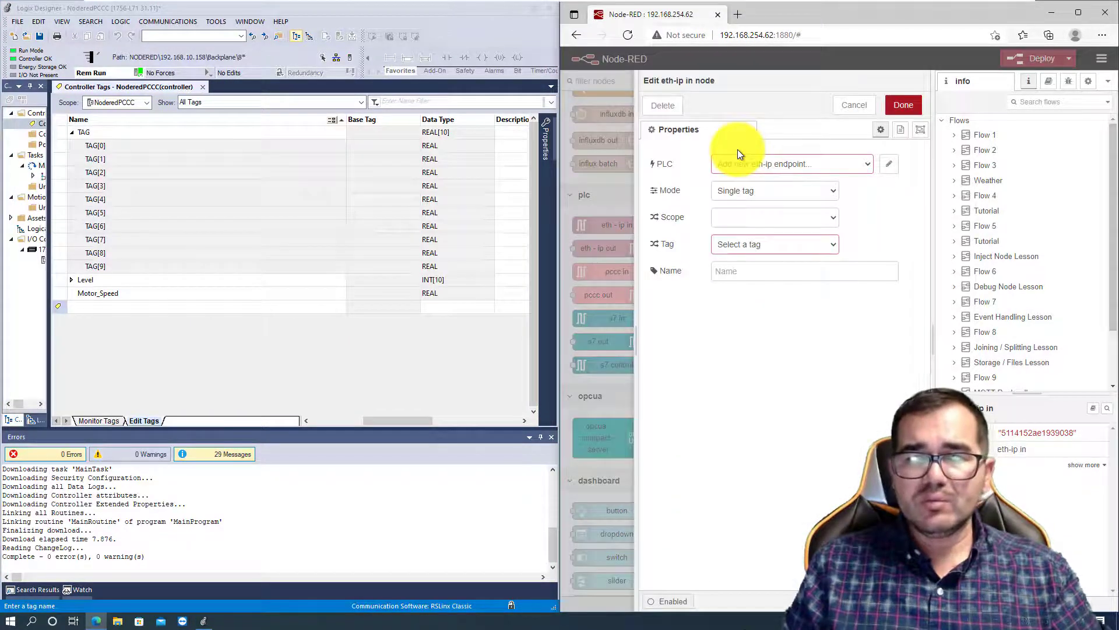
pyautogui.click(891, 162)
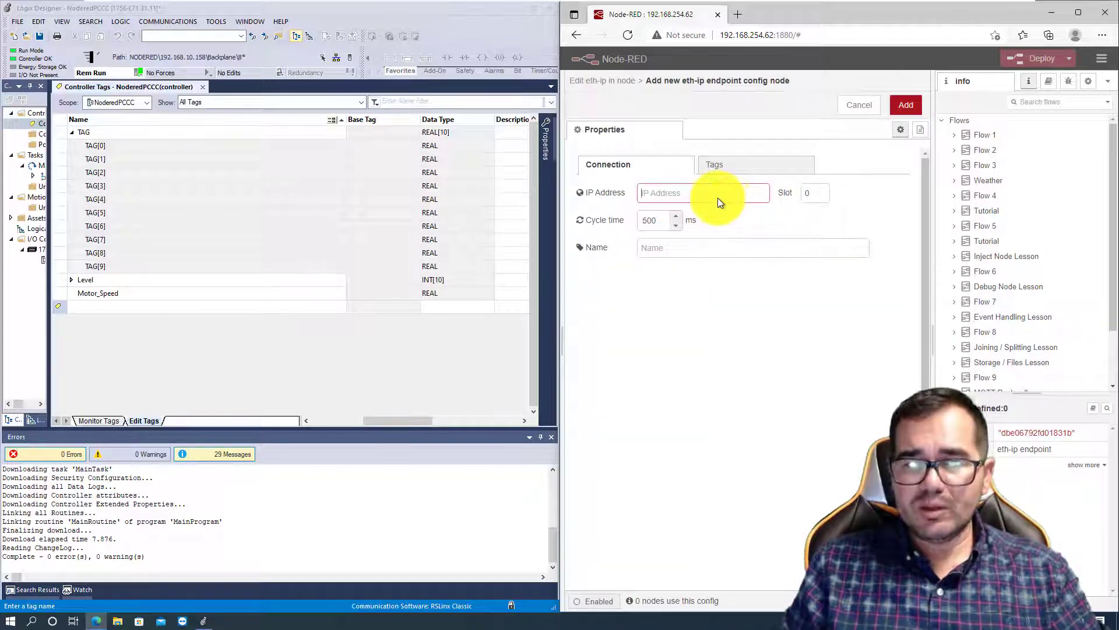
pyautogui.write('192.16')
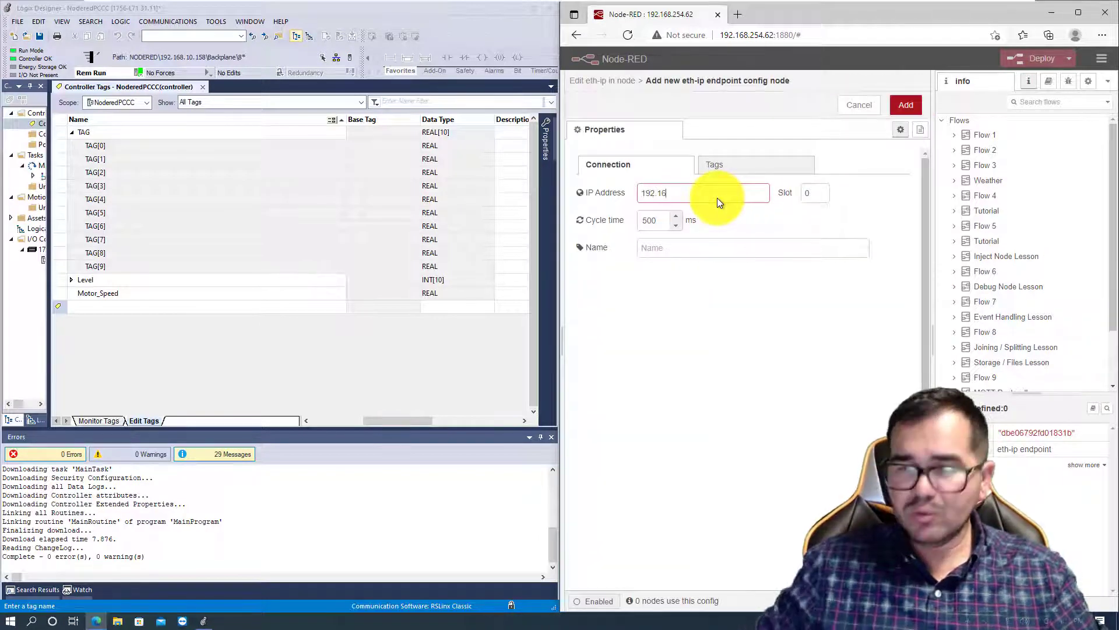
pyautogui.write('8.10')
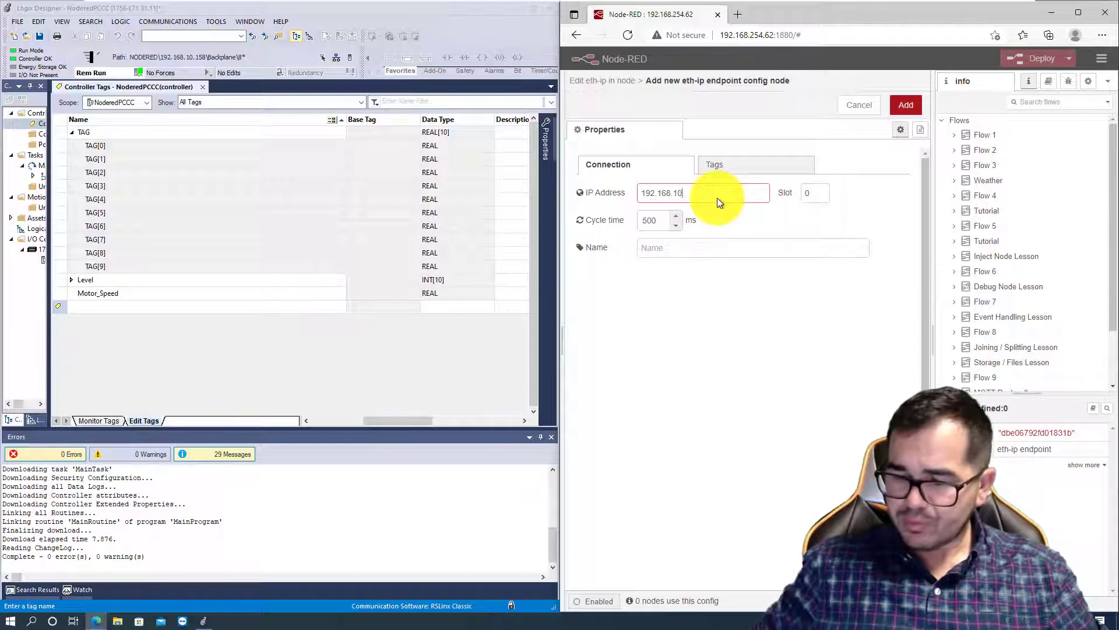
pyautogui.write('.158')
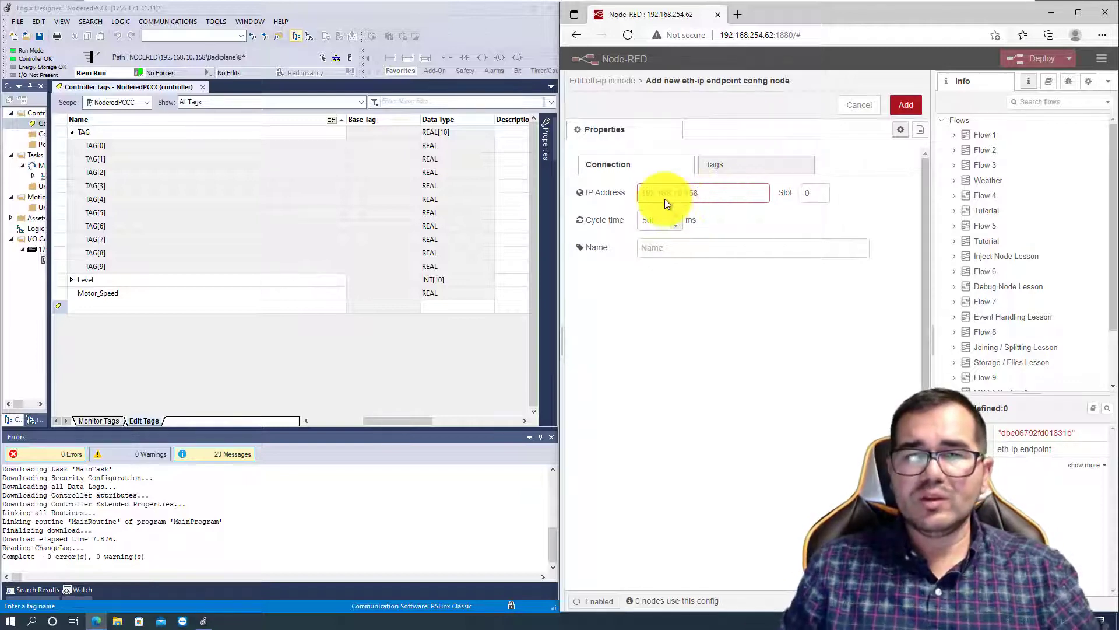
pyautogui.click(793, 192)
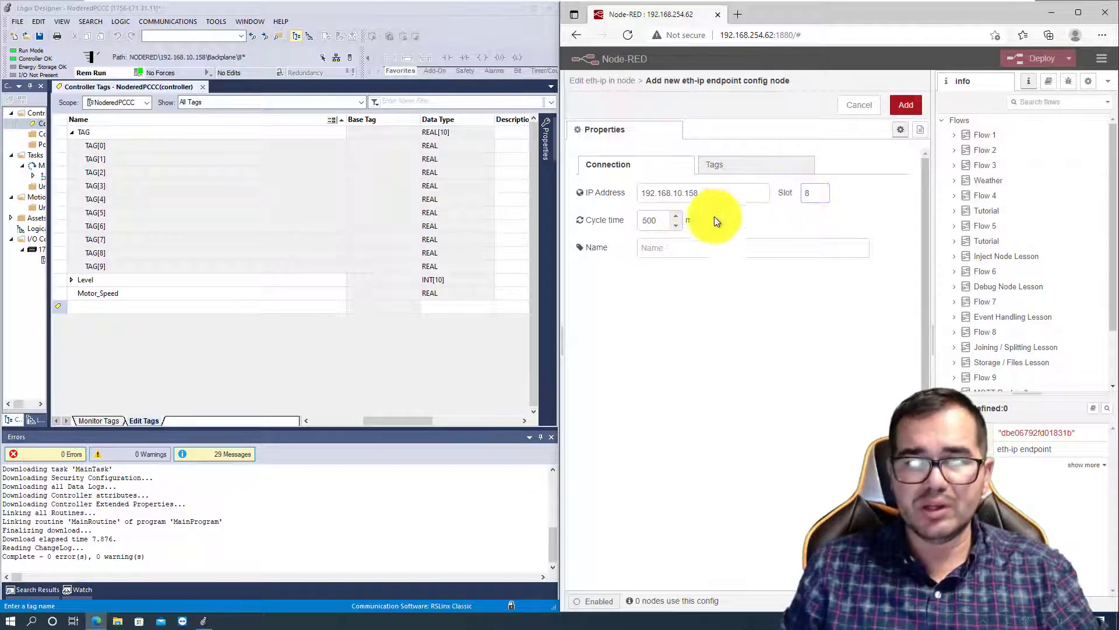
# - Name the new eth-ip endpoint ETHERNETIP
pyautogui.click(671, 249)
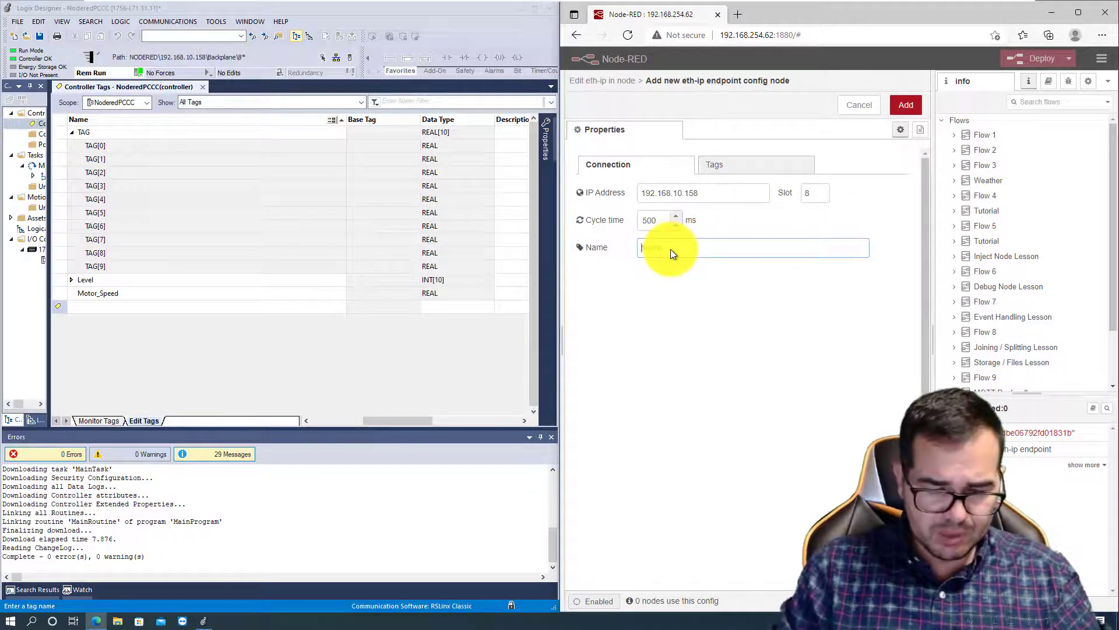
pyautogui.write('eTHERNE')
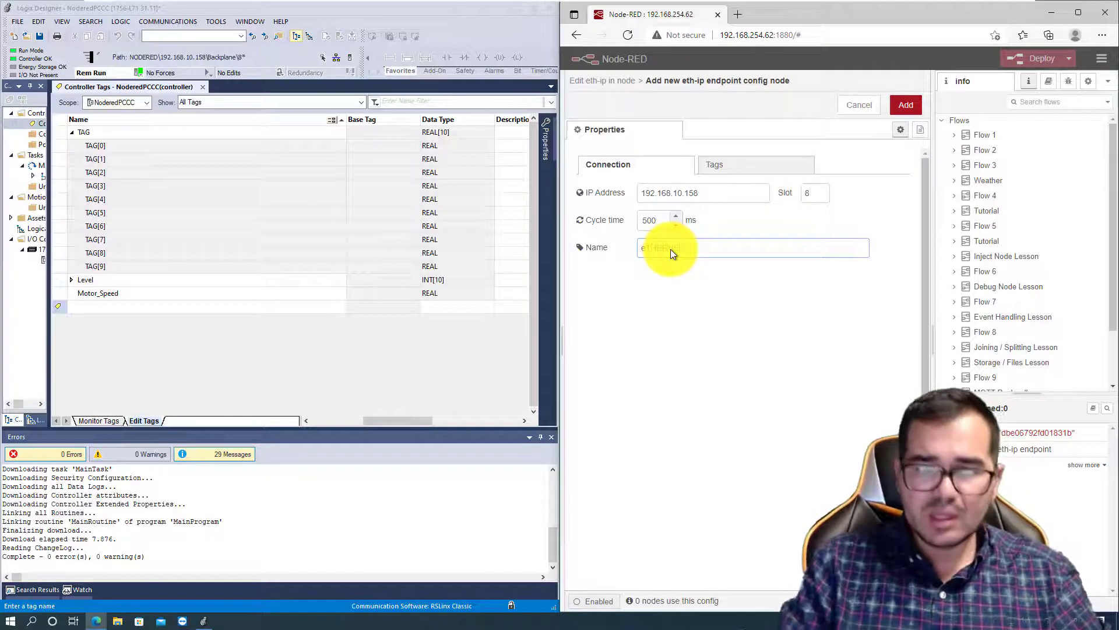
pyautogui.write('T')
pyautogui.press('BackSpace')
pyautogui.press('BackSpace')
pyautogui.press('BackSpace')
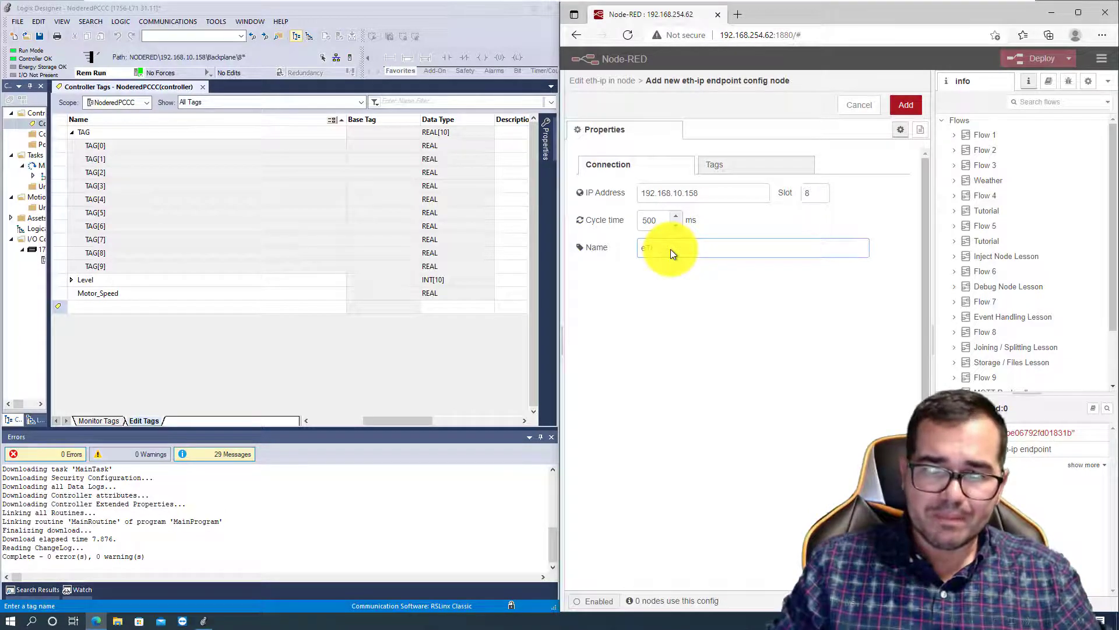
pyautogui.write('HERNE')
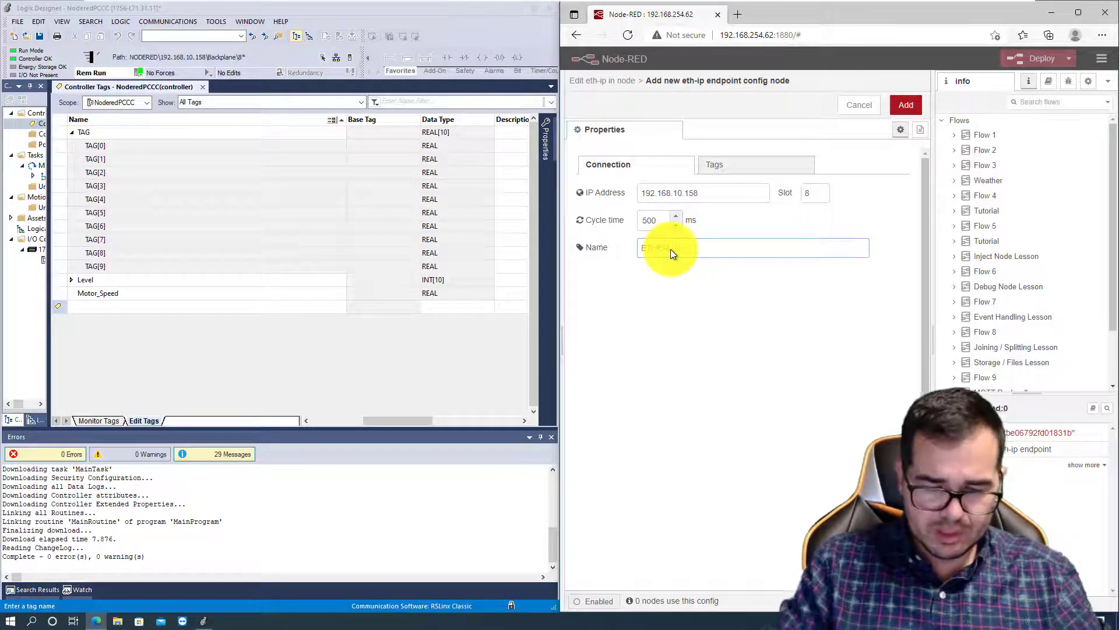
pyautogui.write('TI')
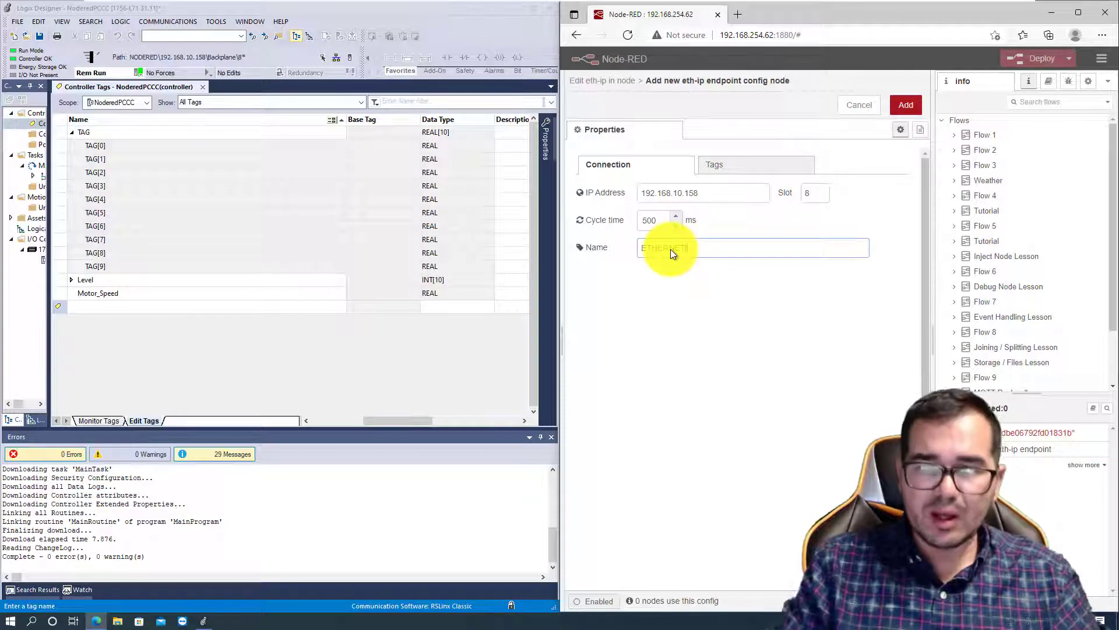
pyautogui.write('P')
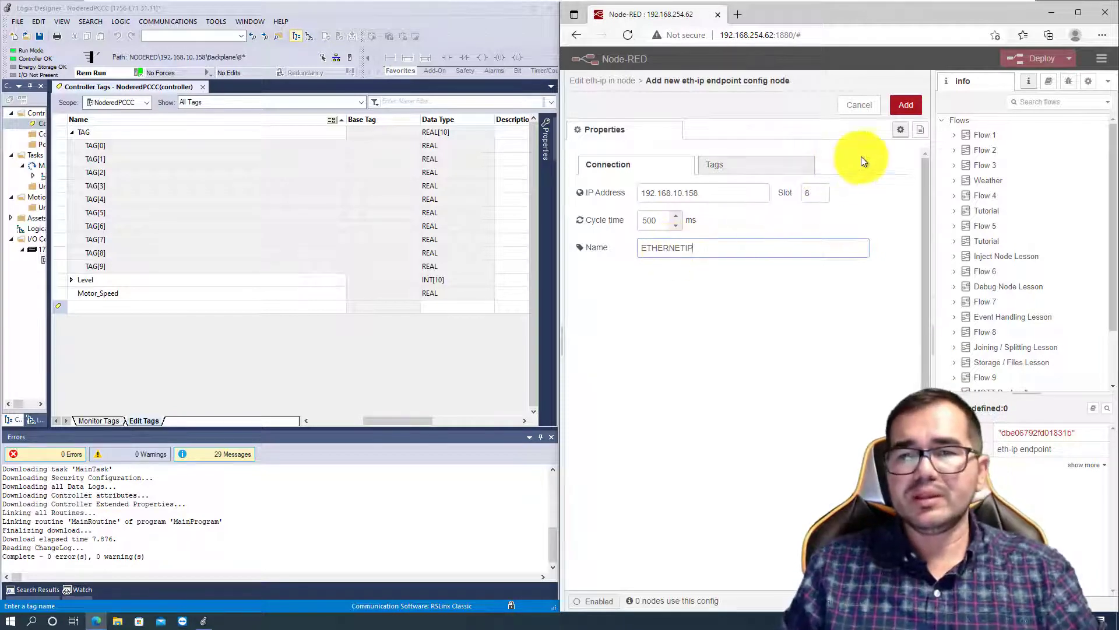
# - Add the global tag Motor_Speed with type REAL to the endpoint's tag list and save the endpoint
pyautogui.click(748, 166)
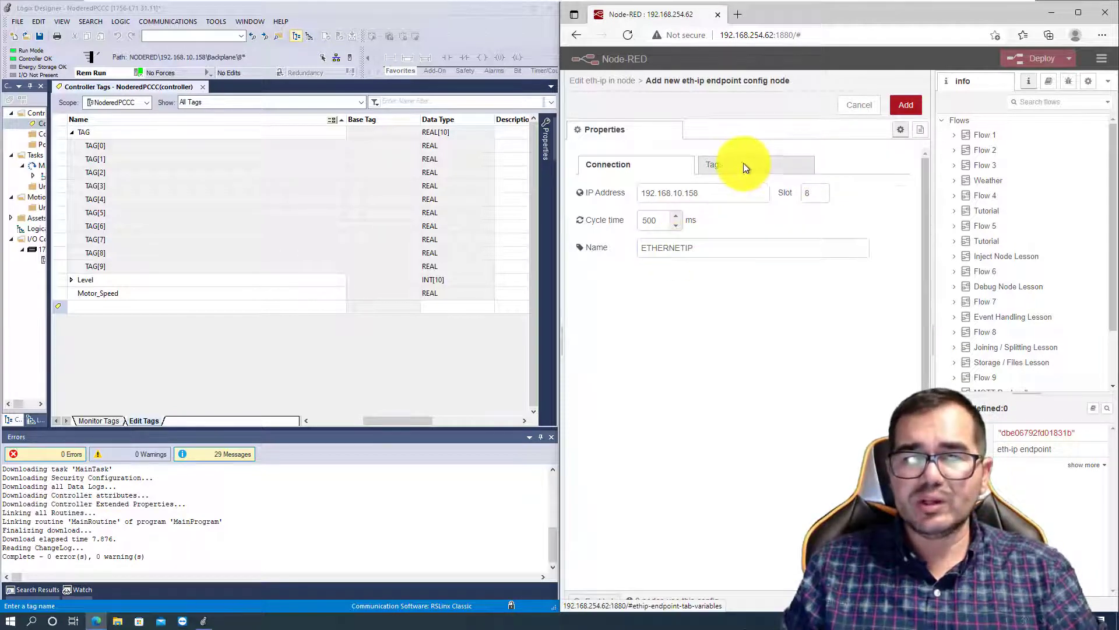
pyautogui.click(744, 163)
pyautogui.click(622, 233)
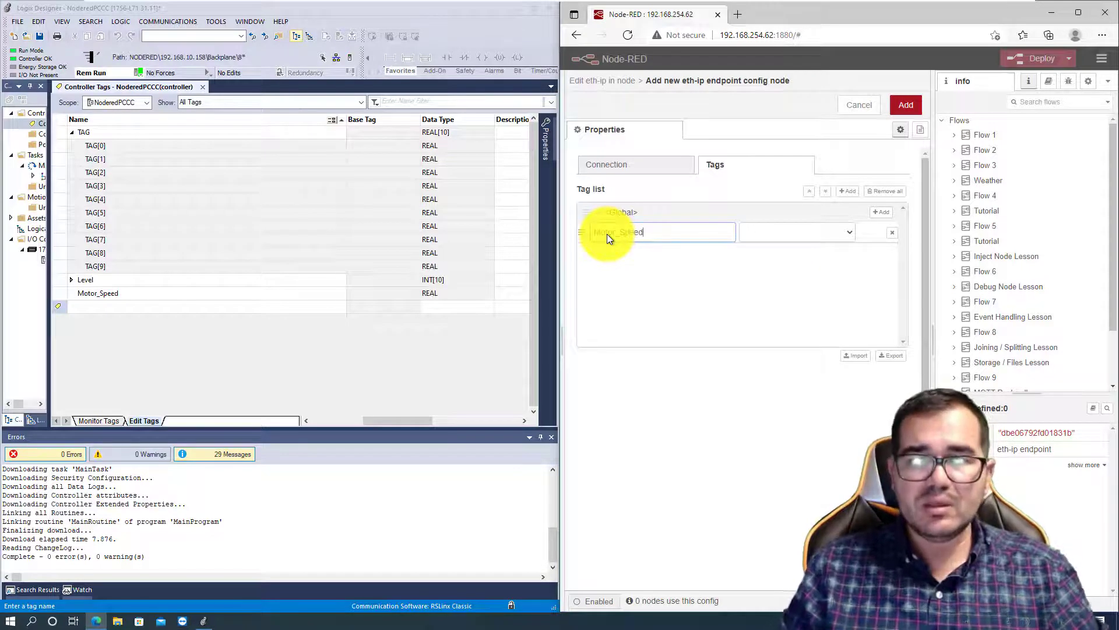
pyautogui.click(846, 232)
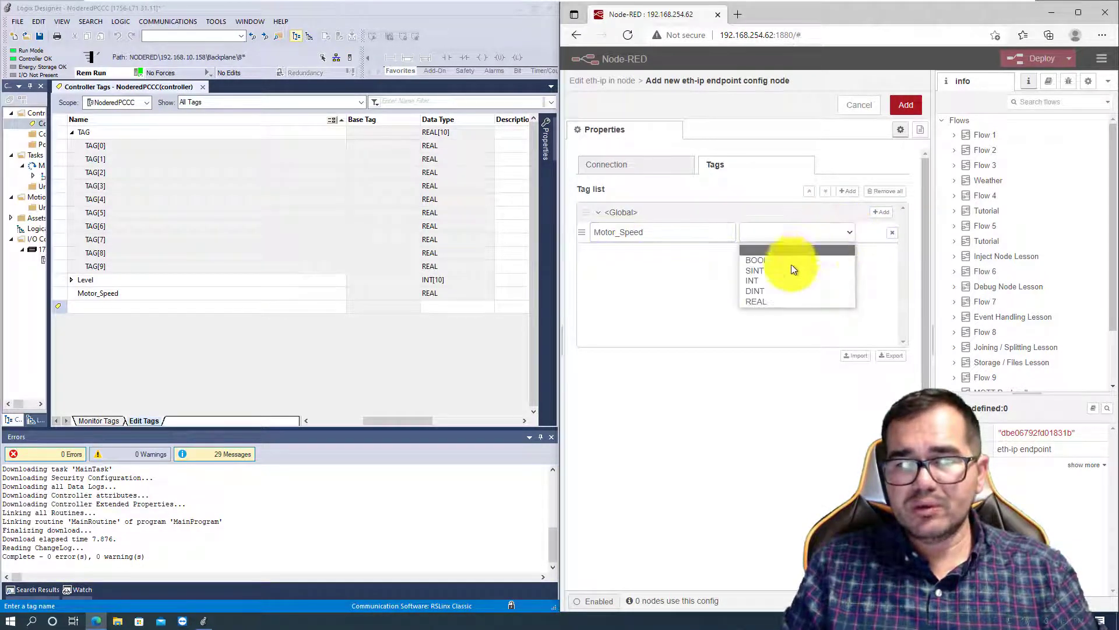
pyautogui.click(760, 302)
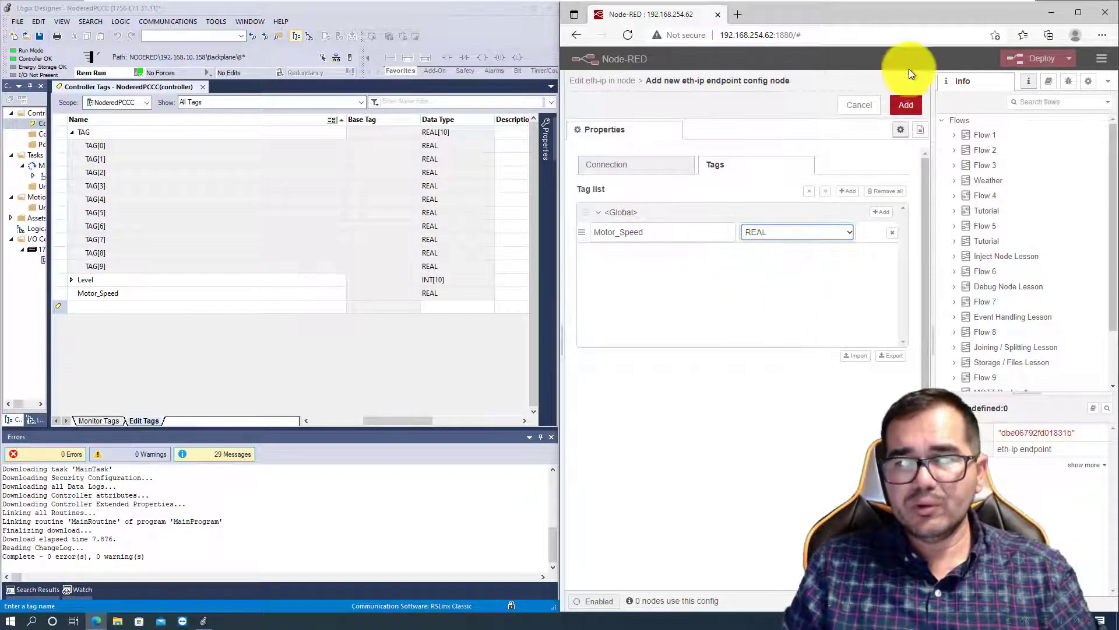
pyautogui.click(908, 106)
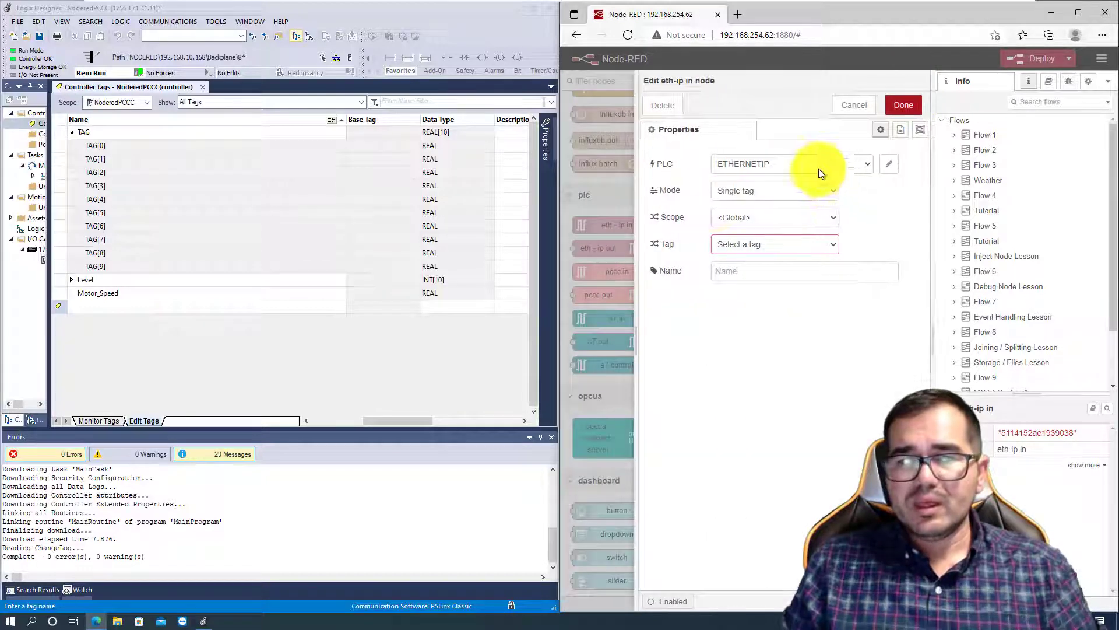
# - Assign the Motor_Speed tag to the eth-ip in node, name the node SpeedFeedback, and deploy the flow
pyautogui.click(832, 244)
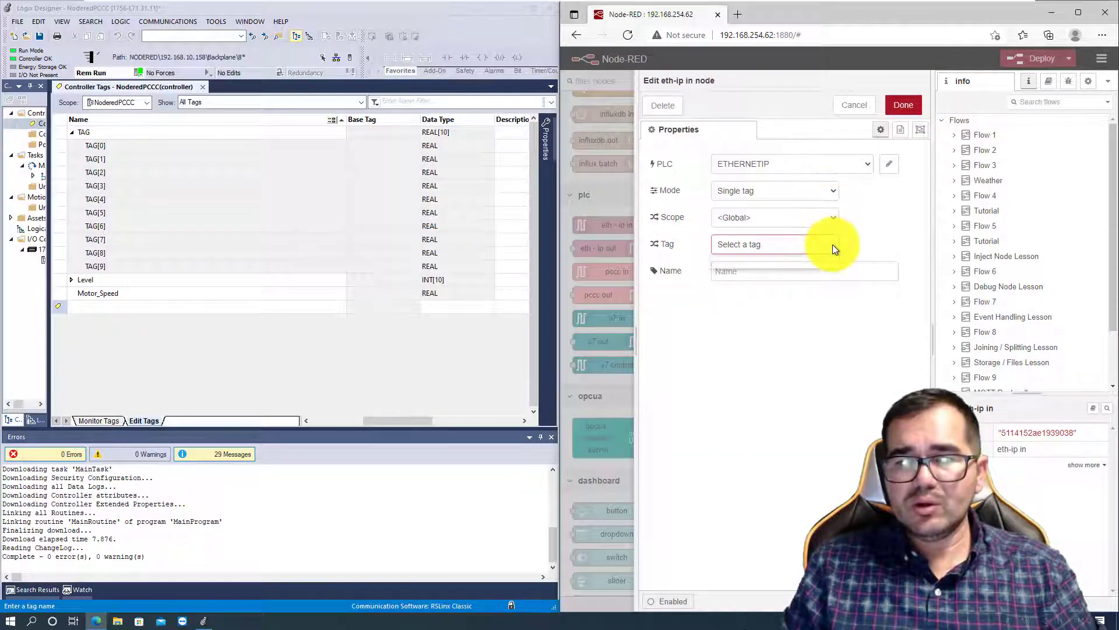
pyautogui.click(755, 260)
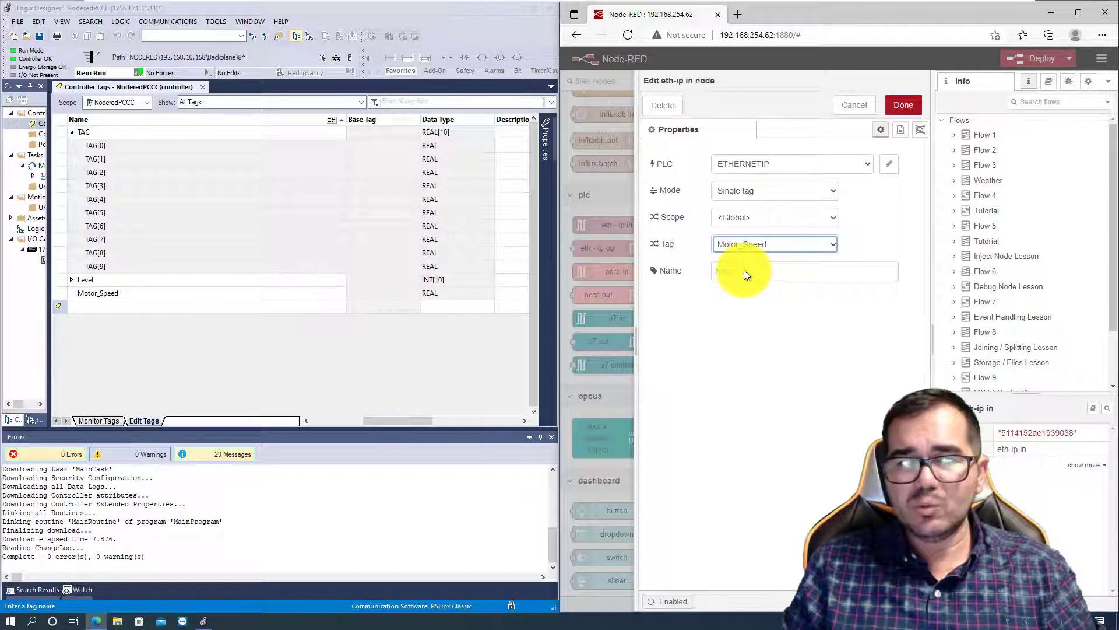
pyautogui.click(744, 270)
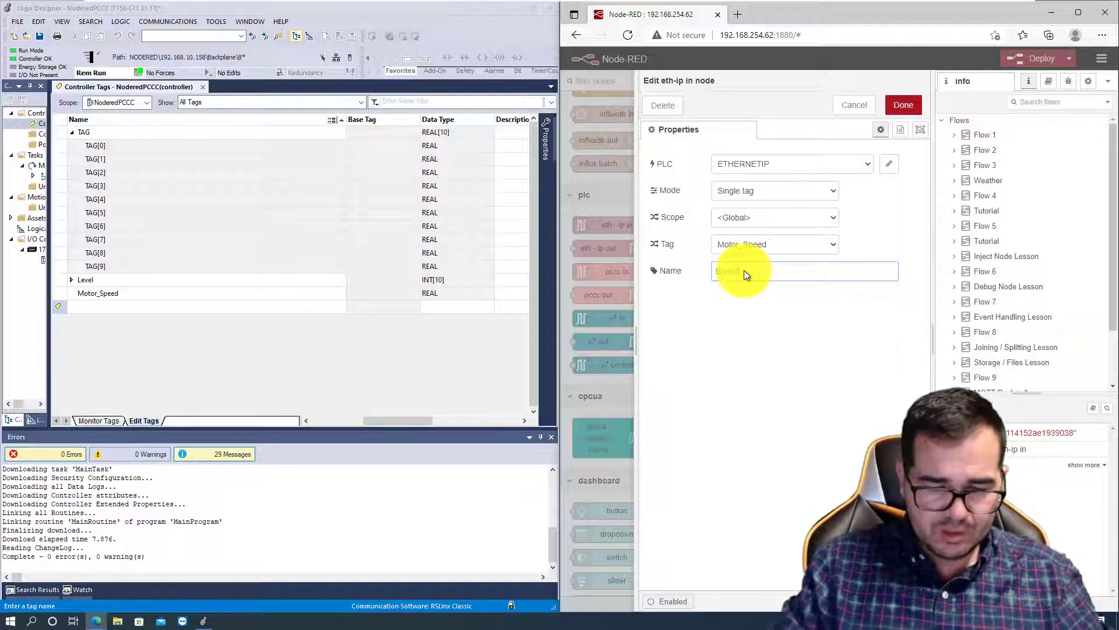
pyautogui.write('SpeedFeedba')
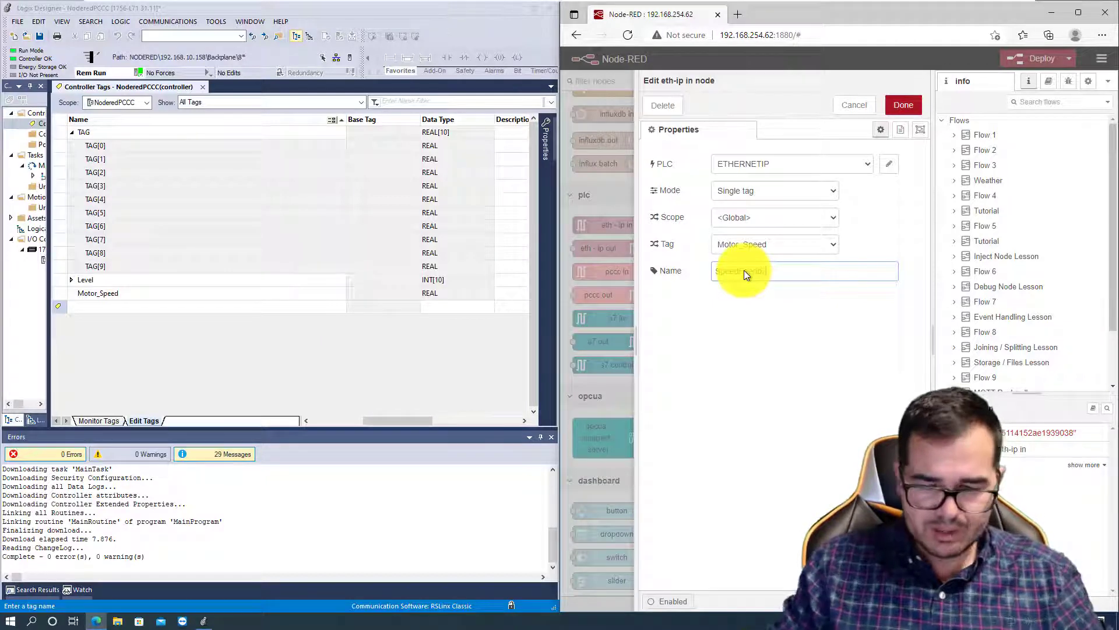
pyautogui.write('ck')
pyautogui.click(900, 103)
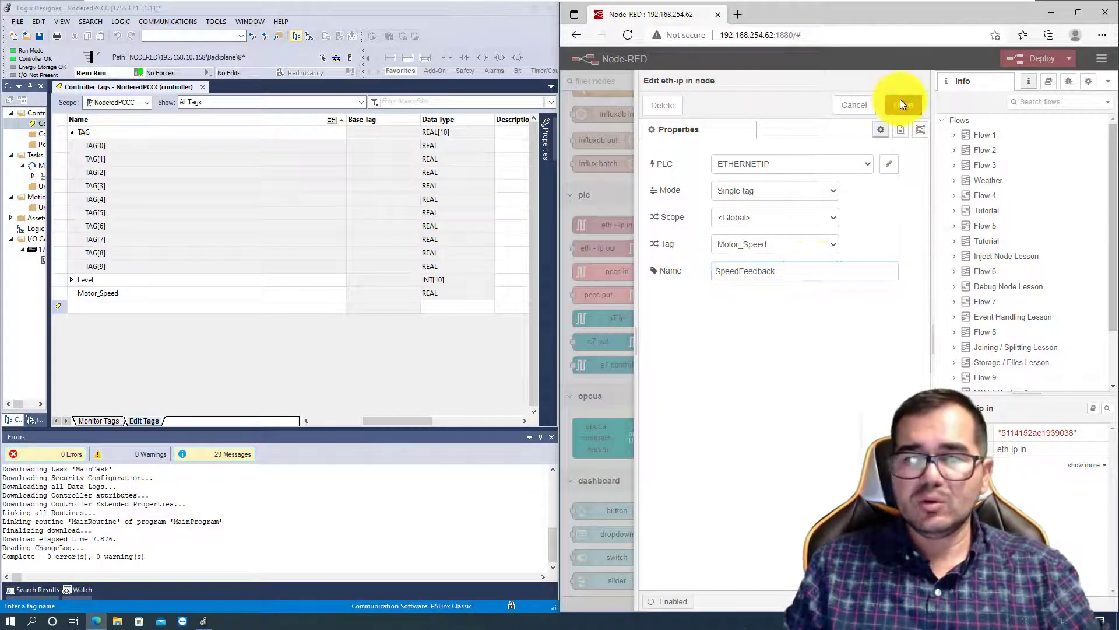
pyautogui.click(1030, 58)
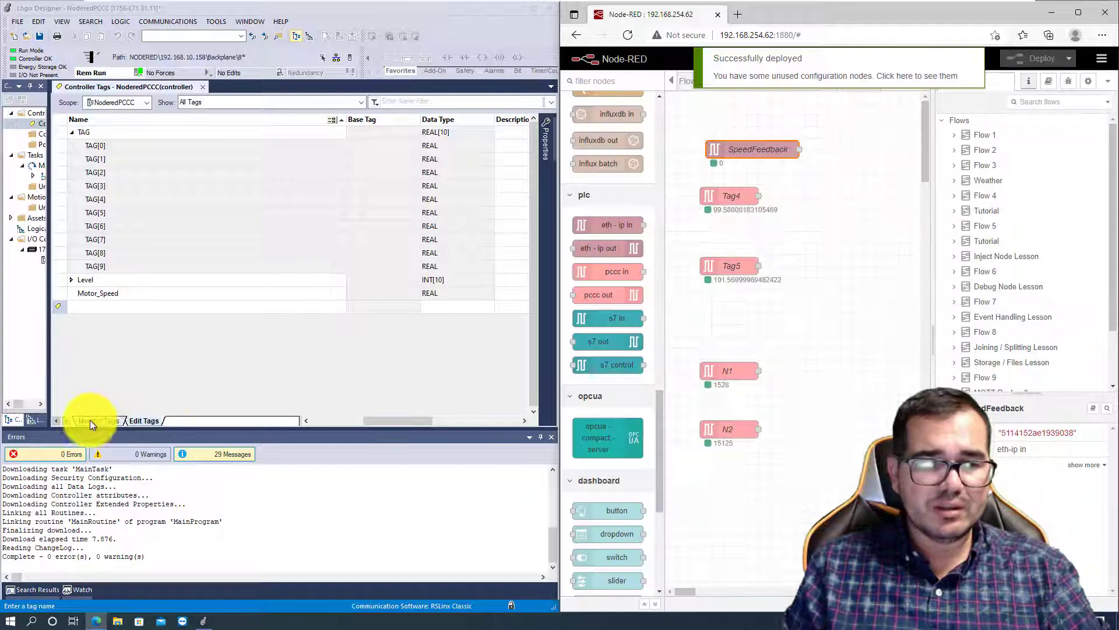
# - In Logix Designer, monitor the controller tags and set the value of Motor_Speed to 67.5
pyautogui.click(93, 421)
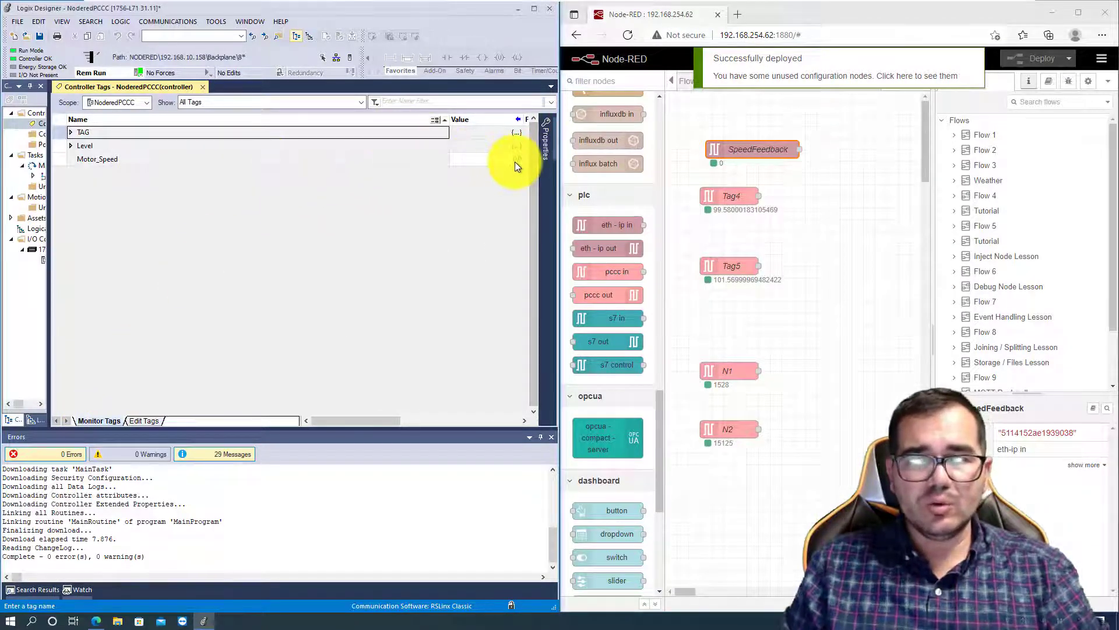
pyautogui.click(517, 161)
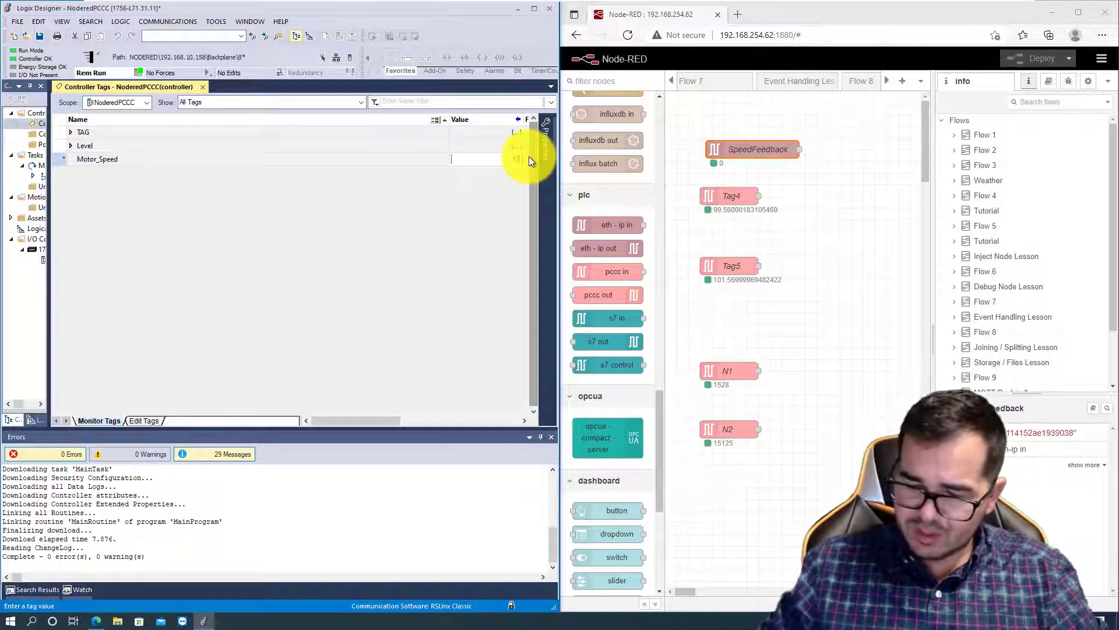
pyautogui.write('67.5')
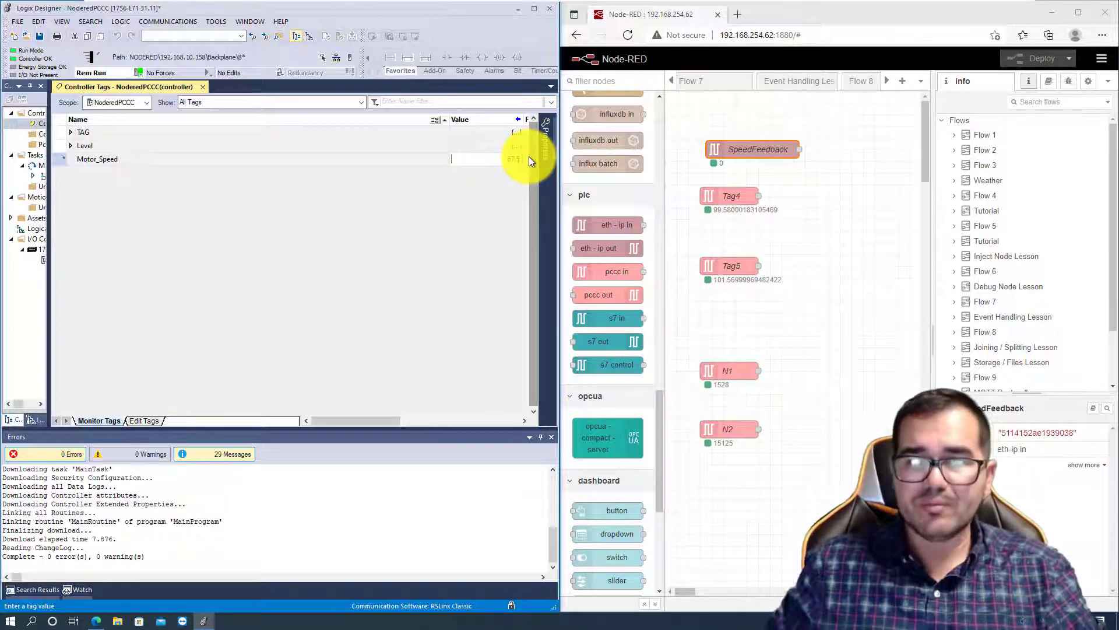
pyautogui.press('Return')
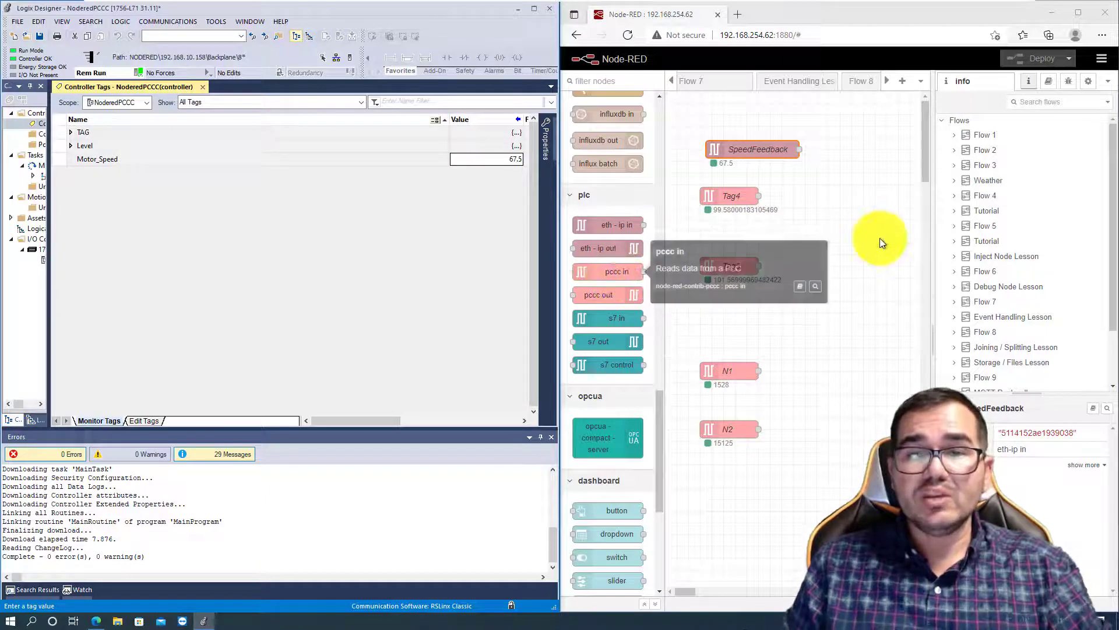
pyautogui.click(881, 236)
pyautogui.click(884, 236)
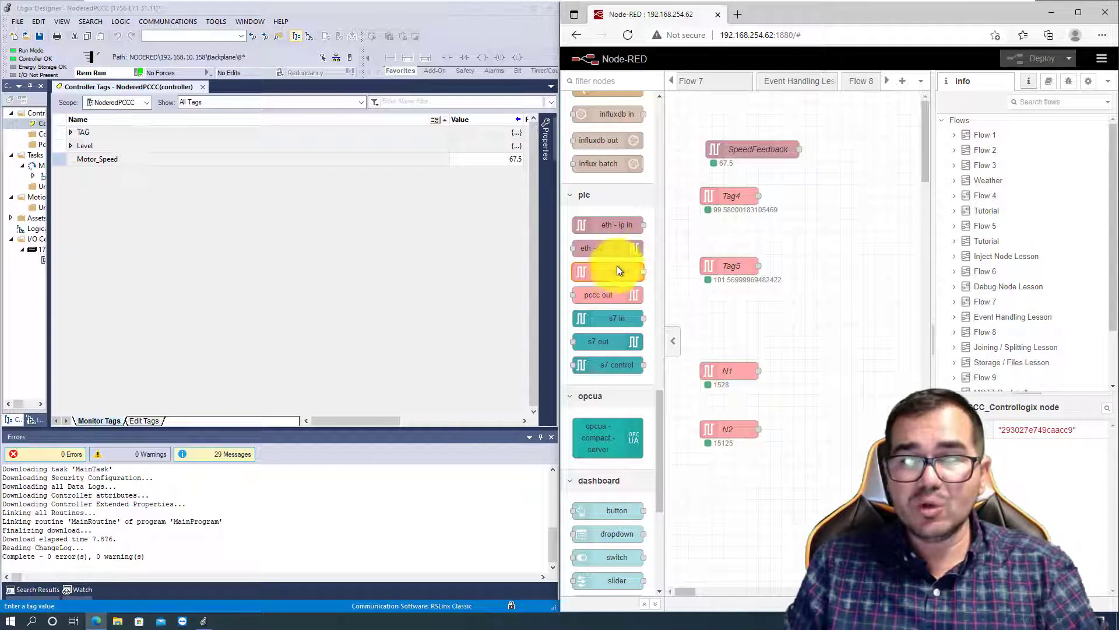
pyautogui.moveTo(625, 222)
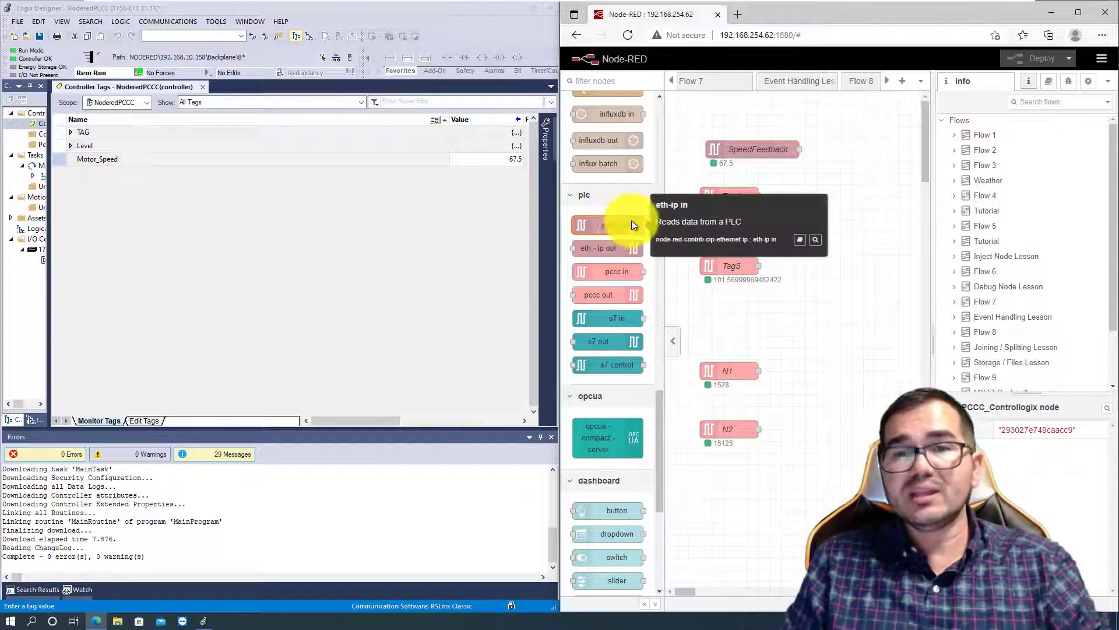